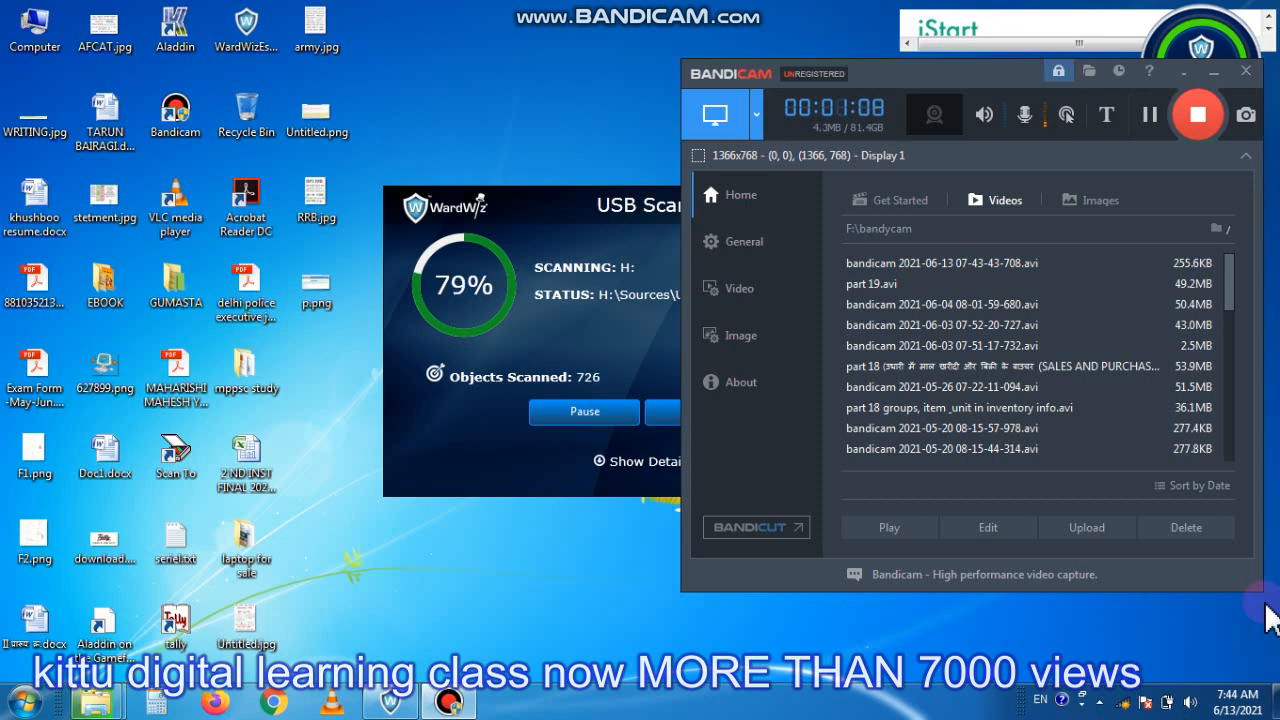
- Switch to Tally 9 and load the company COMPUTER POINT
left_click(1192, 115)
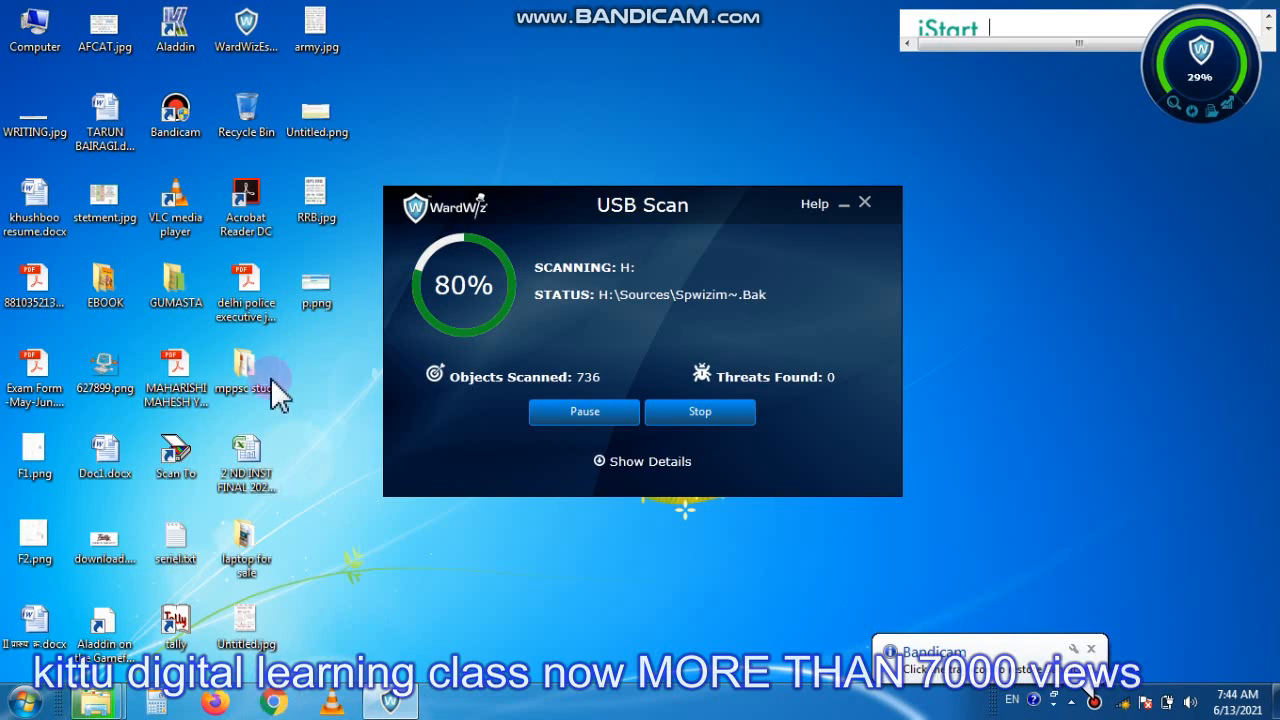
double_click(170, 624)
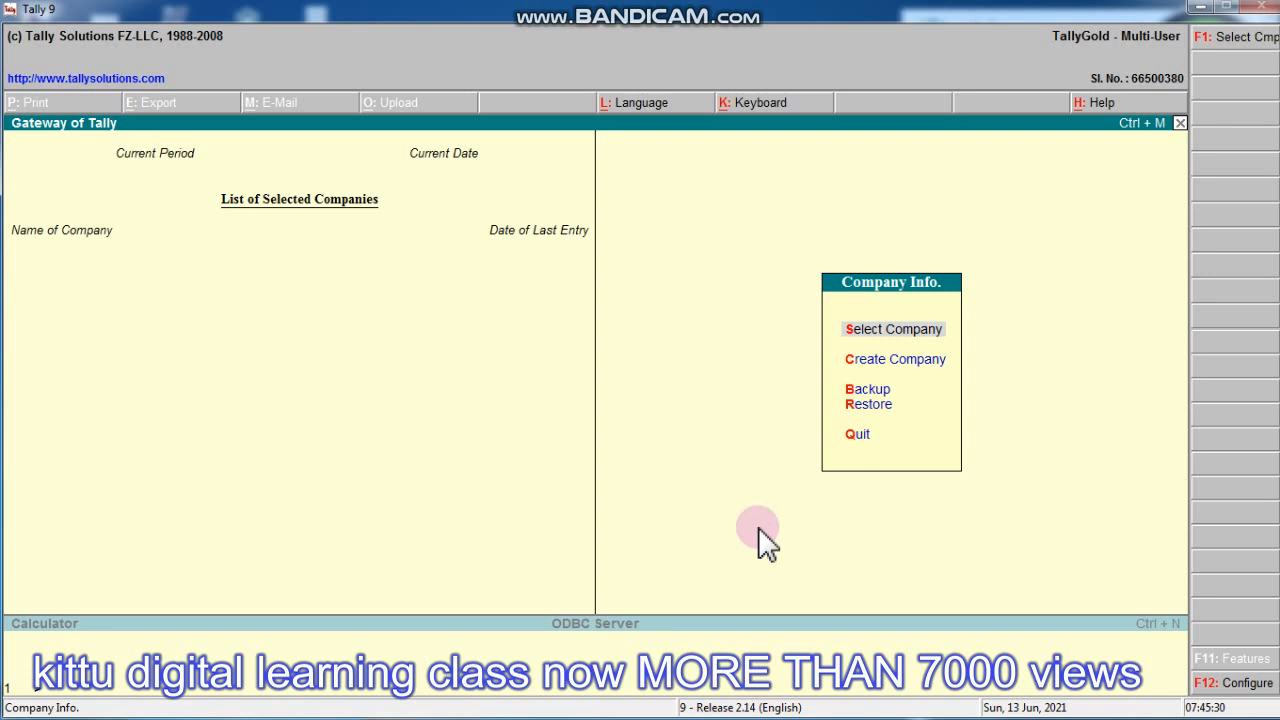
key("Return")
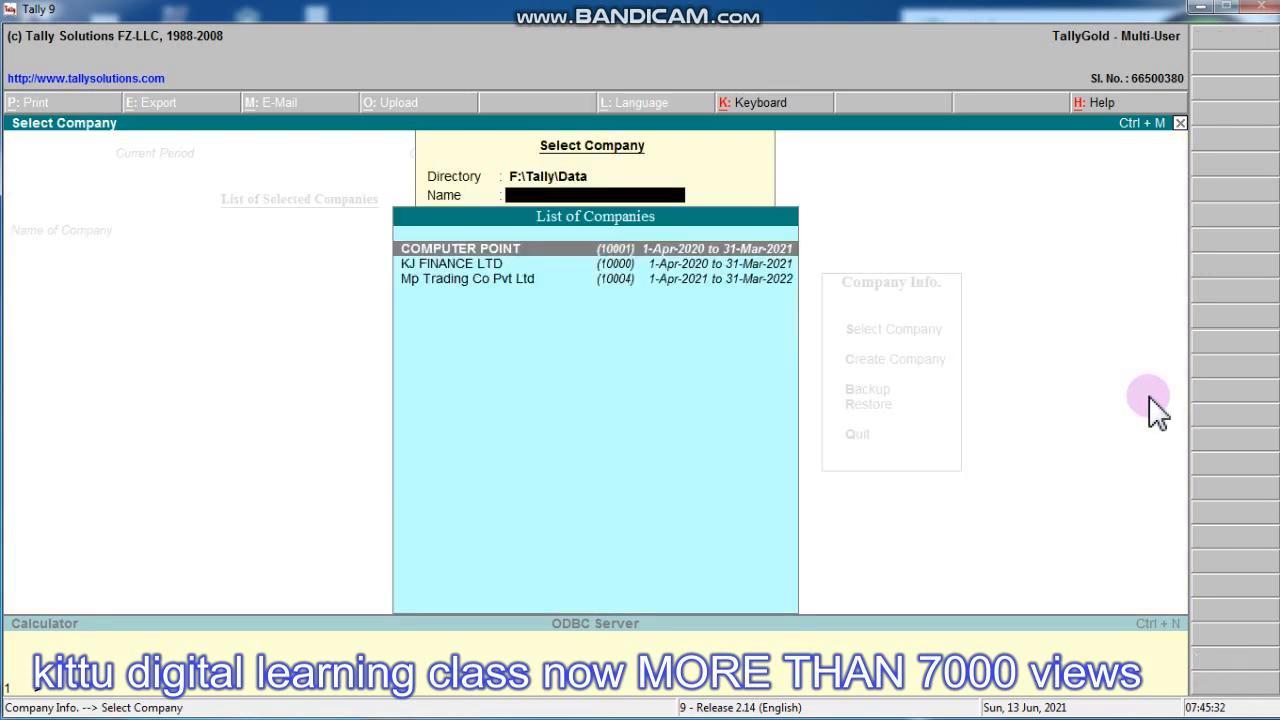
key("Return")
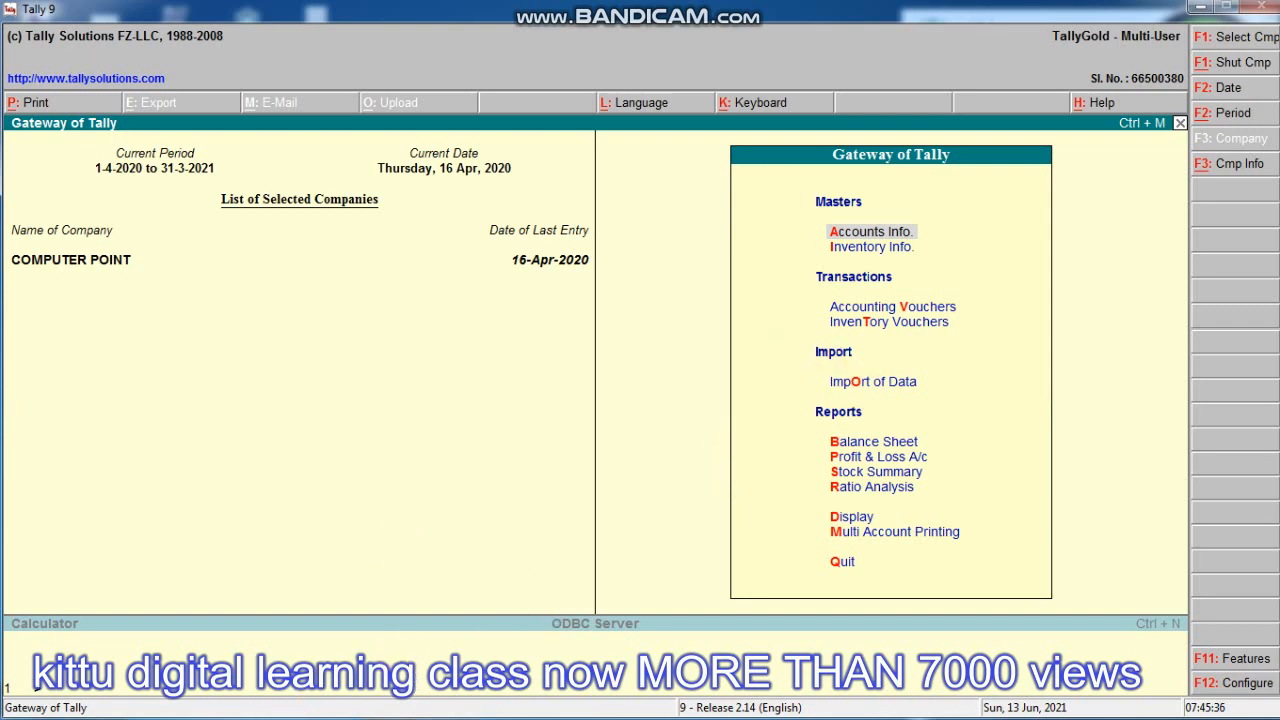
left_click(1201, 7)
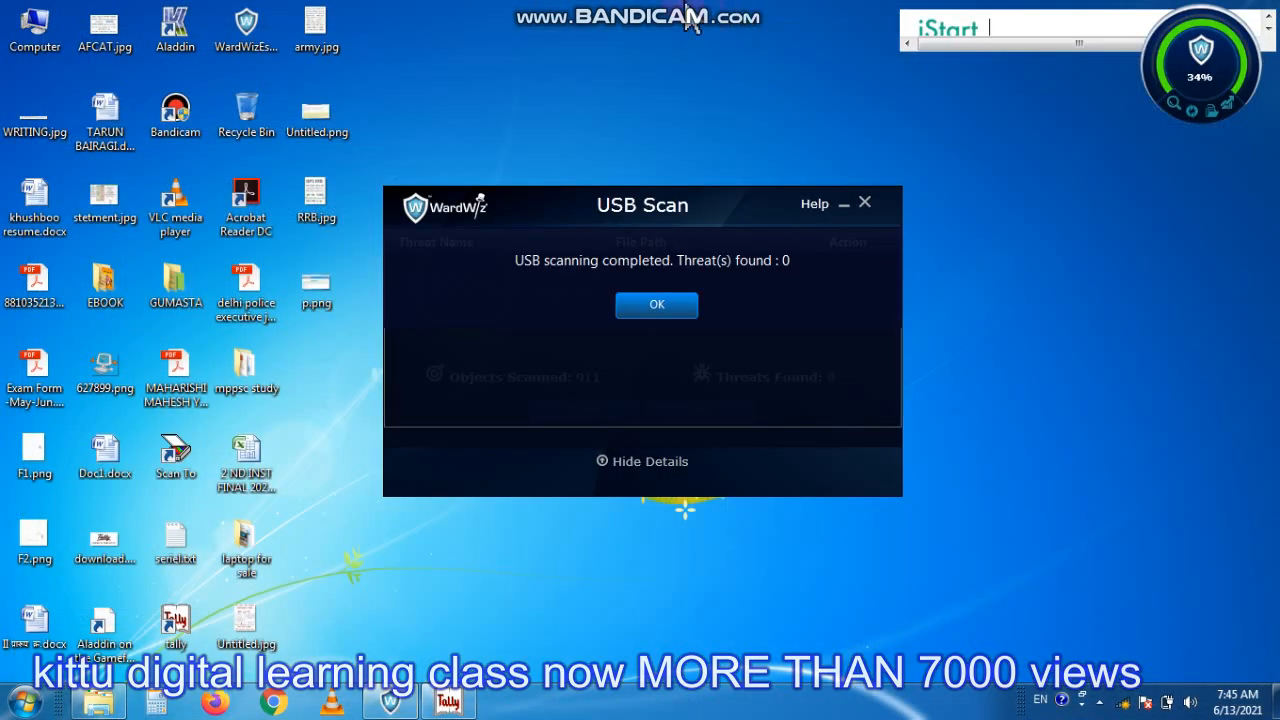
mouse_move(757, 30)
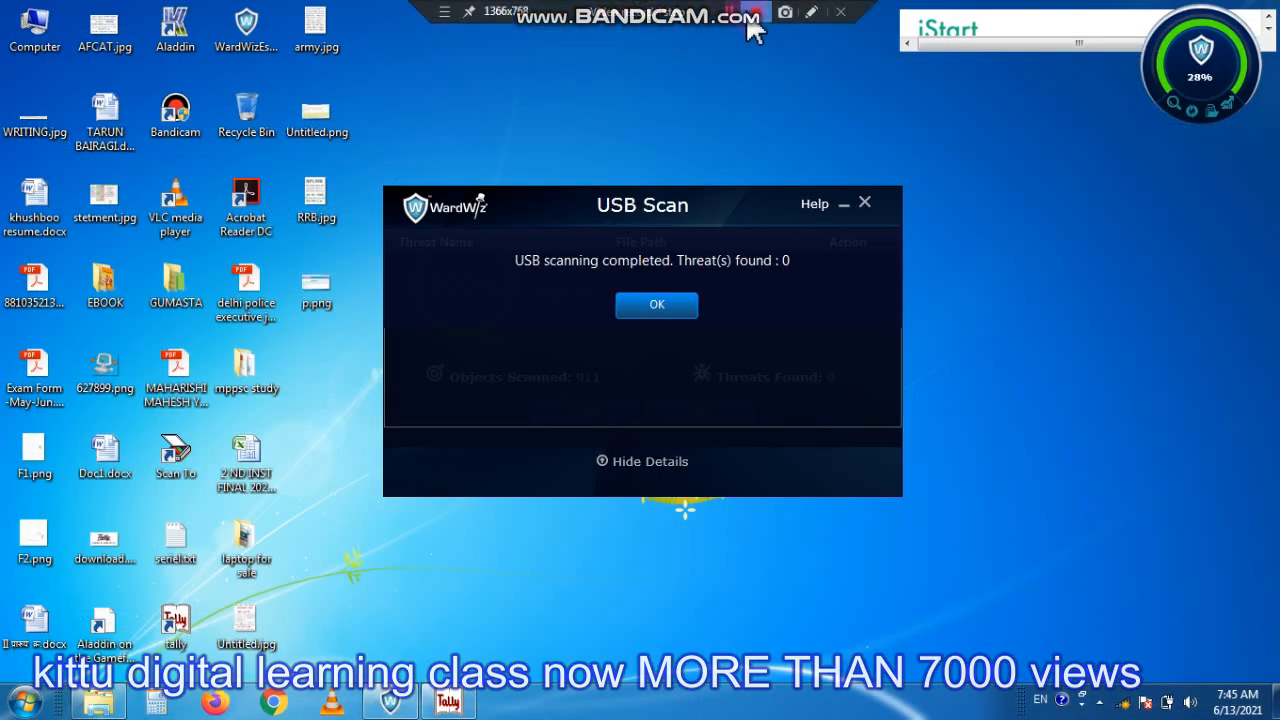
left_click(450, 701)
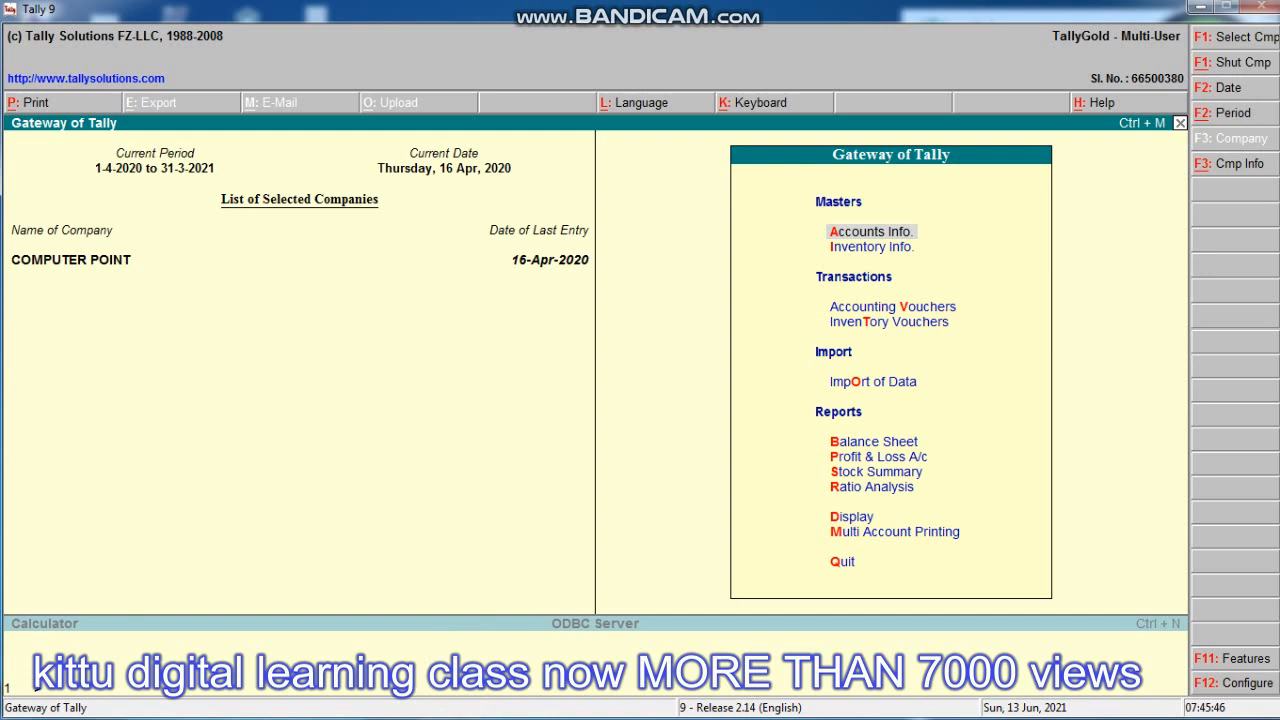
- Open Accounting Vouchers and set the voucher type to Purchase
key("Down")
key("Down")
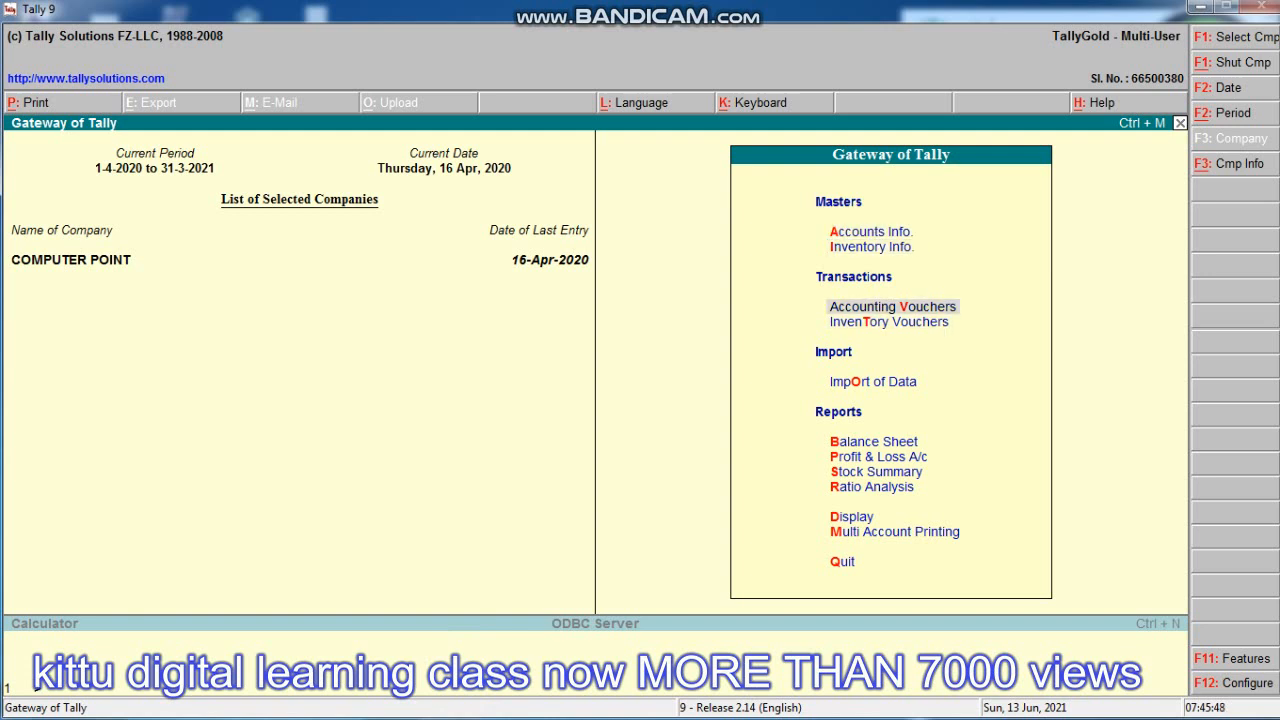
key("Return")
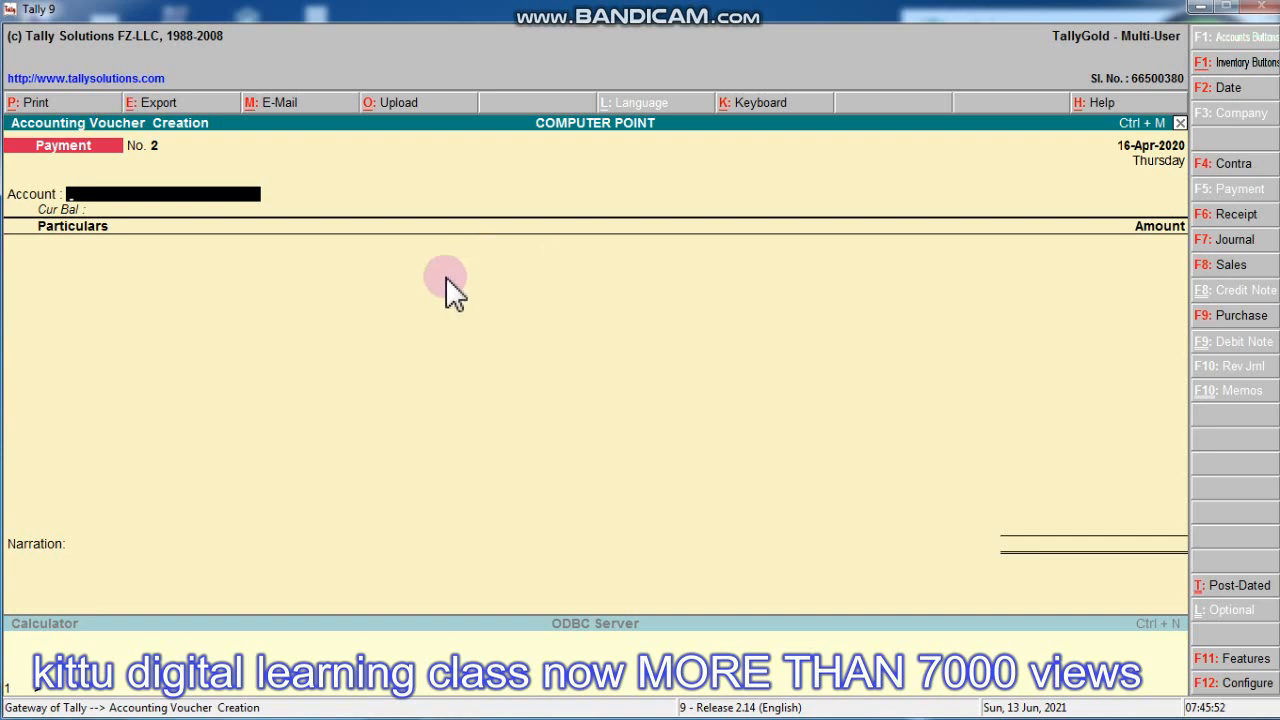
left_click(1238, 318)
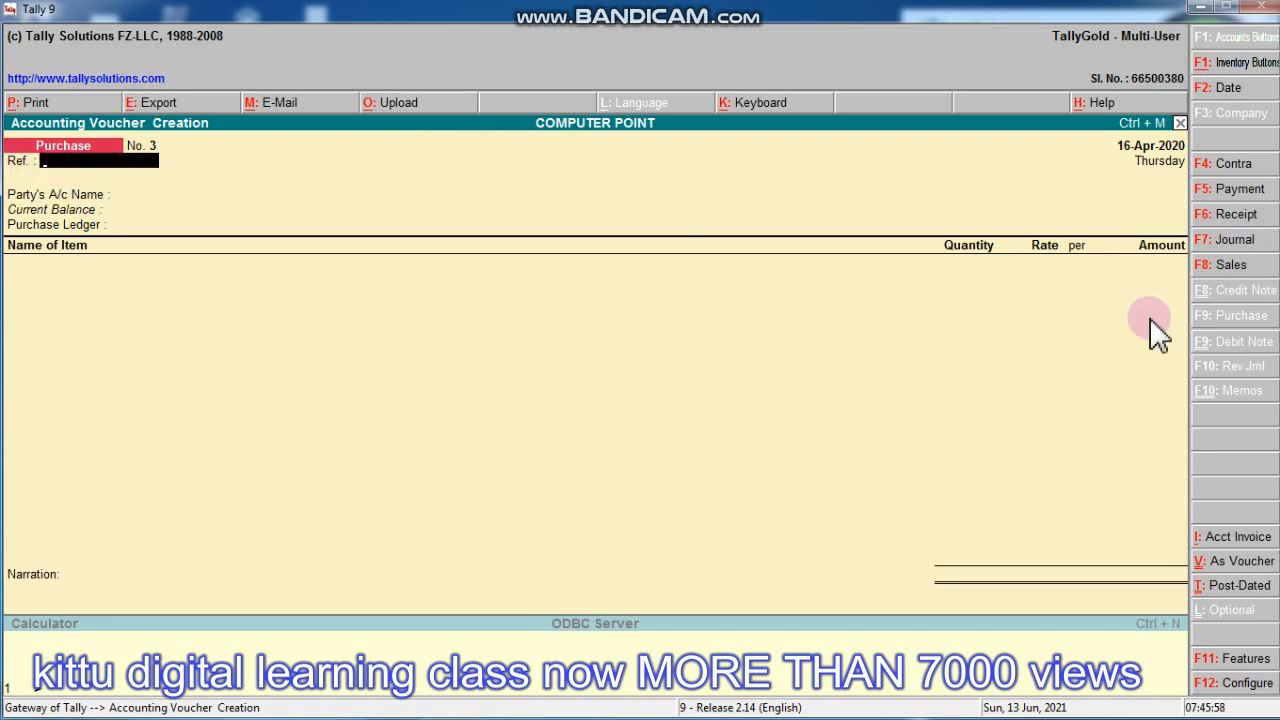
key("Return")
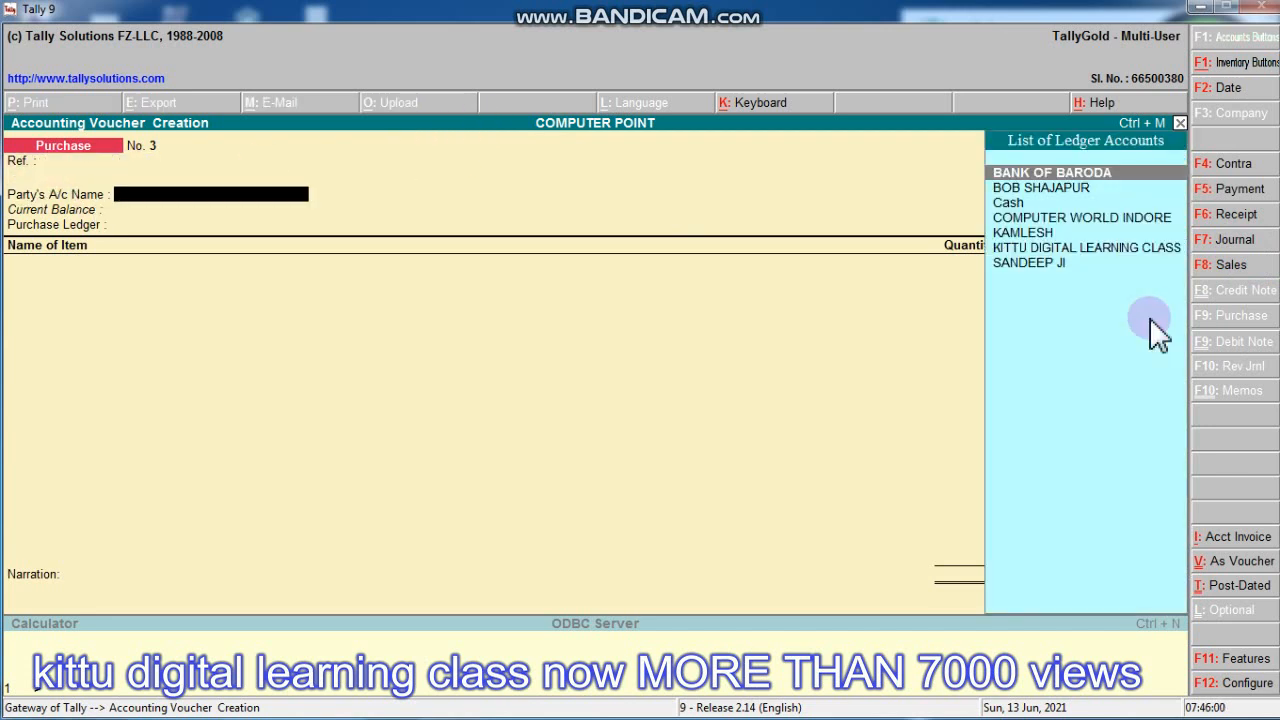
key("Down")
key("Down")
key("Down")
key("Down")
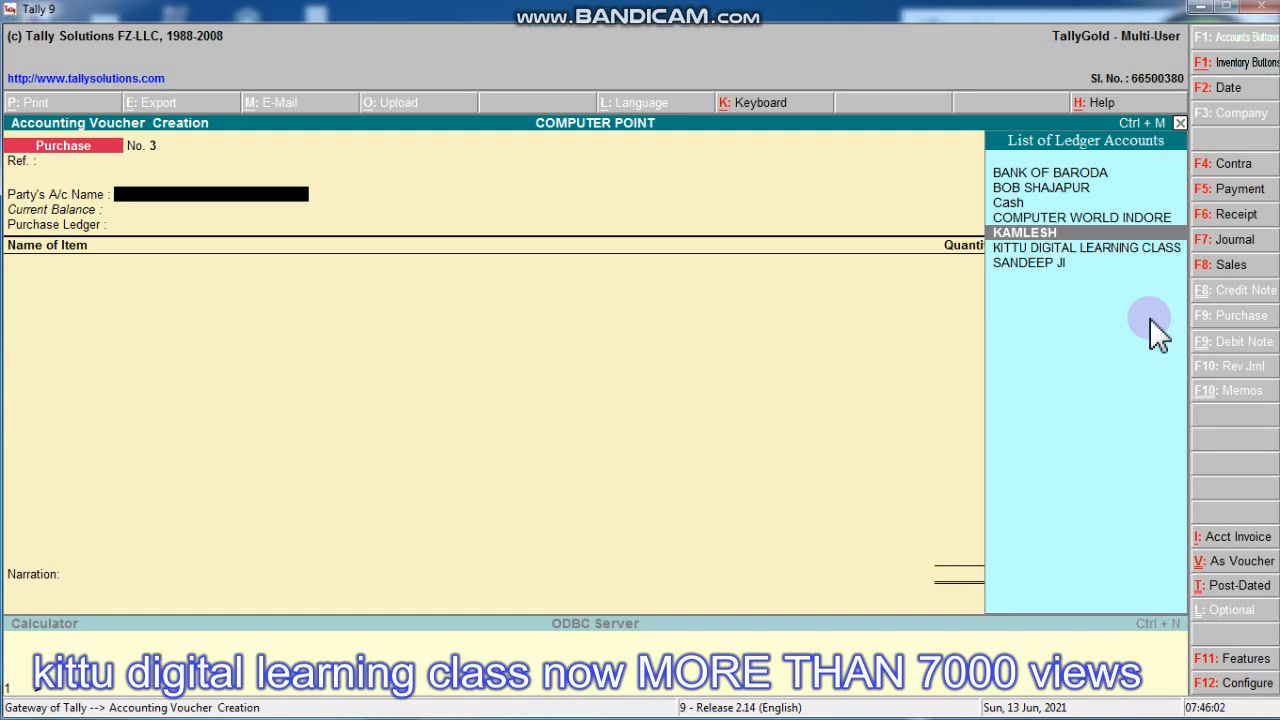
key("Up")
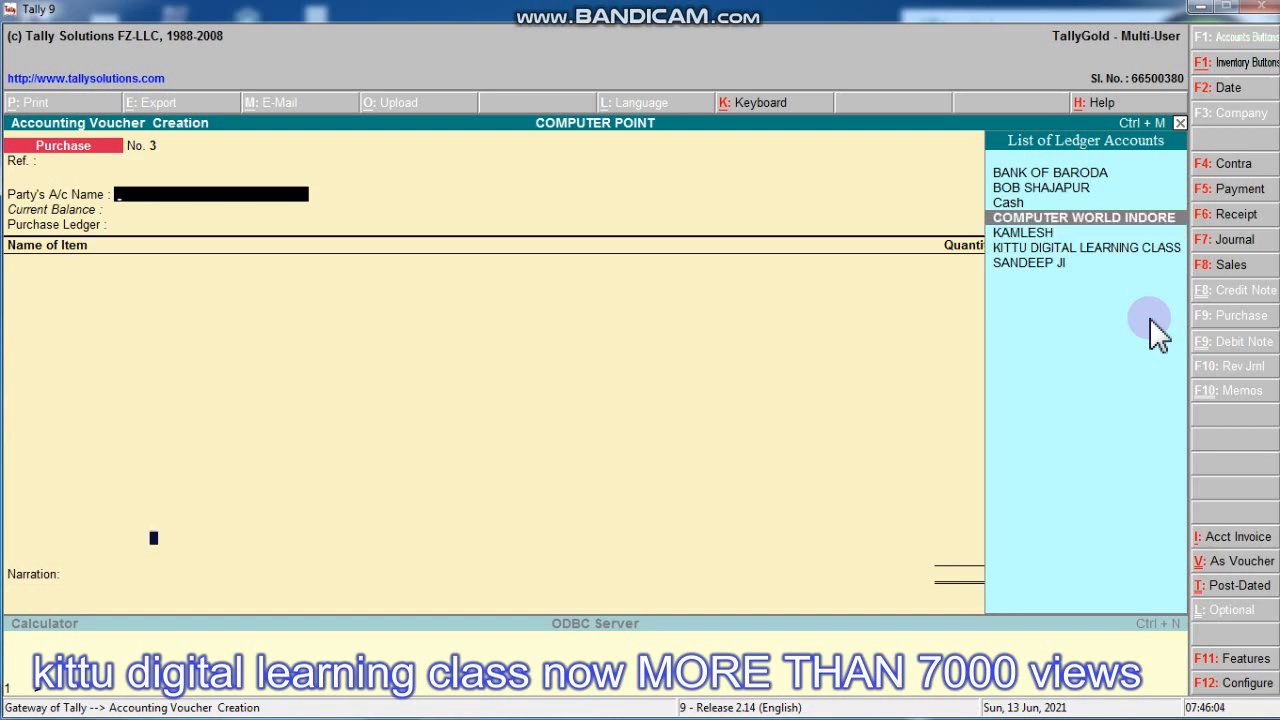
key("Return")
key("Return")
key("Return")
key("Return")
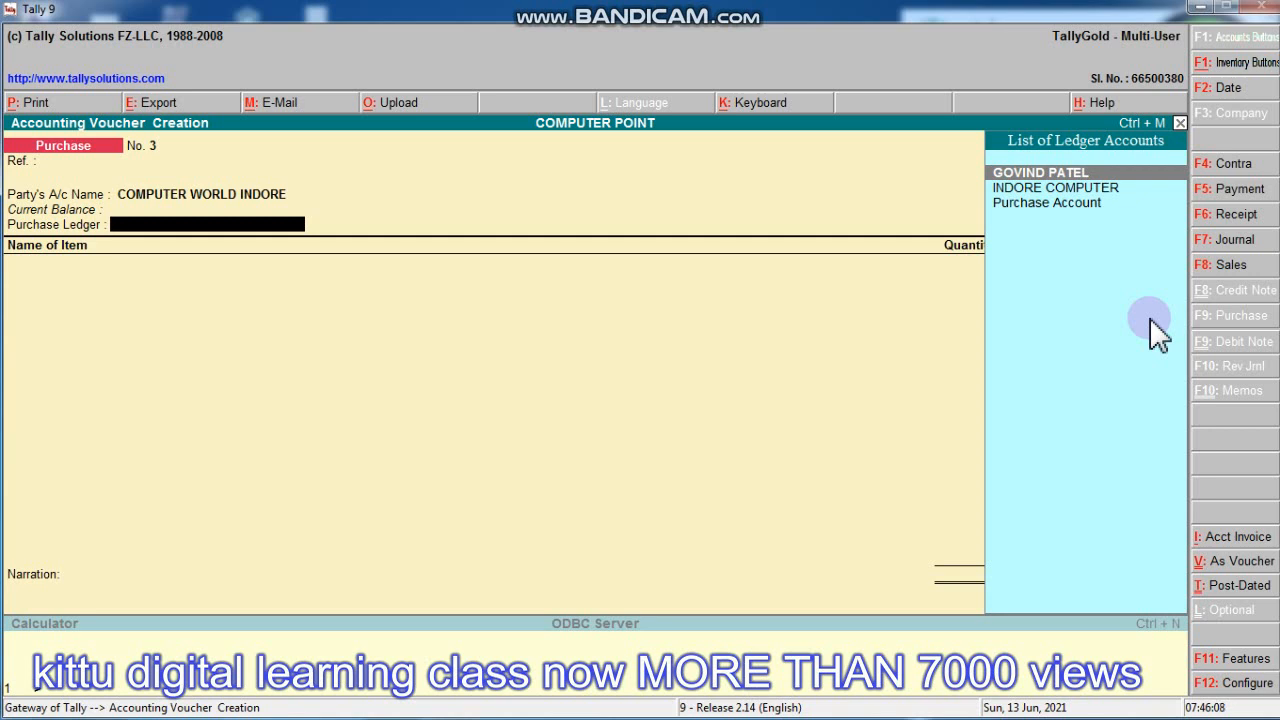
key("Down")
key("Down")
key("Return")
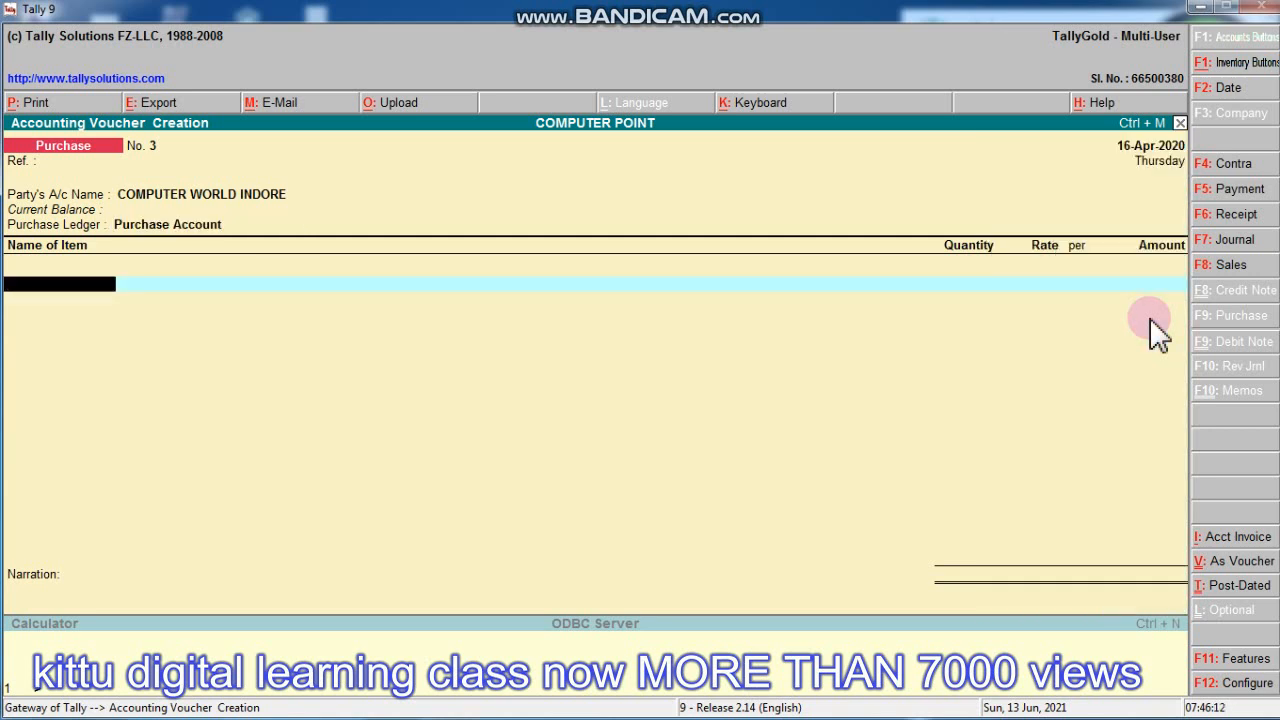
key("Return")
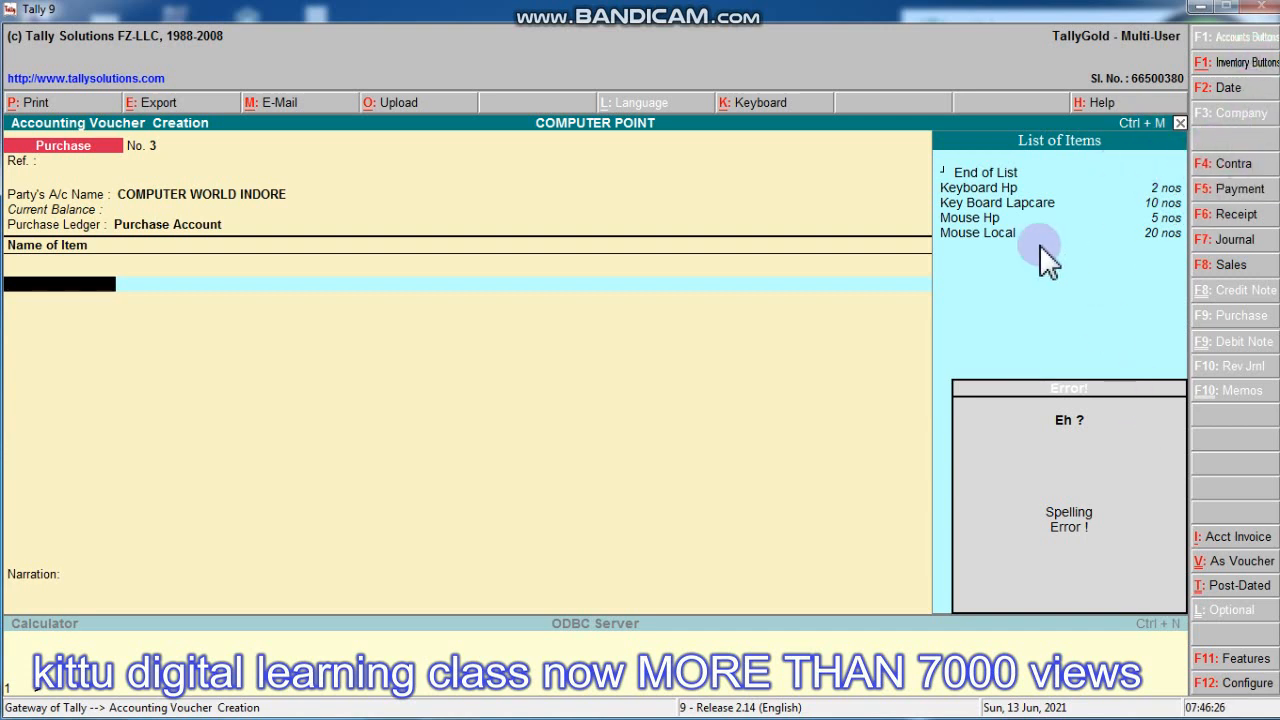
key("Escape")
key("Escape")
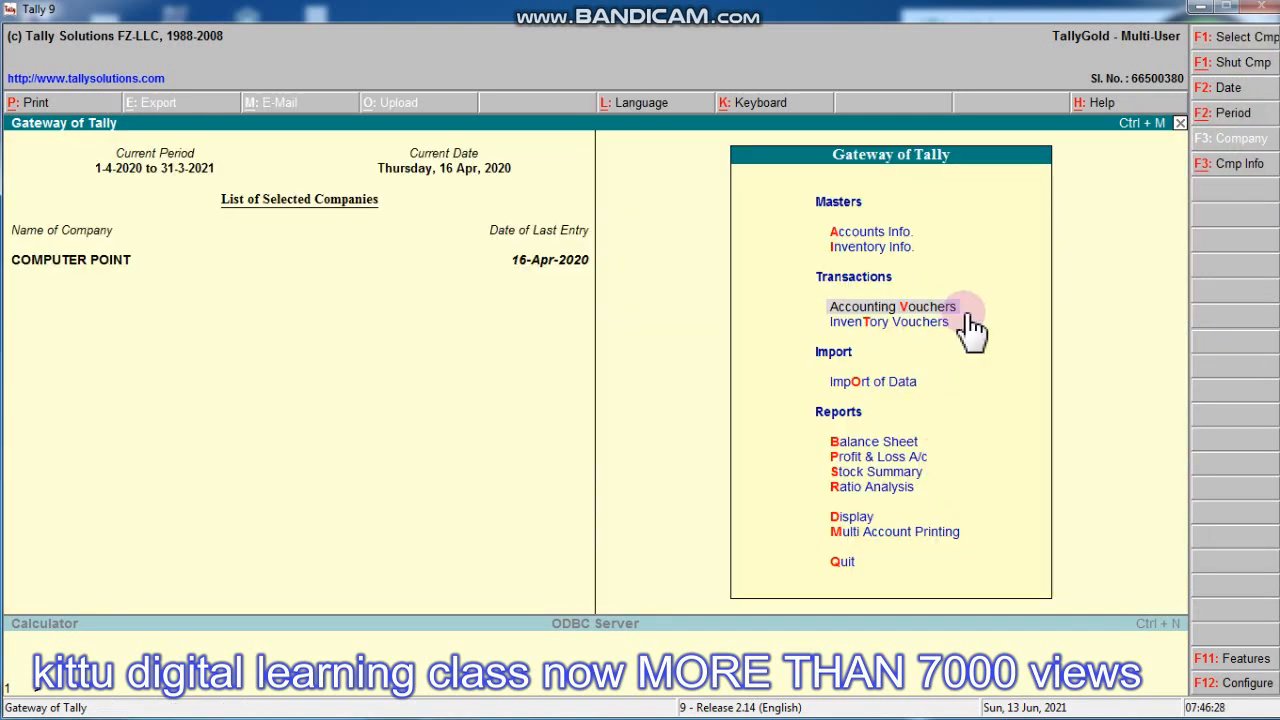
- Start a new single stock item in the inventory masters, named Printer Hp Laser, without an alias
key("i")
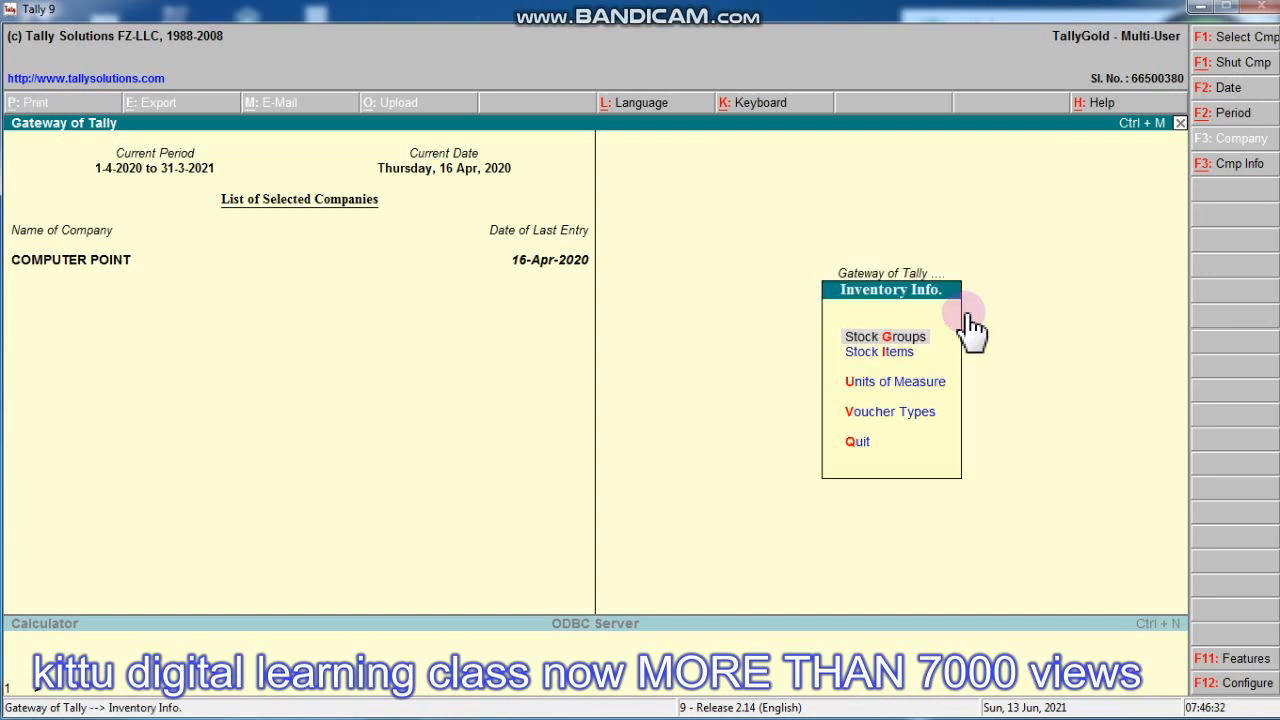
key("i")
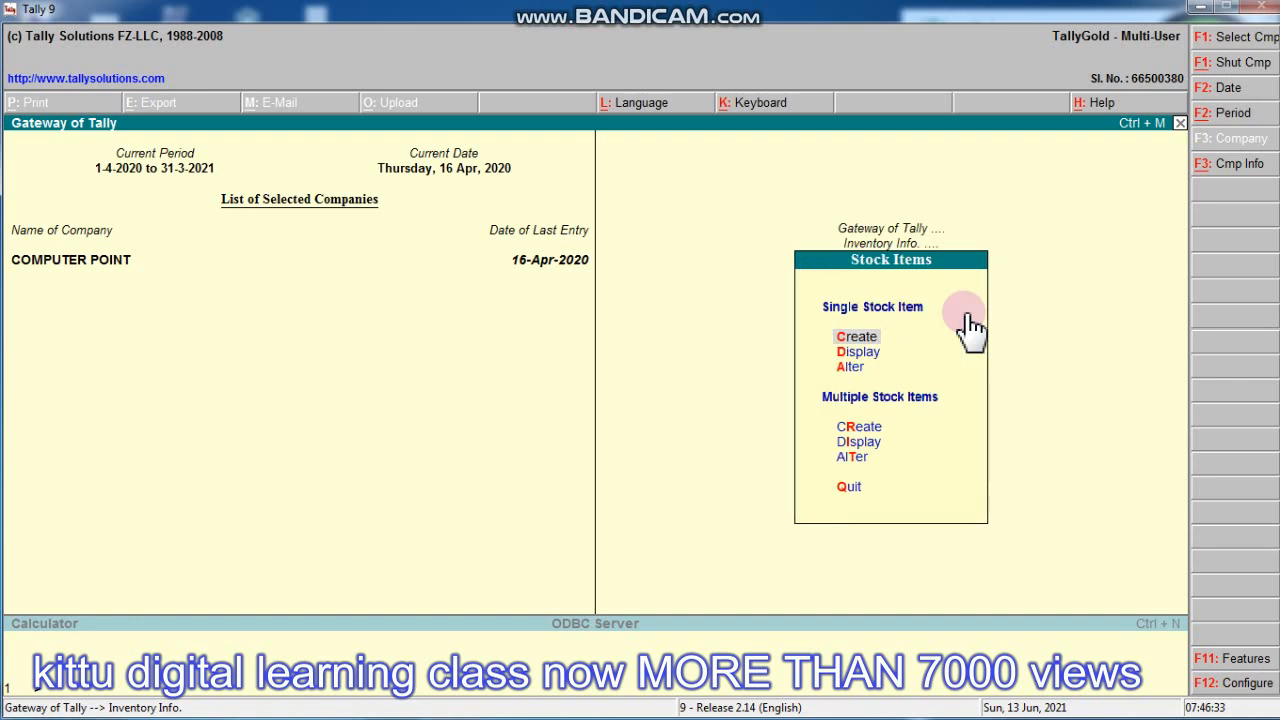
type("c")
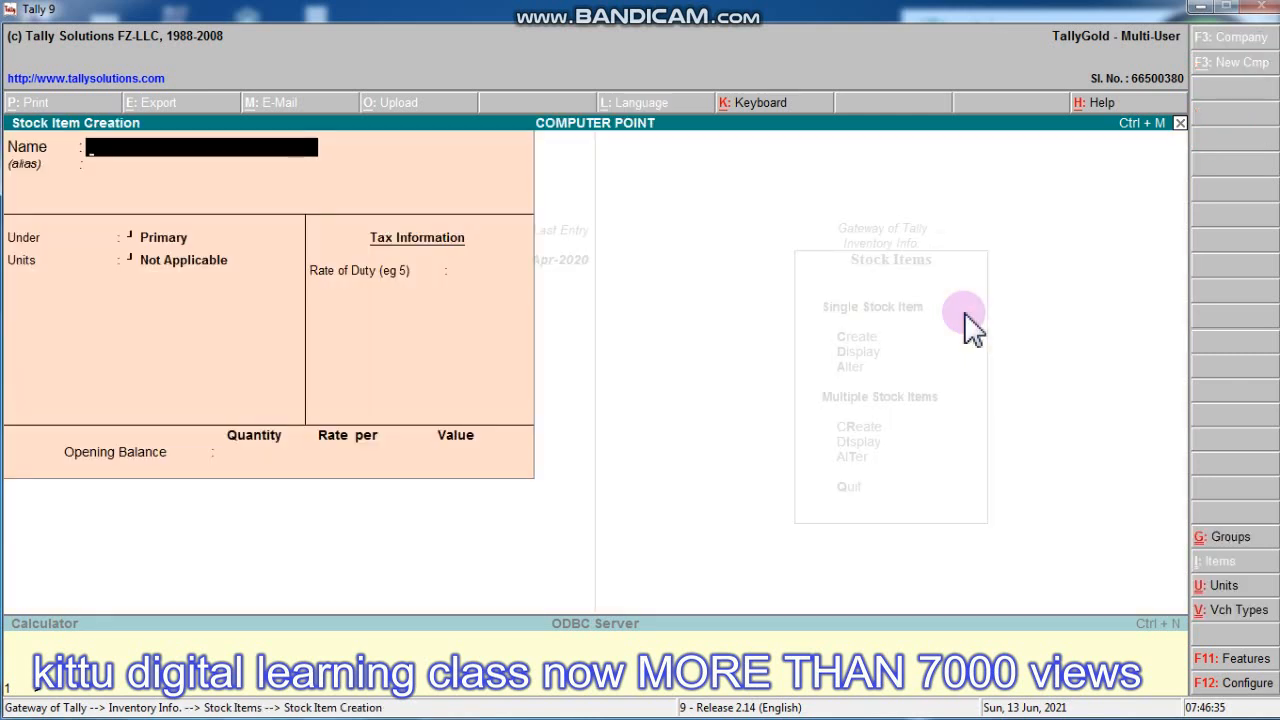
type("Printer Hp Laser")
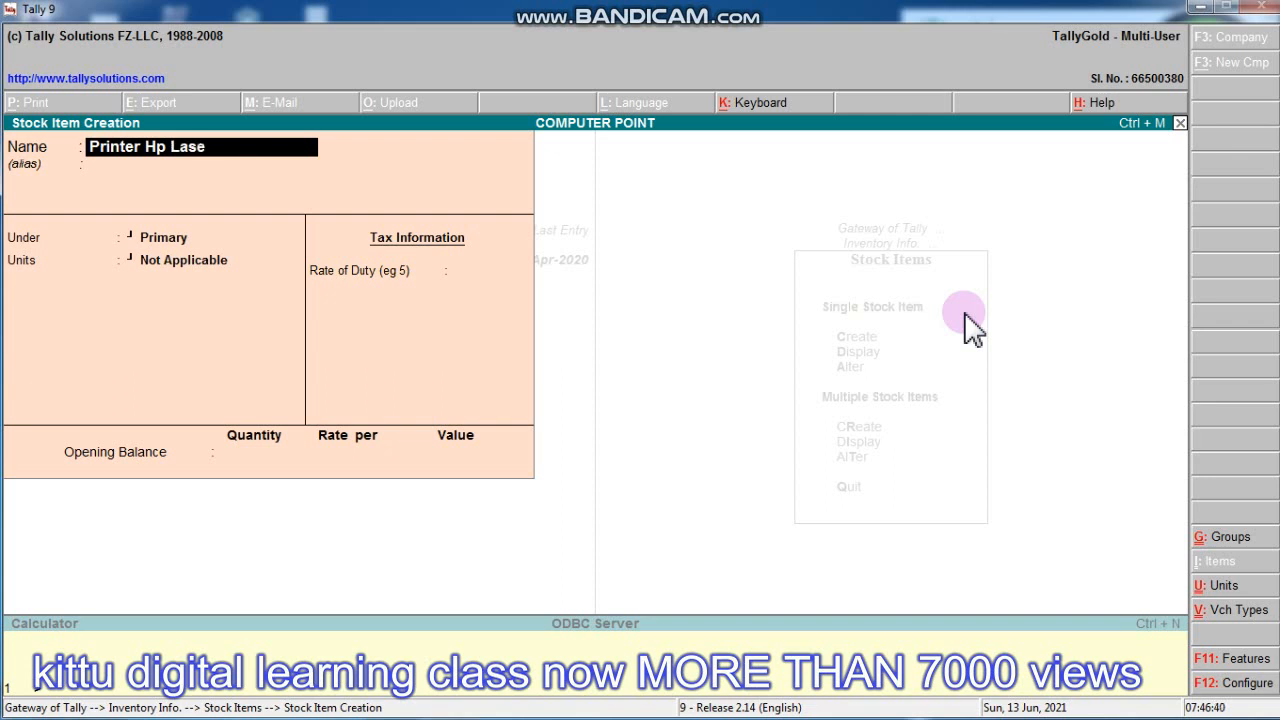
key("Return")
key("Return")
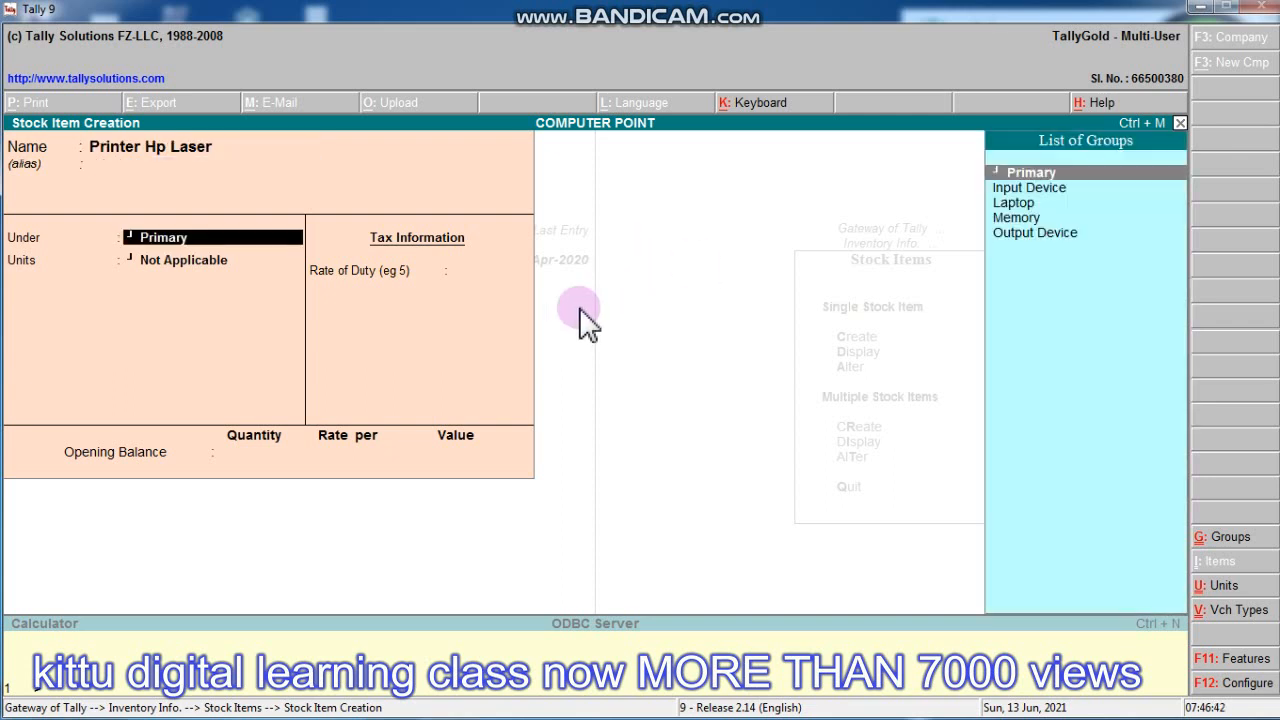
- Place the printer item under Output Device with unit nos and save it without duty rate or opening balance
key("Down")
key("Down")
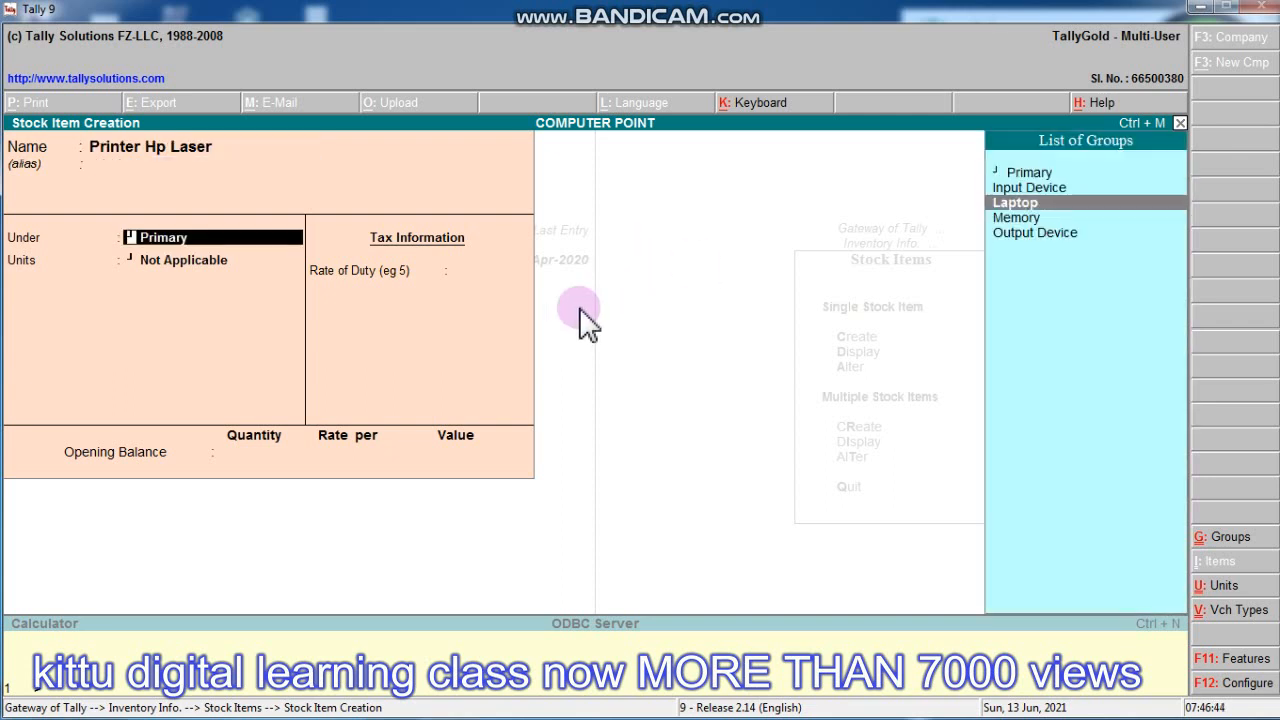
key("Down")
key("Down")
key("Return")
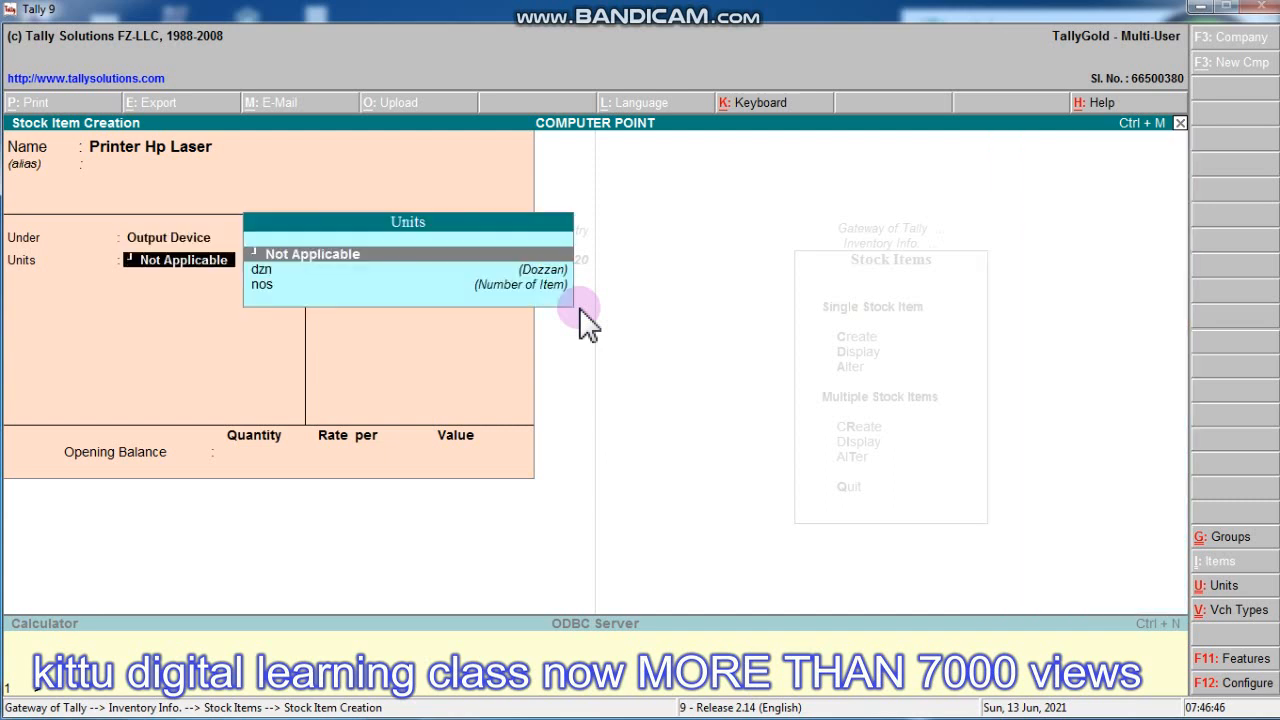
key("Down")
key("Down")
key("Return")
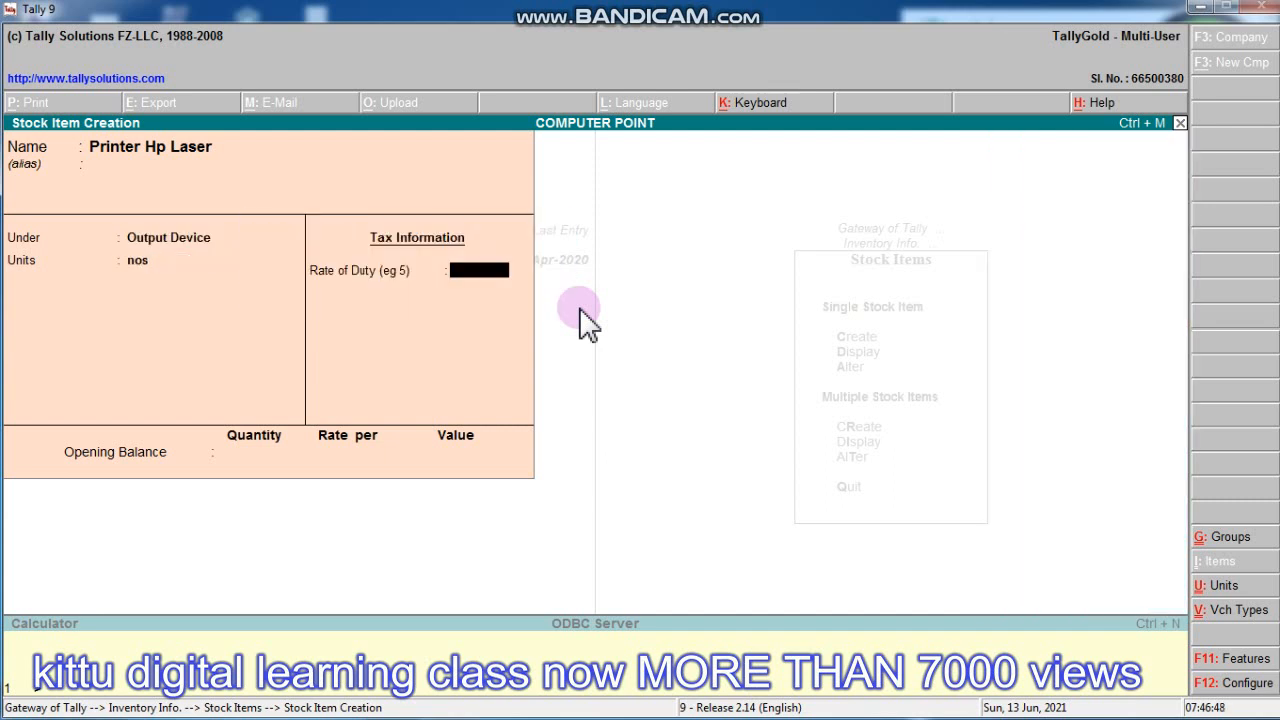
key("Return")
key("Return")
key("Return")
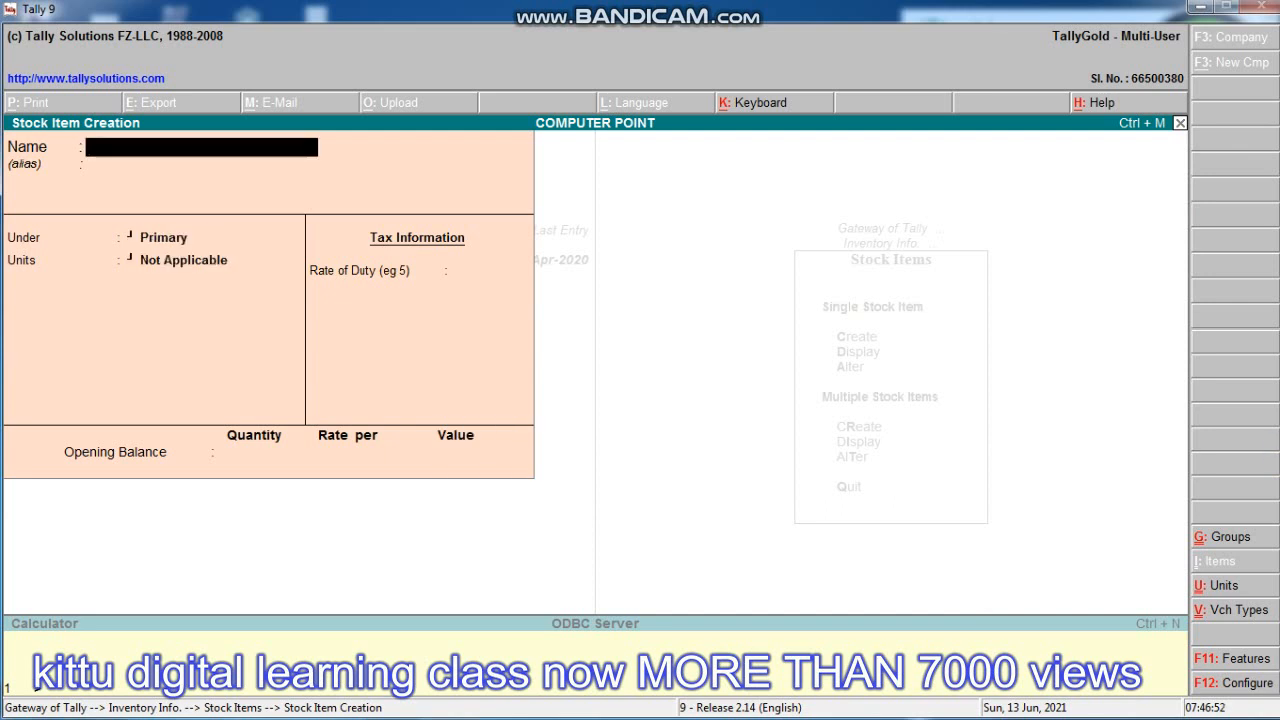
- Name the next stock item Printer Epson Color 3110
type("S")
key("BackSpace")
type("Printer")
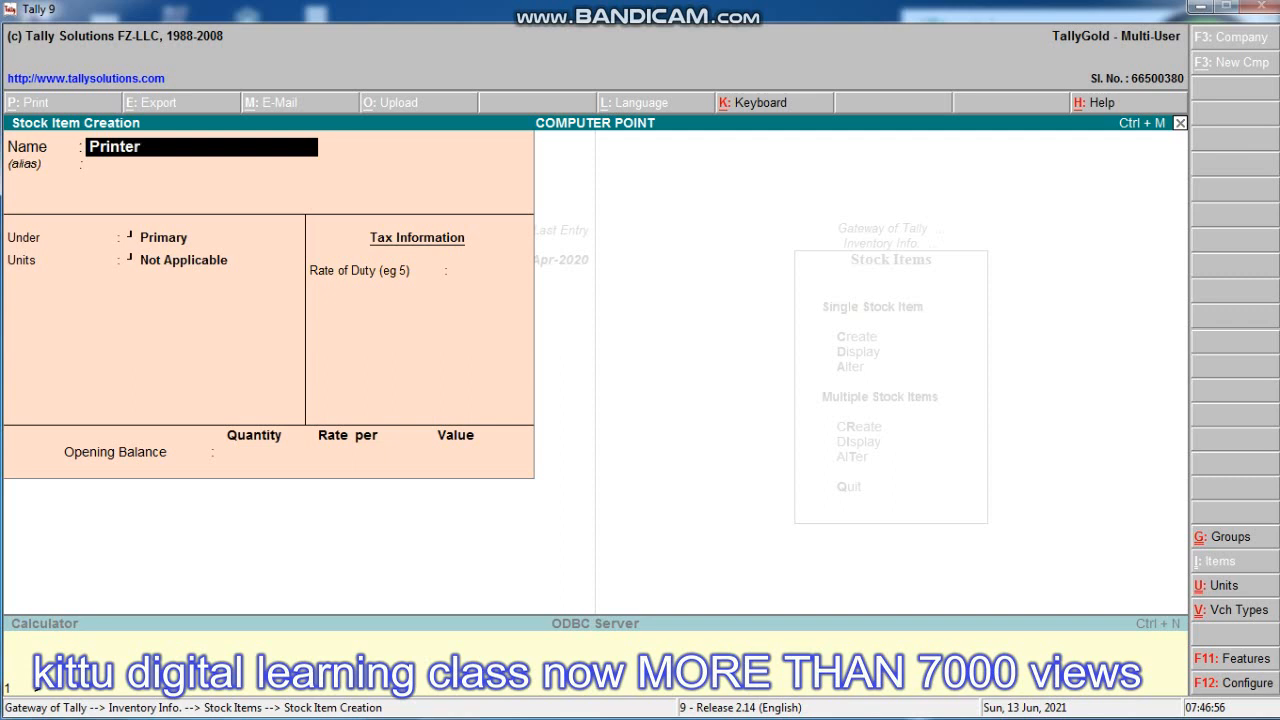
type(" Epson Color")
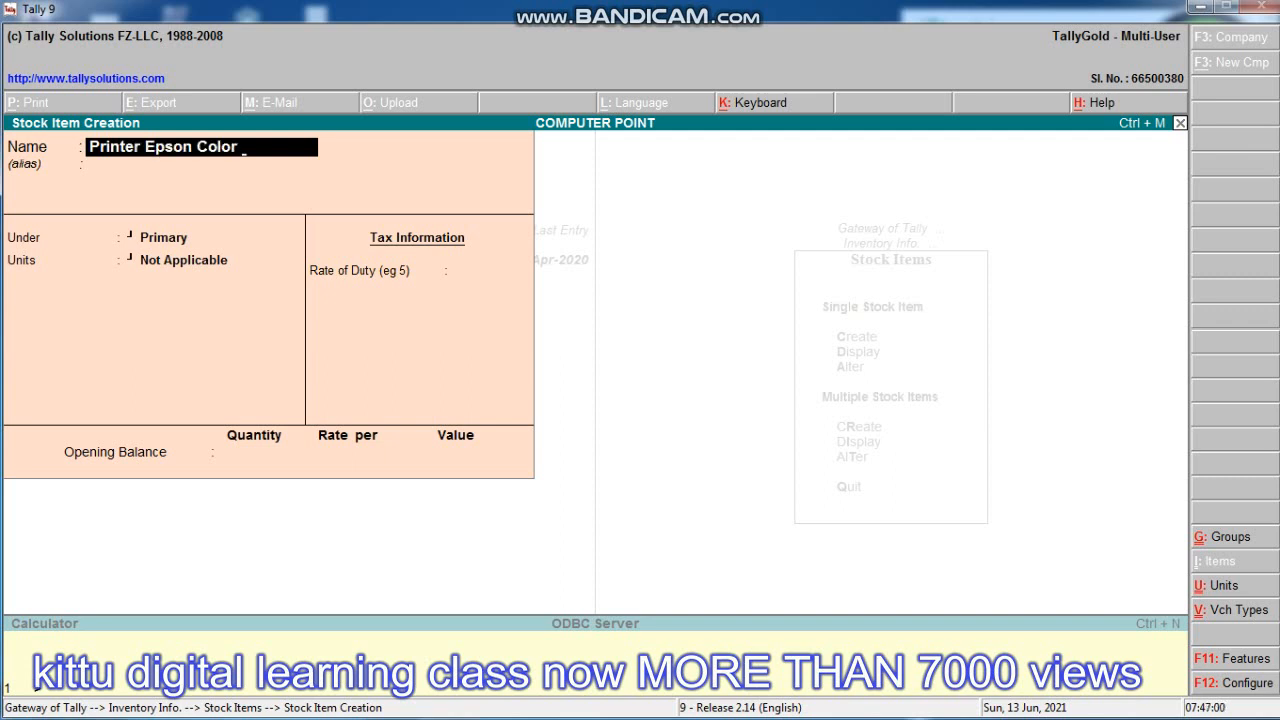
type(" 3110")
key("Return")
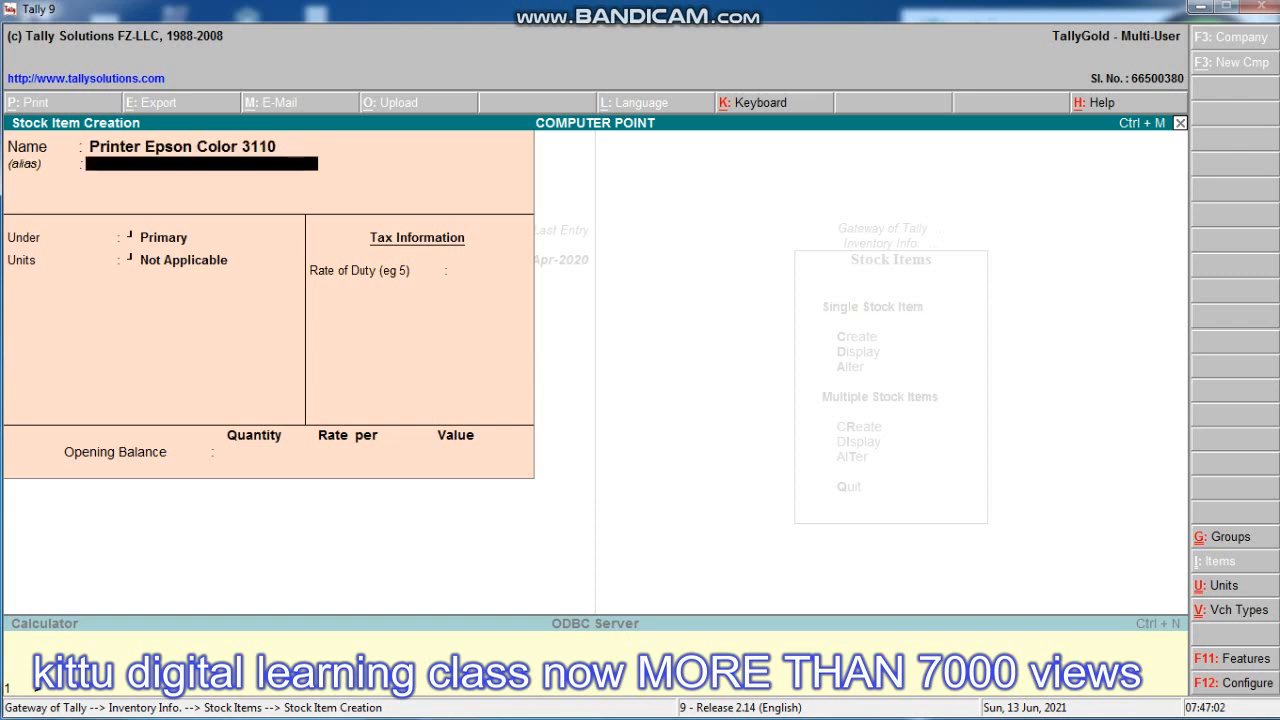
- Place the Epson printer item under Output Device, assign its unit of measure and save it without an opening balance
key("Return")
key("Down")
key("Down")
key("Down")
key("Down")
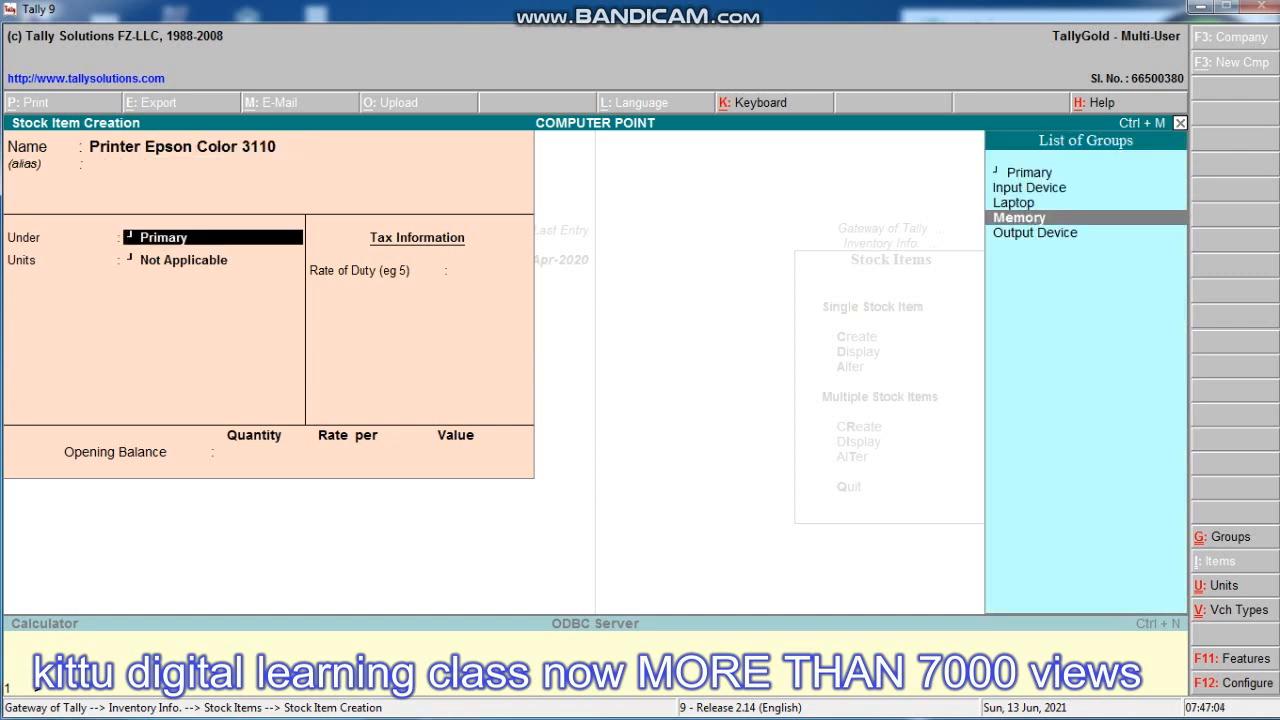
key("Return")
key("Down")
key("Return")
key("Return")
key("Return")
key("Return")
key("Return")
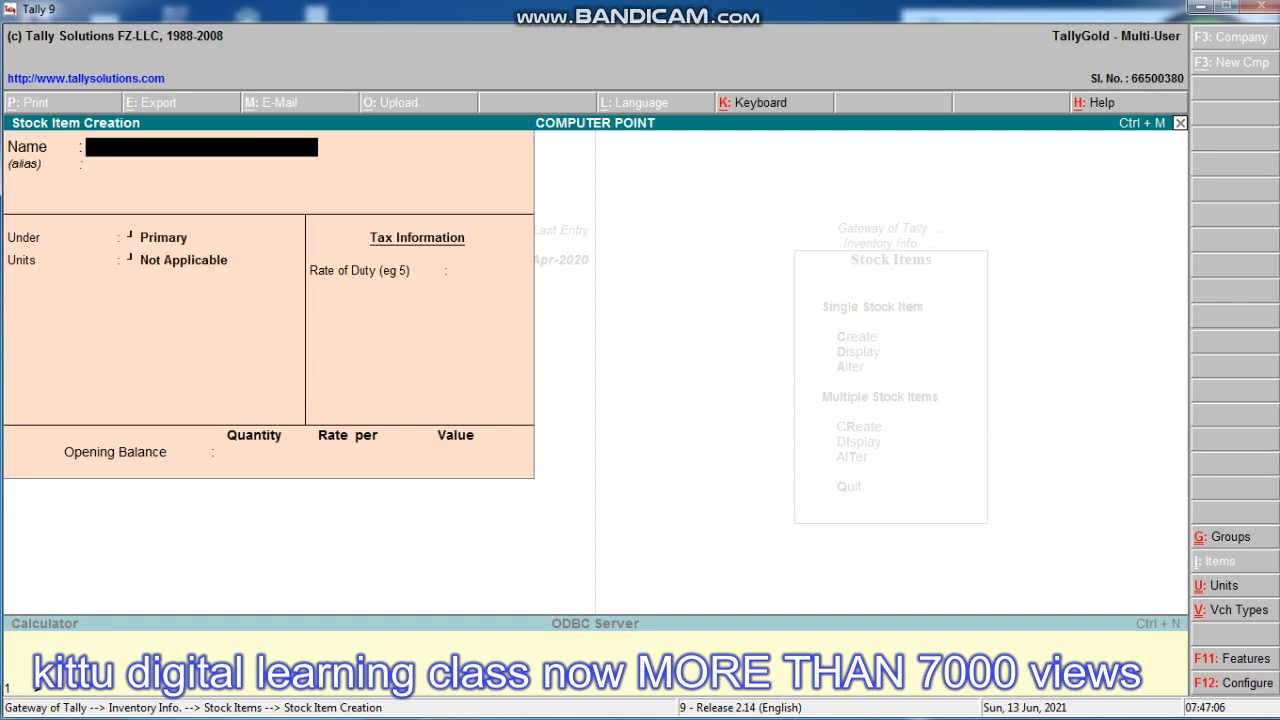
- Leave stock item creation and open a blank Purchase voucher in Accounting Vouchers
key("Escape")
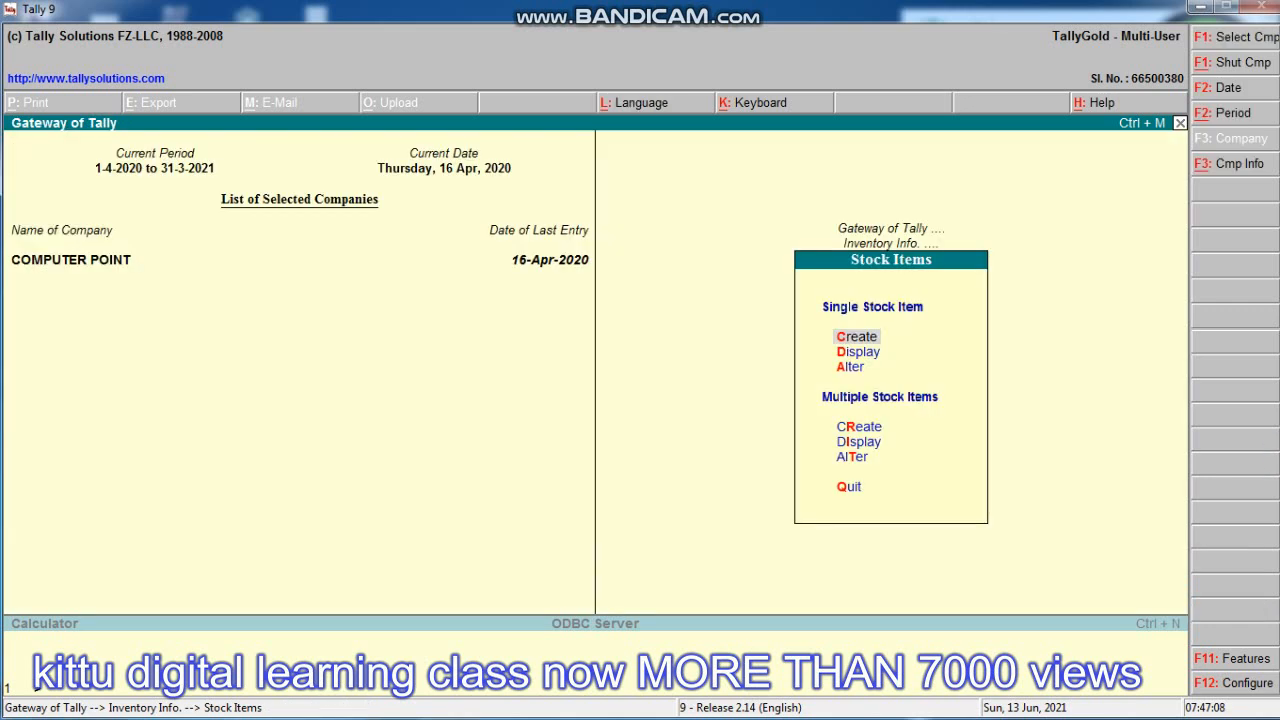
key("Escape")
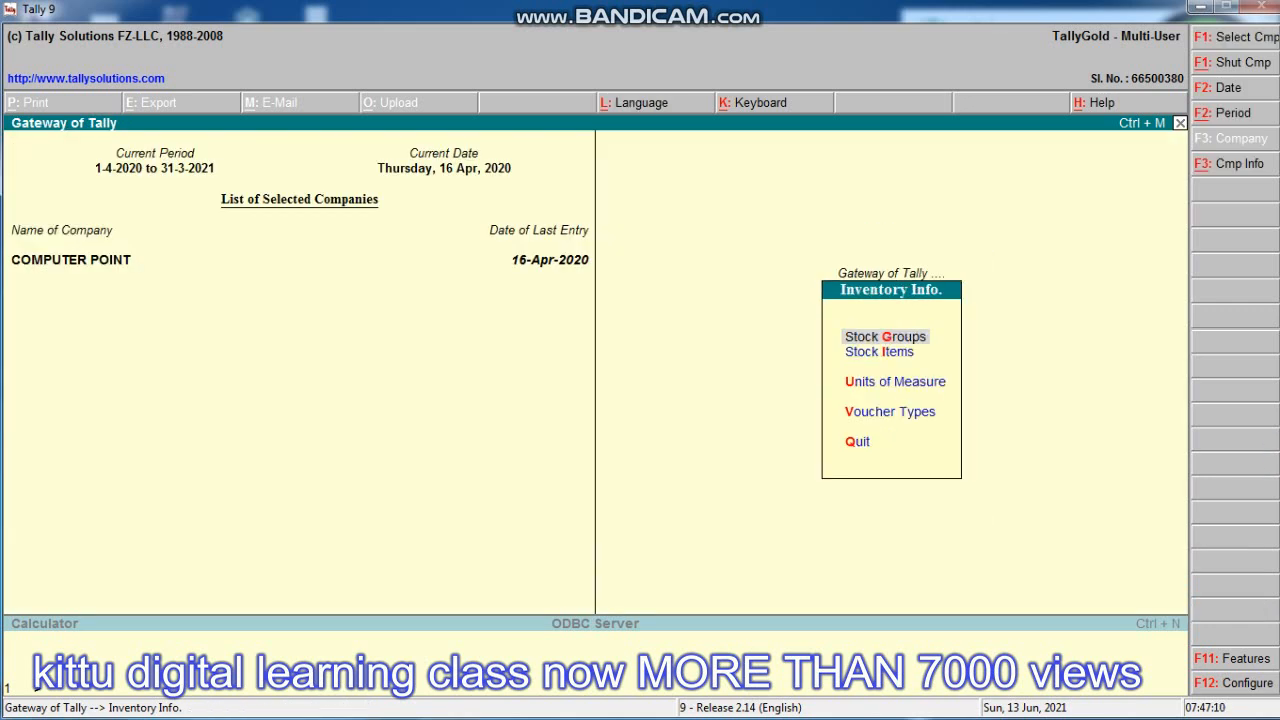
key("Escape")
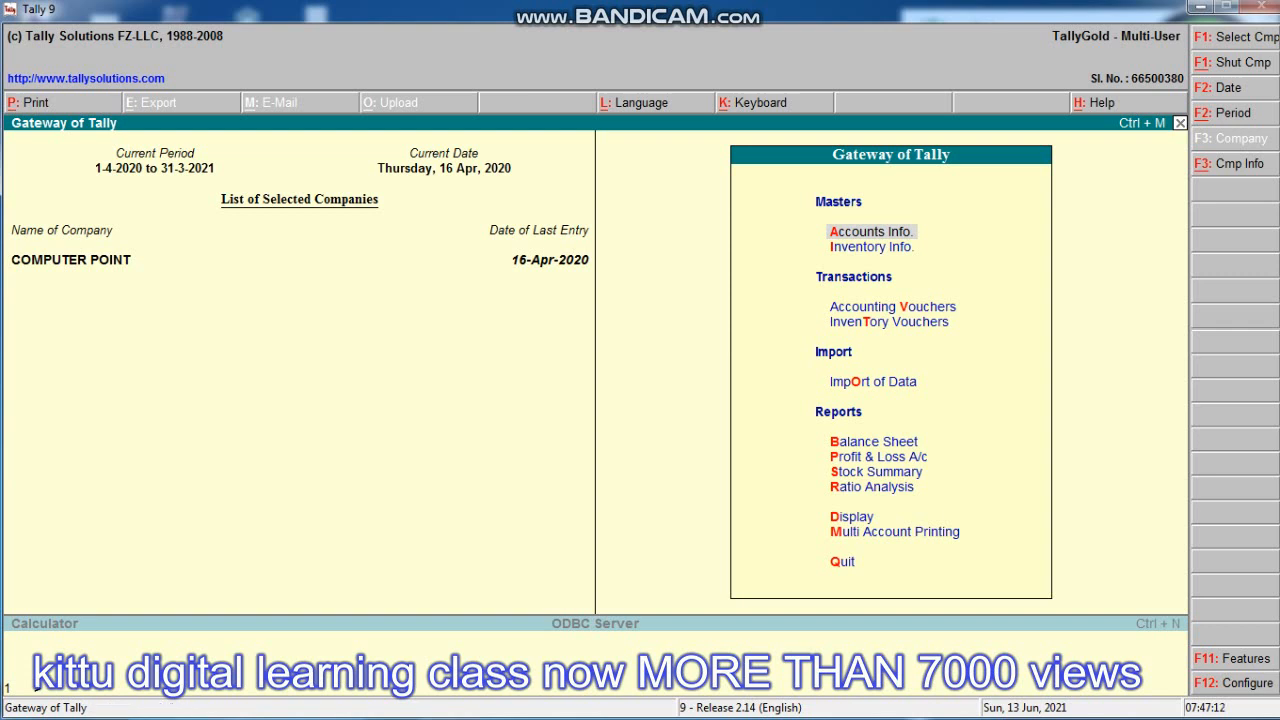
key("v")
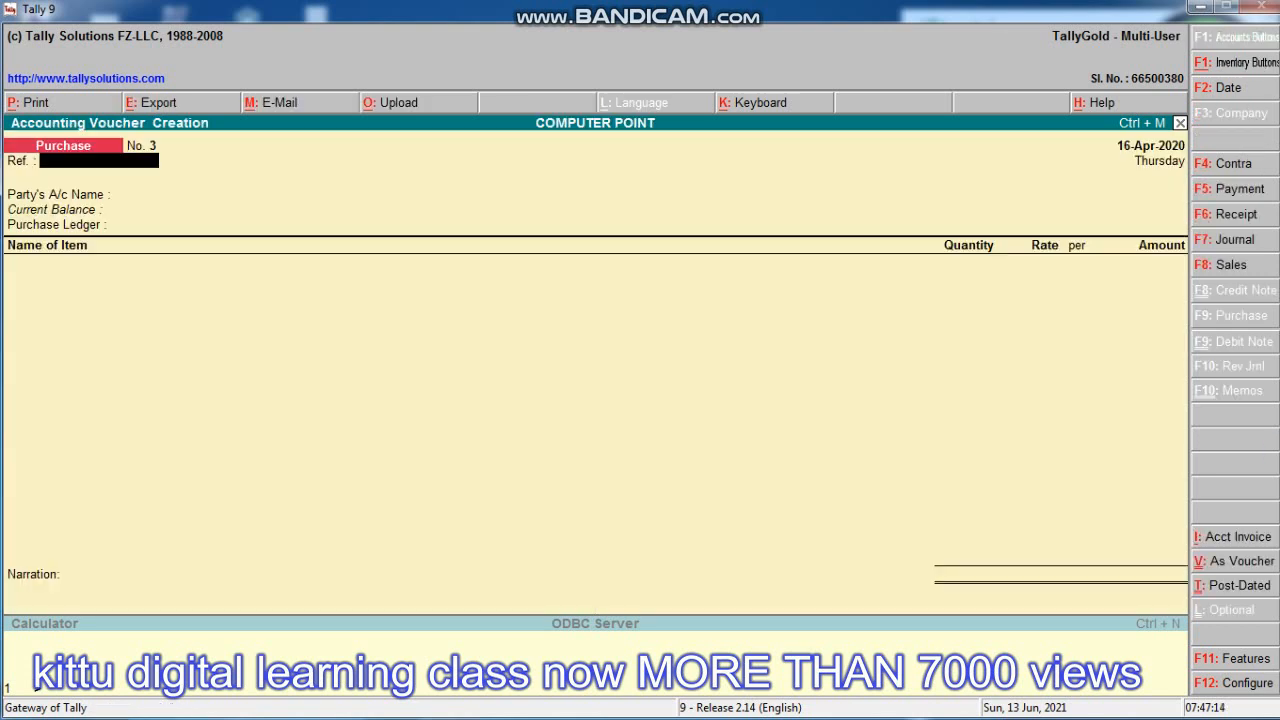
- Leave the purchase reference blank, choose COMPUTER WORLD INDORE as the party account and accept its supplier details
key("Return")
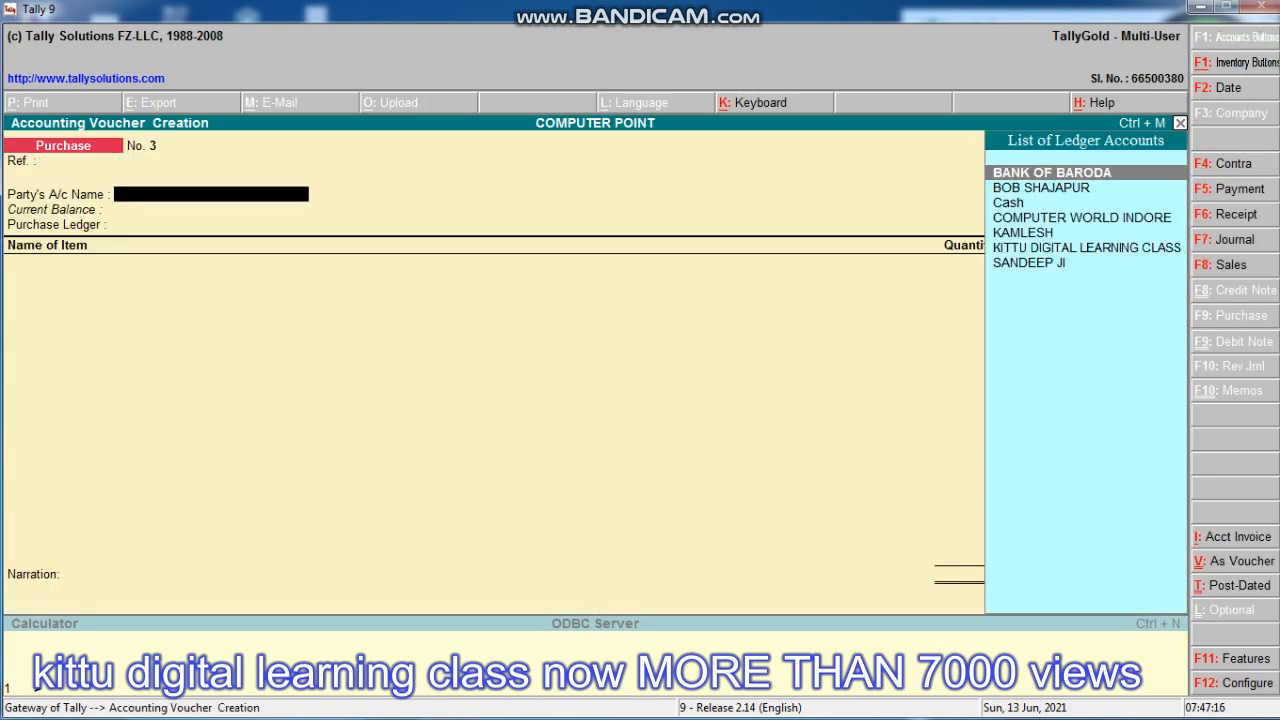
key("Down")
key("Down")
key("Down")
key("Down")
key("Down")
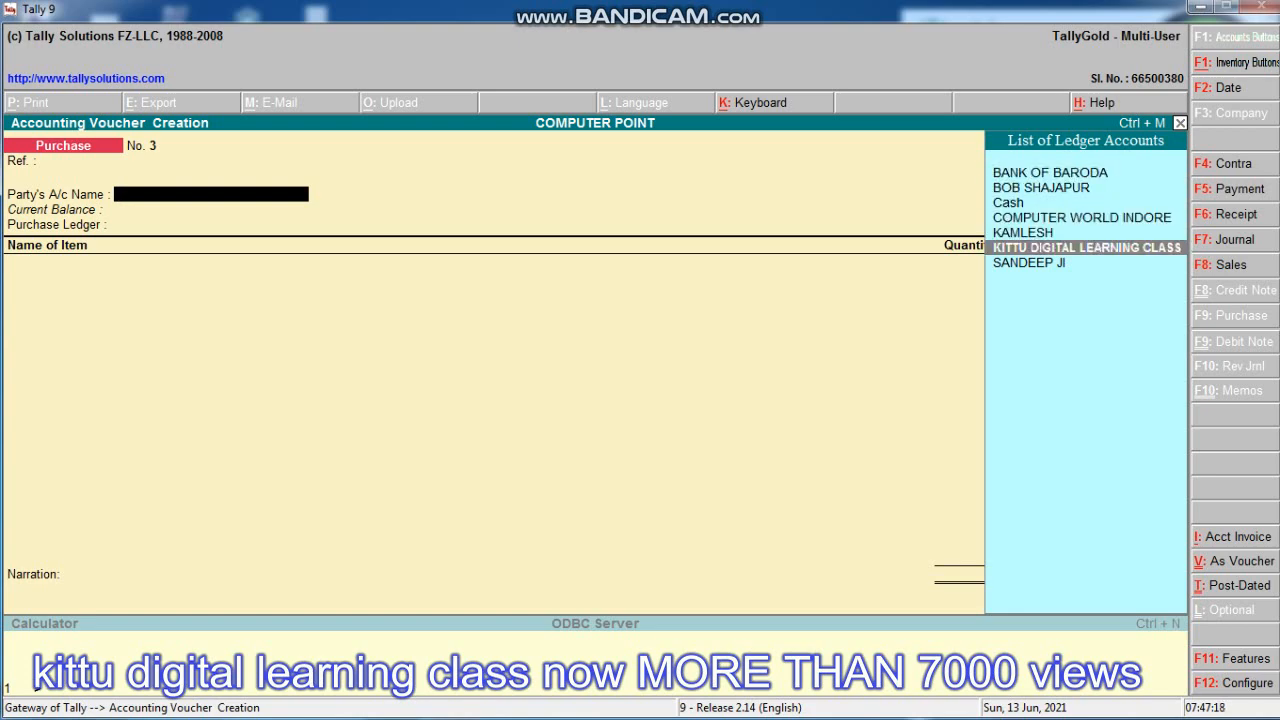
key("Up")
key("Up")
key("Return")
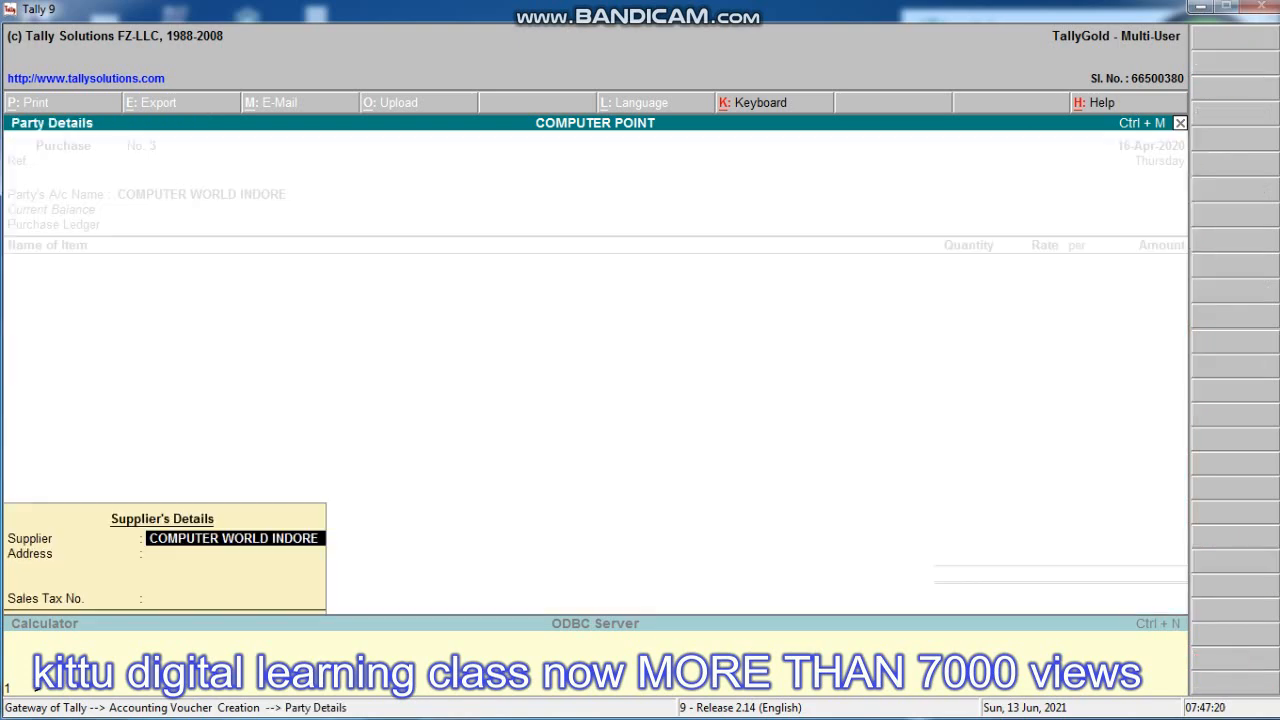
key("Return")
key("Return")
key("Return")
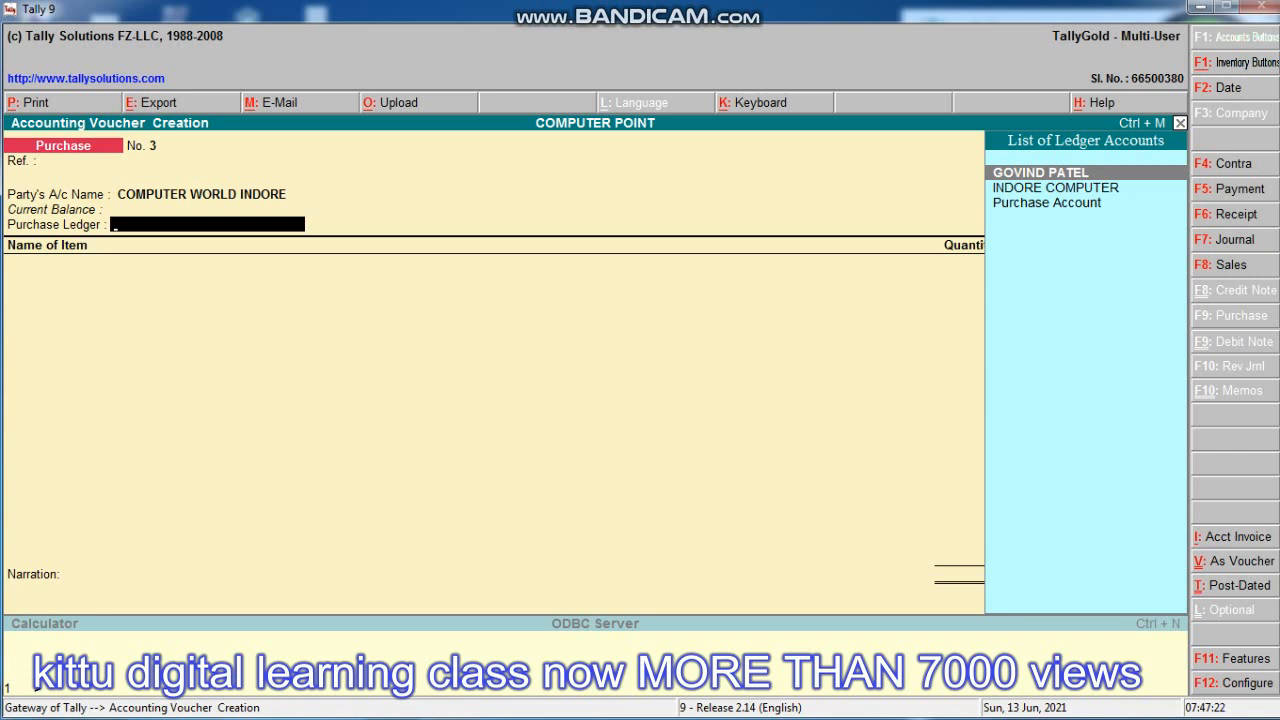
- Set the voucher's purchase ledger to Purchase Account
key("Down")
key("Down")
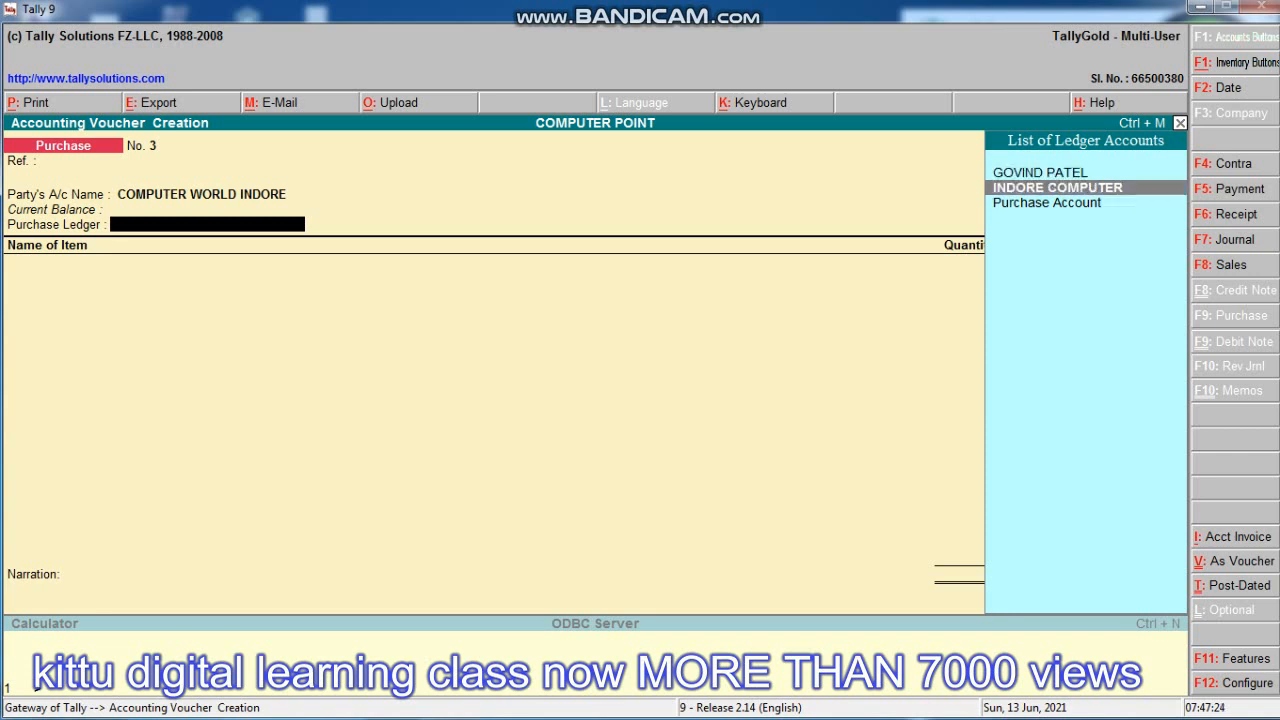
key("Return")
- Add Printer Hp Laser to the purchase with a quantity of 5 nos at a rate of 16,500
type("Prin")
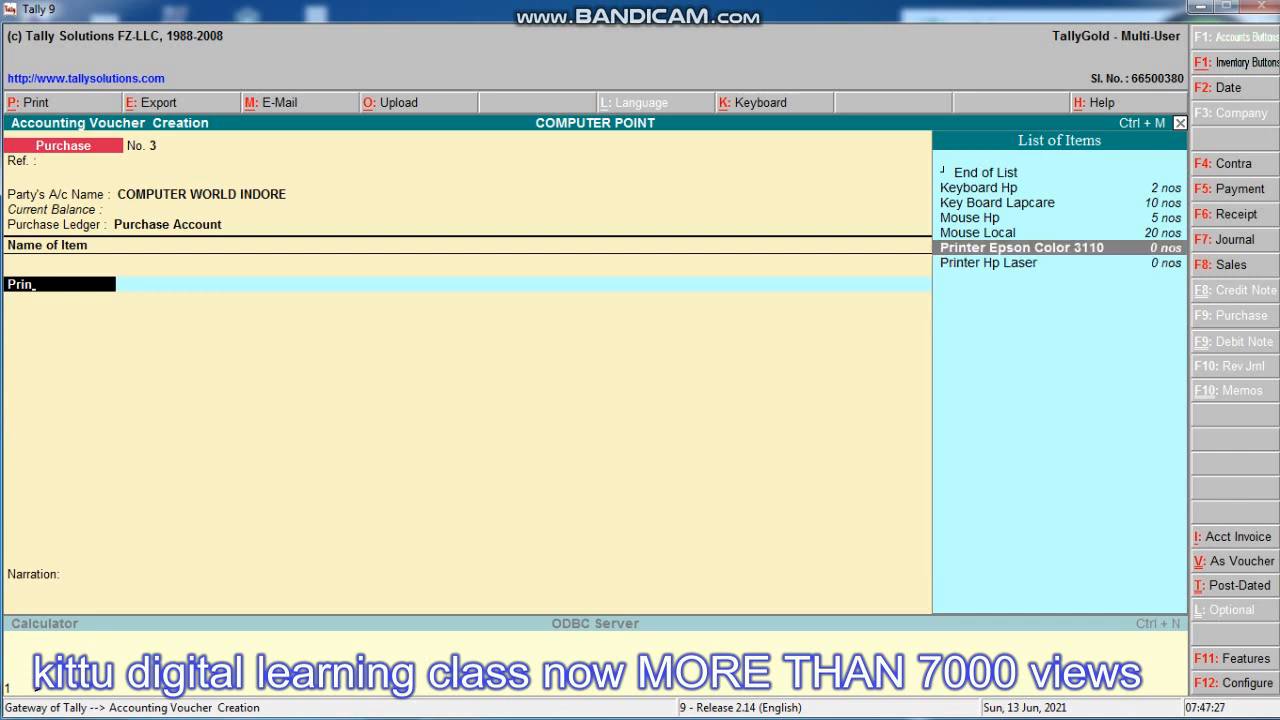
key("Down")
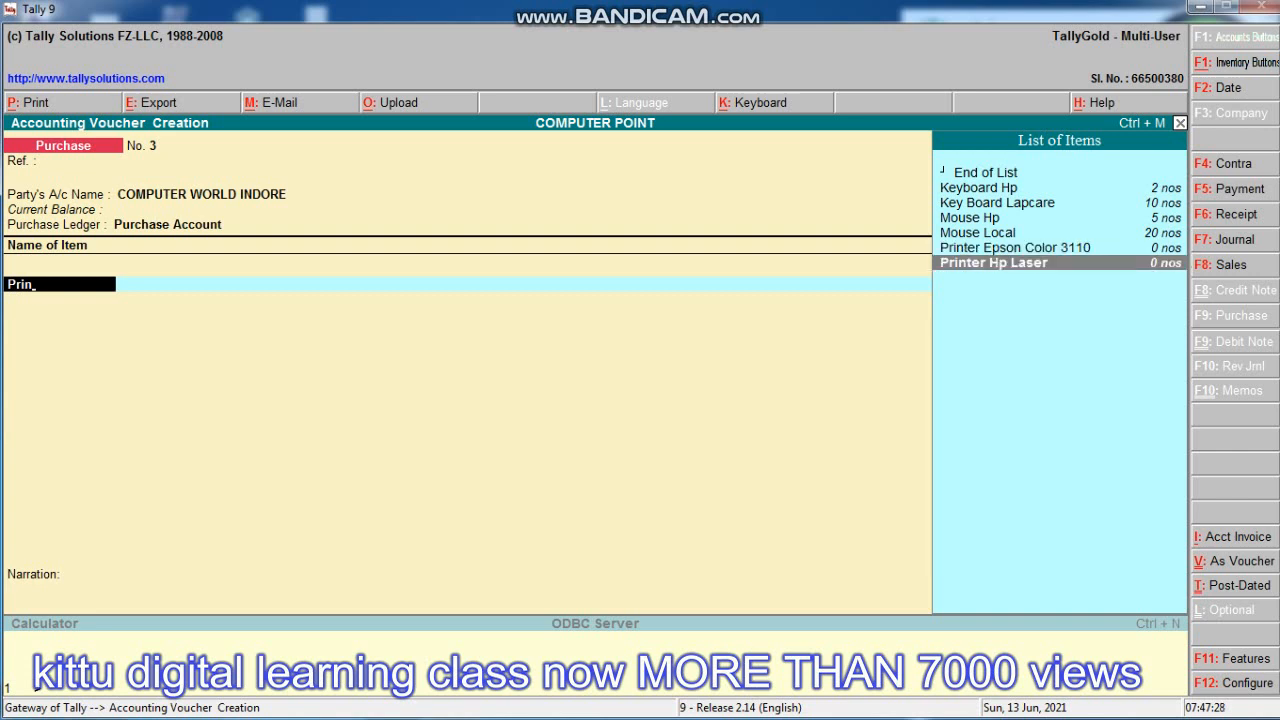
key("Return")
type("5")
key("Return")
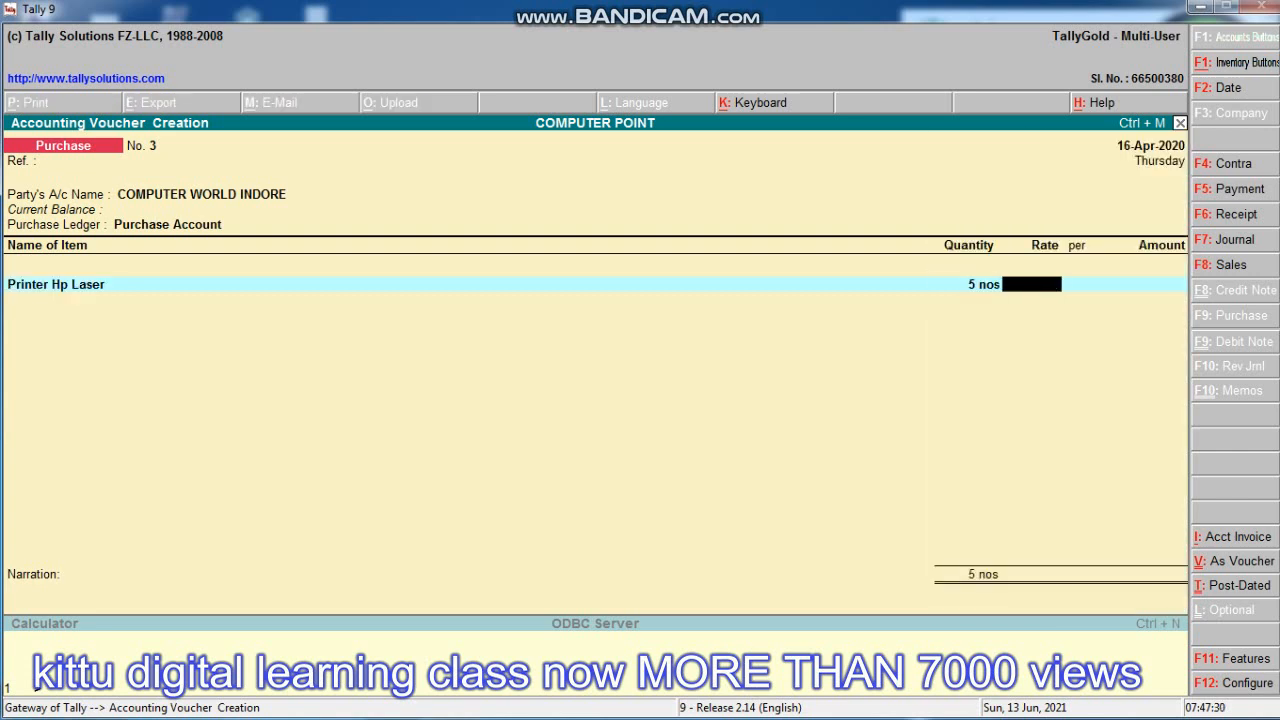
type("16500")
key("Return")
key("Return")
key("Return")
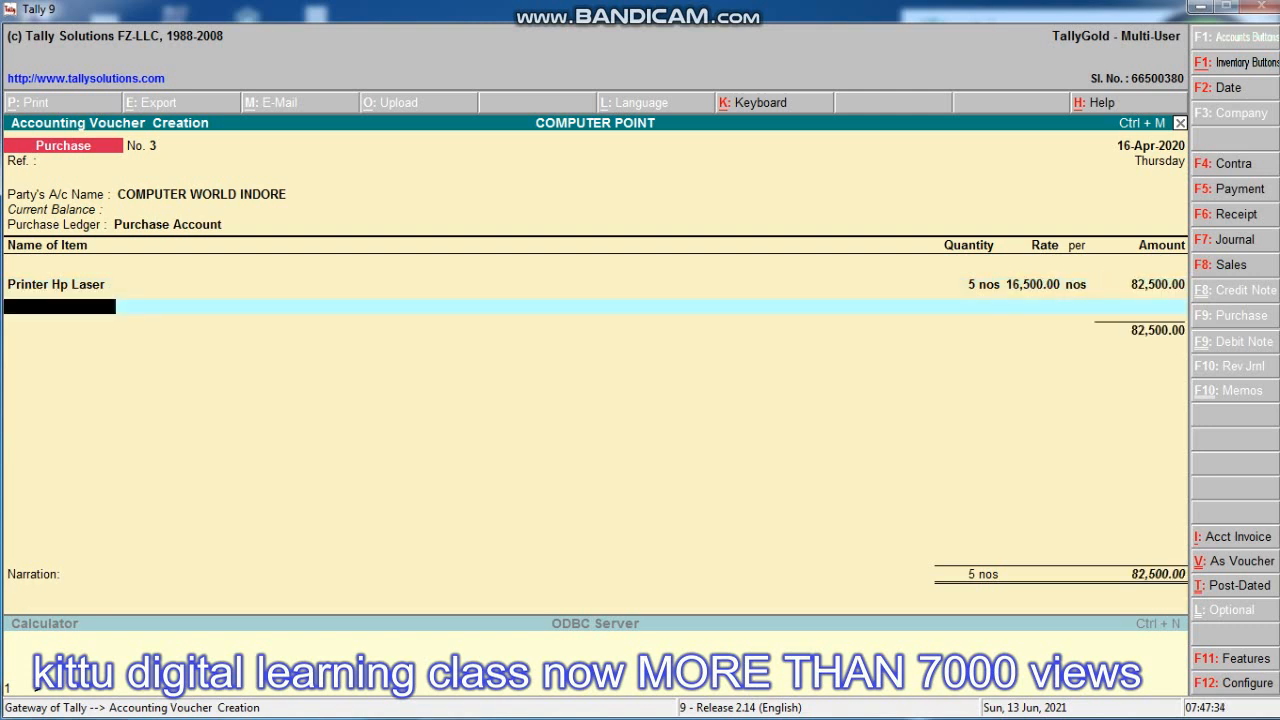
- Add Printer Epson Color 3110 as the second item with a quantity of 5 nos at a rate of 10,500
type("Pr")
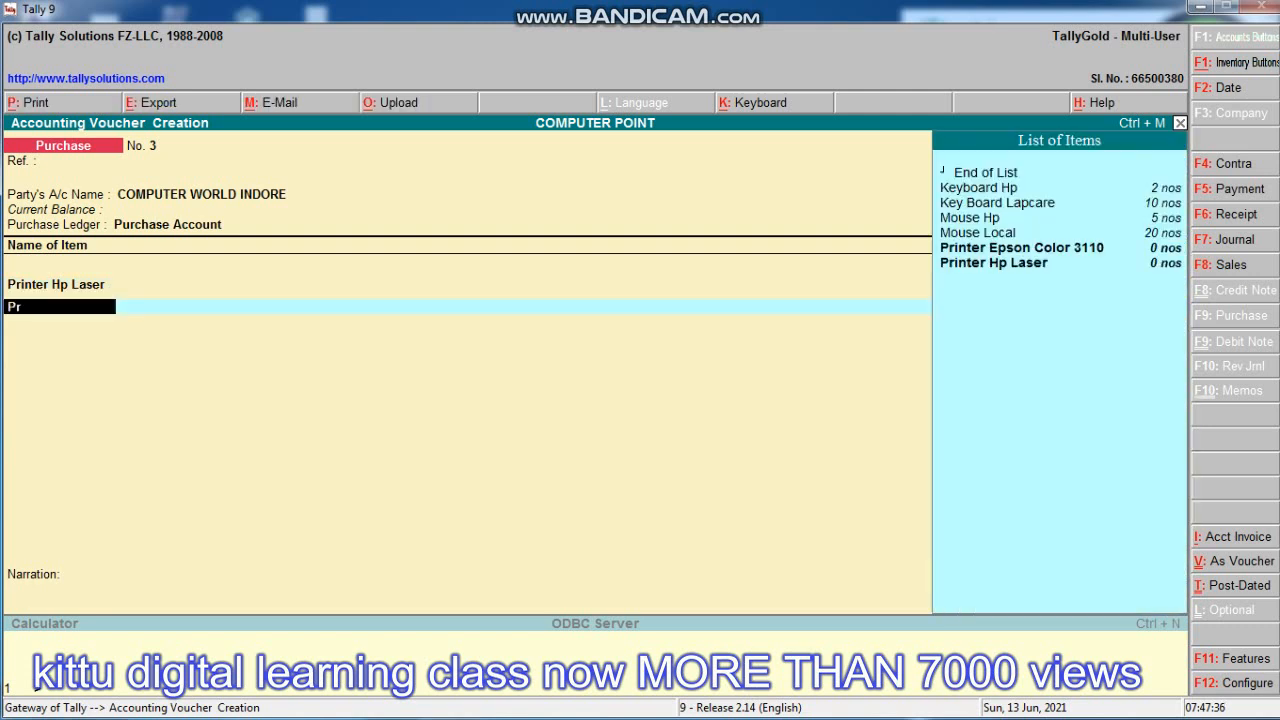
key("BackSpace")
key("BackSpace")
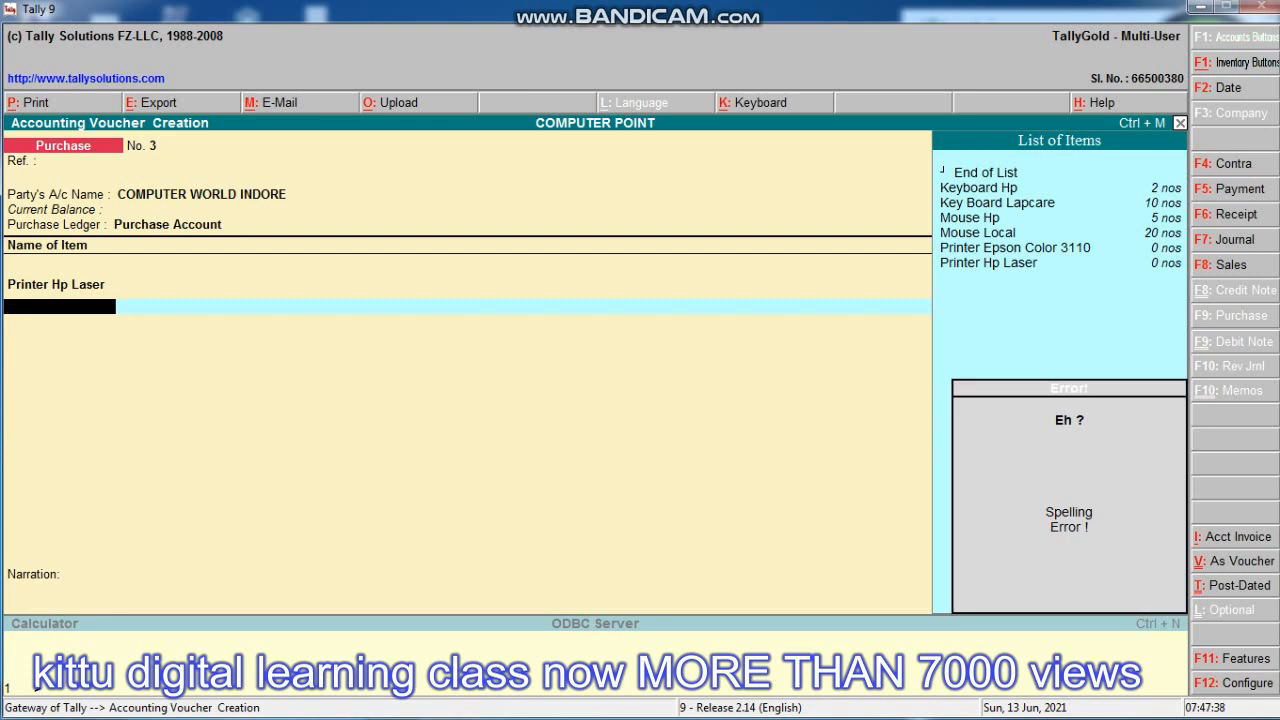
key("Up")
key("Down")
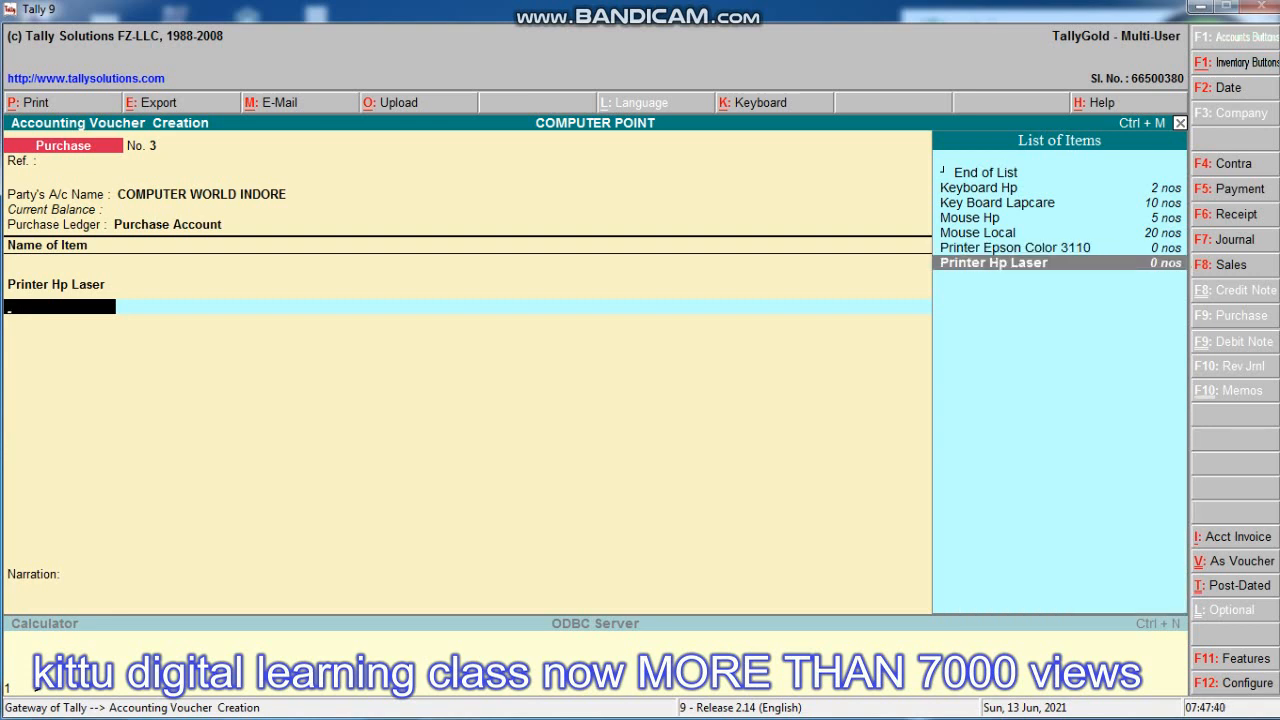
key("Up")
key("Return")
type("5")
key("Return")
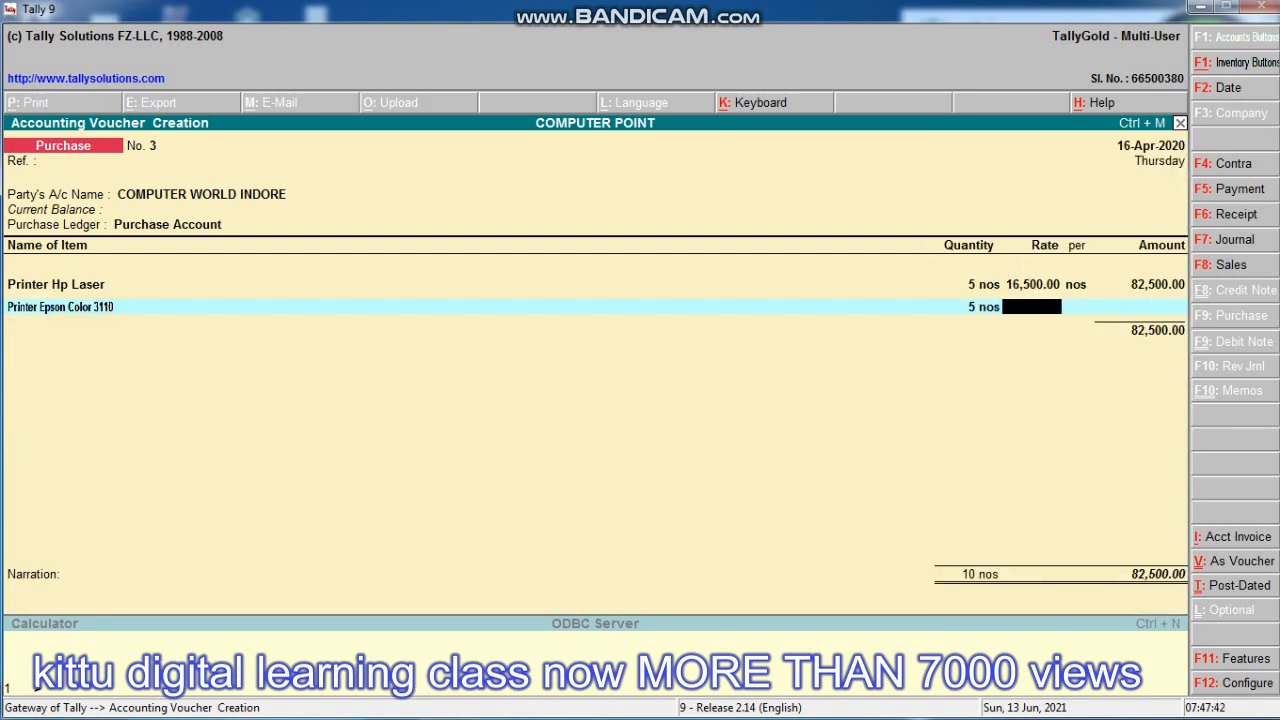
type("10,")
type("500")
key("Return")
key("Return")
key("Return")
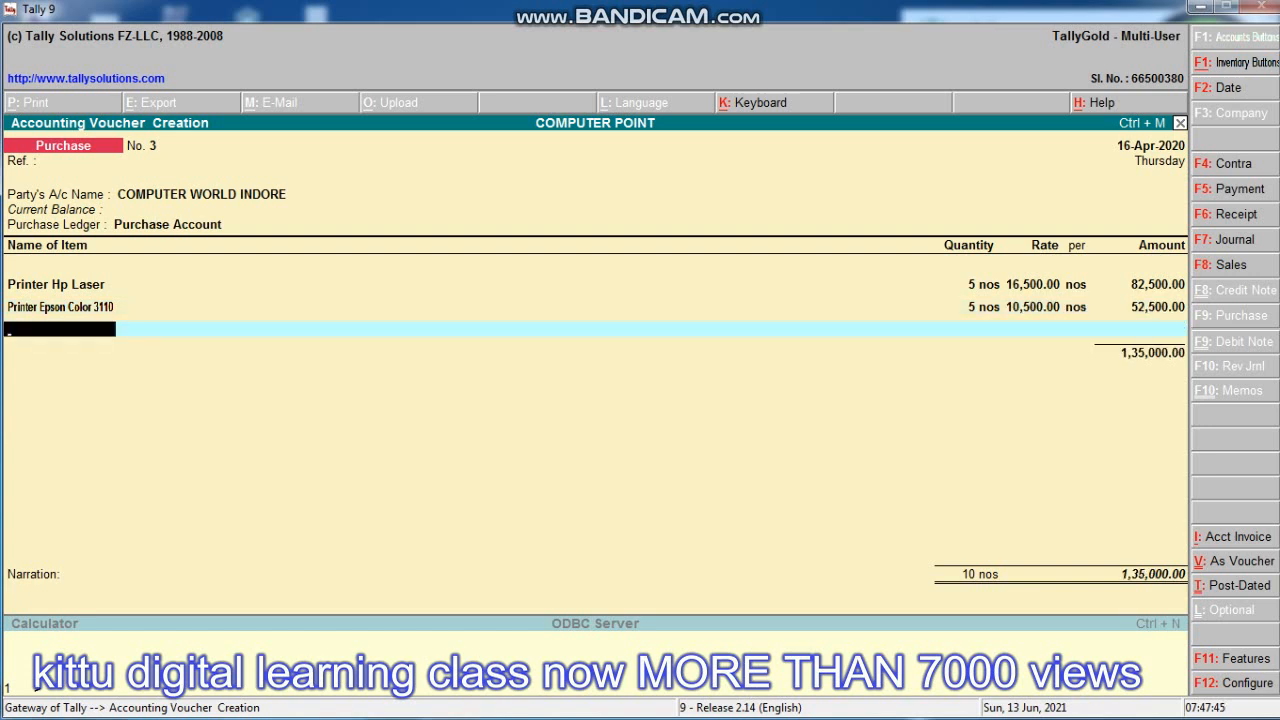
- End the item list, enter the narration "credit purchase from computer world indore" and save the purchase voucher
key("Return")
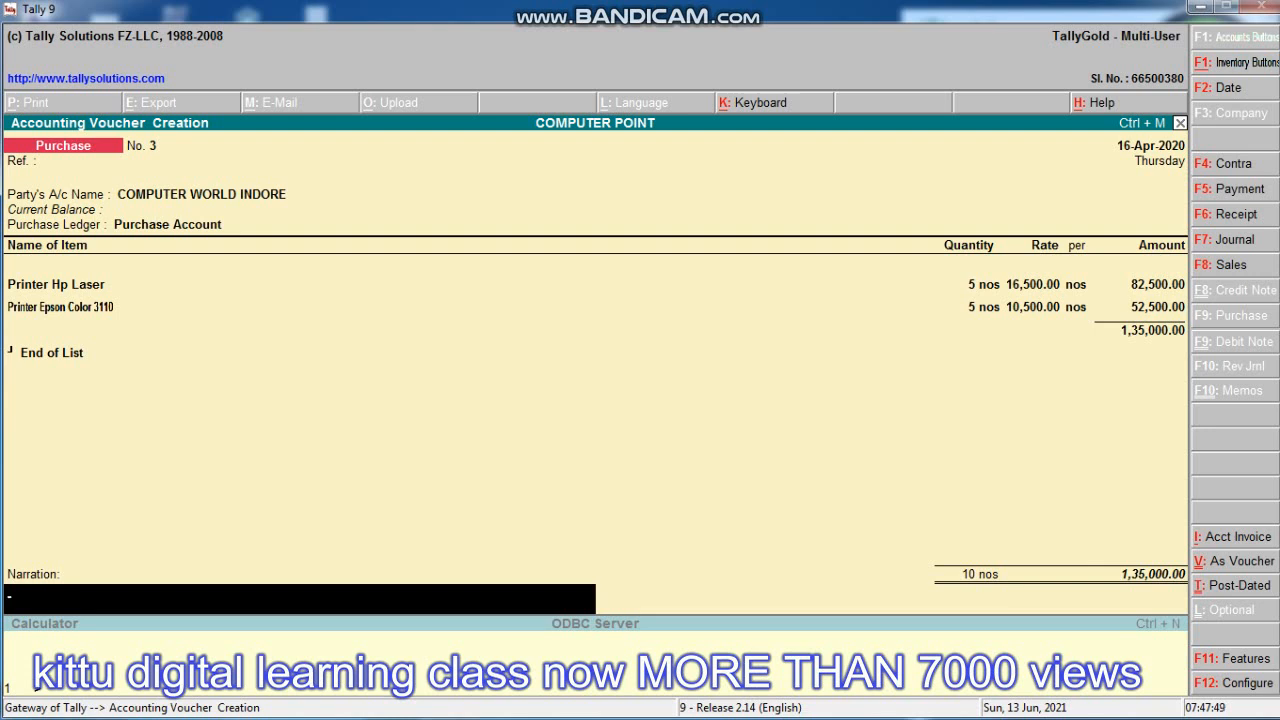
type("credit purchase f")
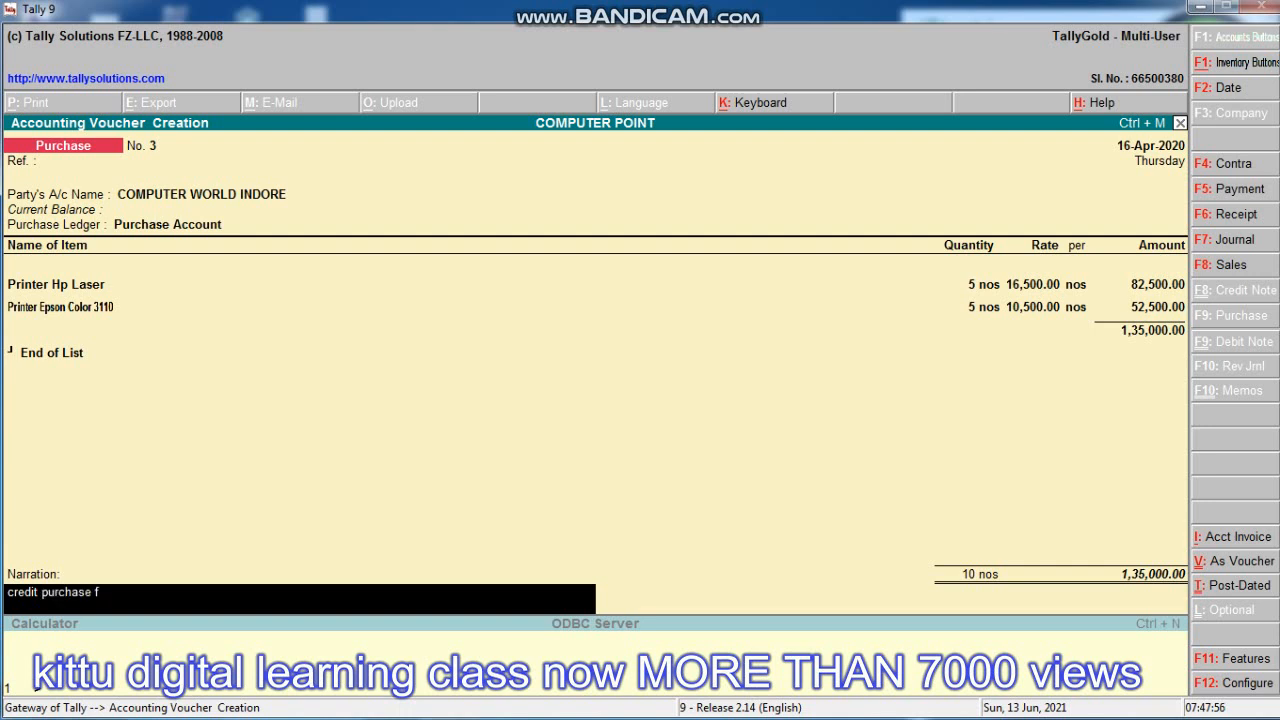
type("rom computer world")
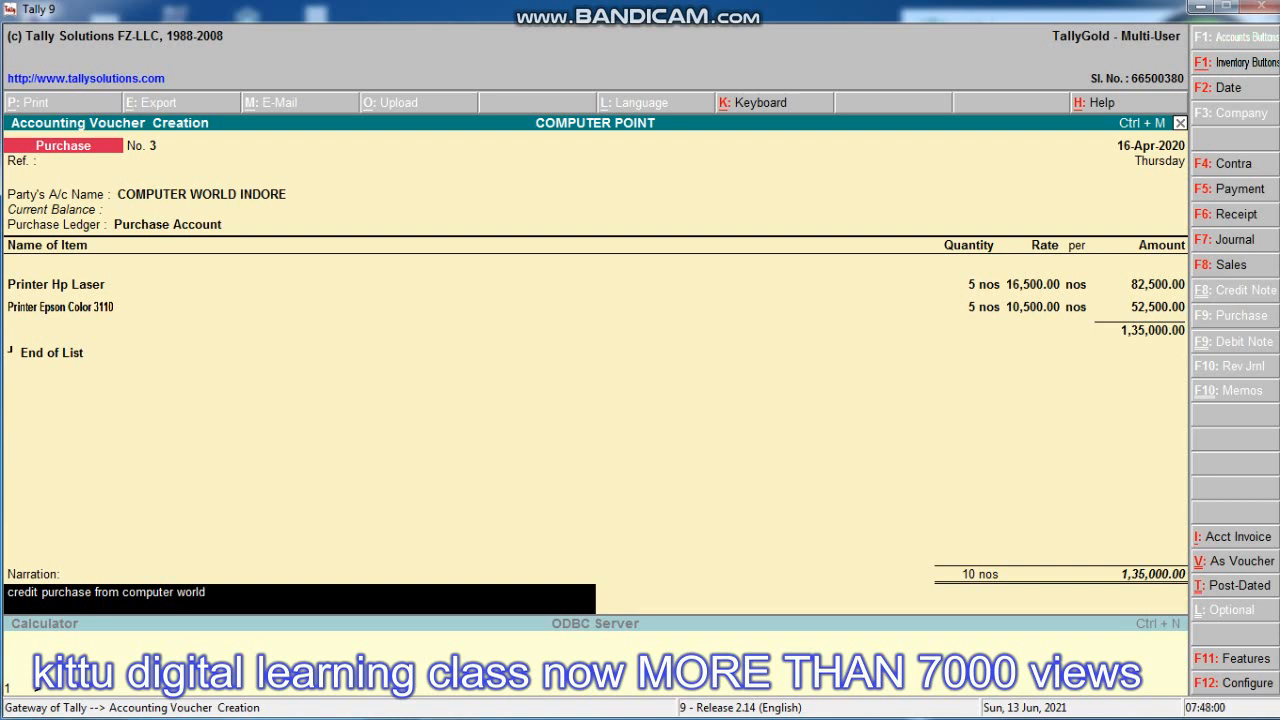
type(" indore")
key("Return")
key("Return")
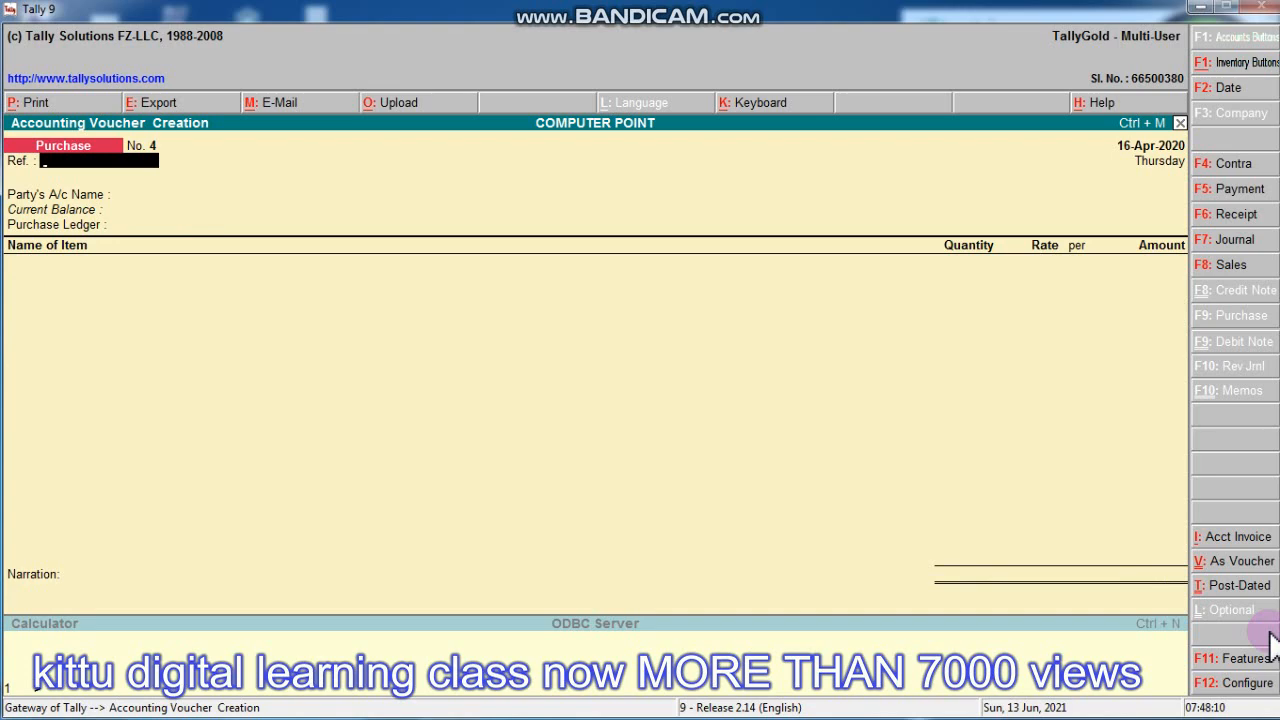
- Leave voucher creation, check the company's Balance Sheet and return to the Gateway of Tally
key("Escape")
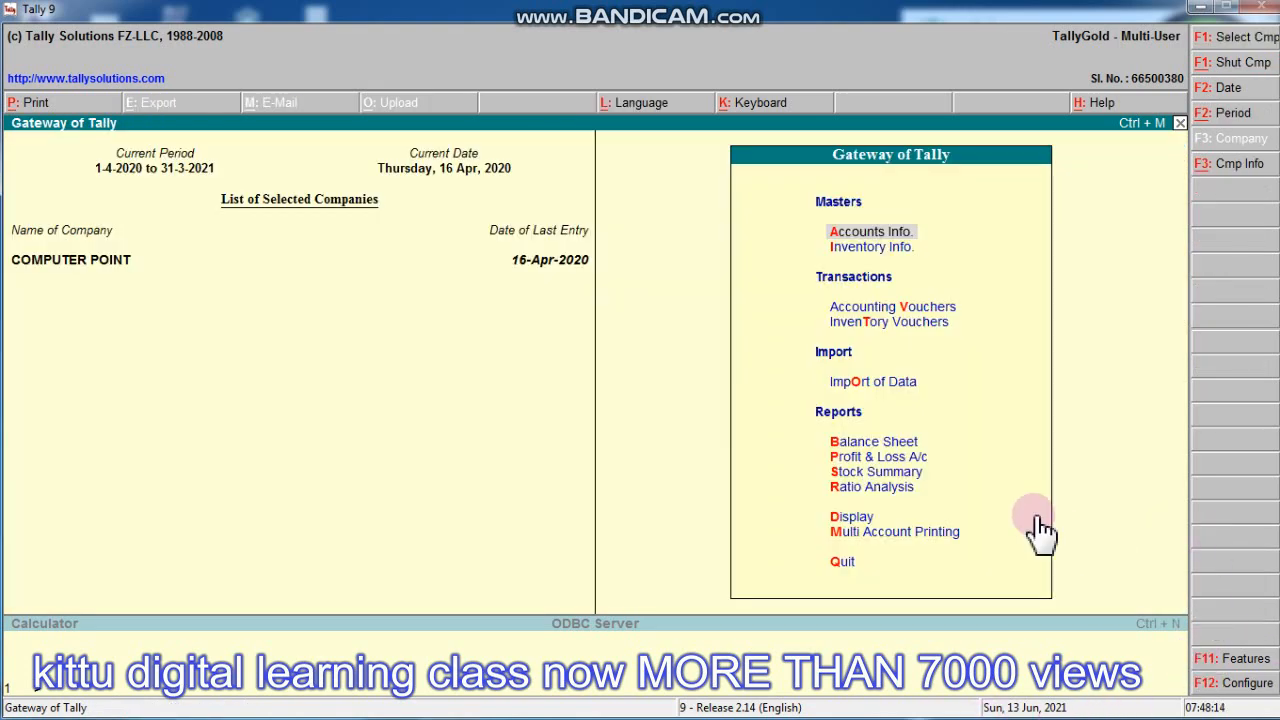
key("b")
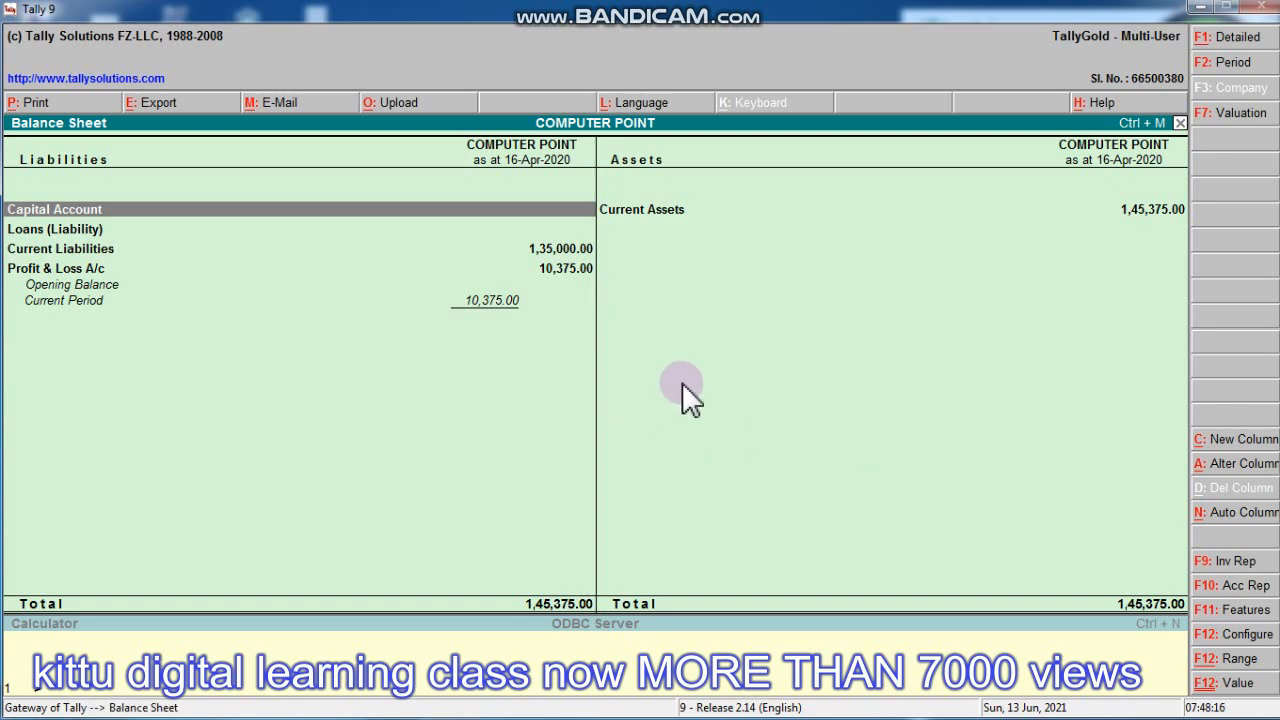
key("Escape")
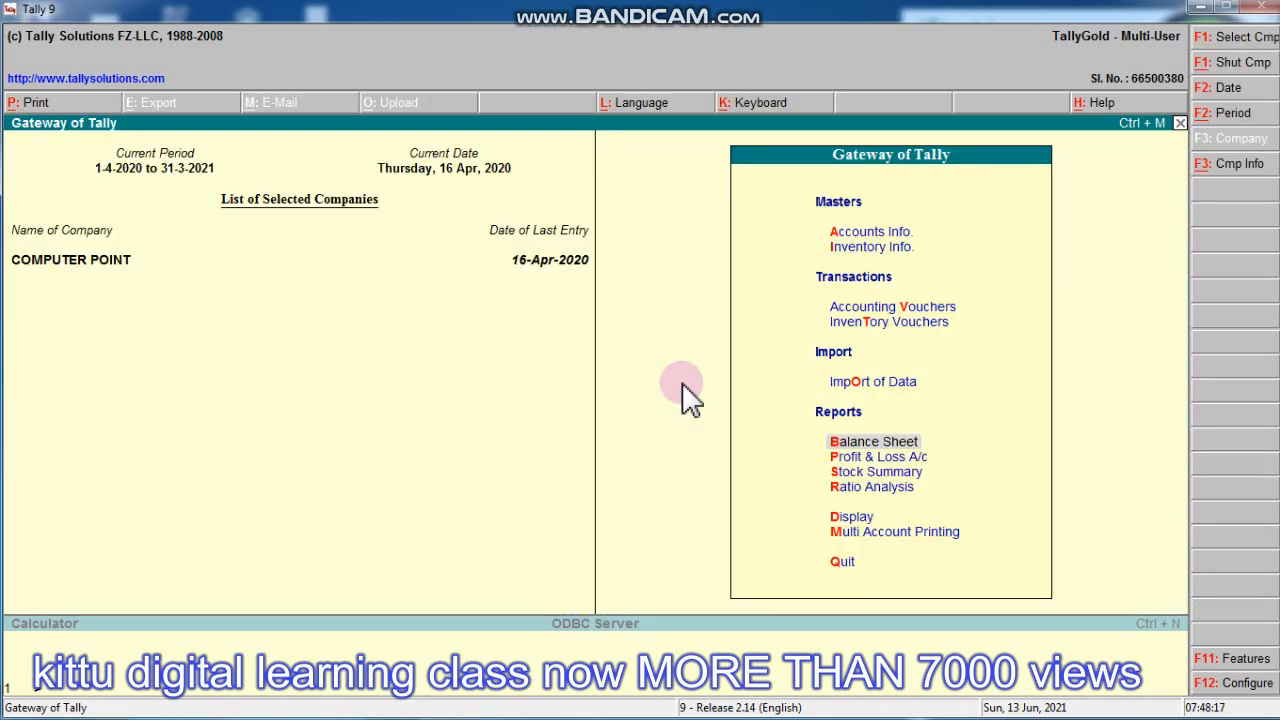
- Open the Day Book from the display reports and leave it again
left_click(846, 520)
left_click(862, 531)
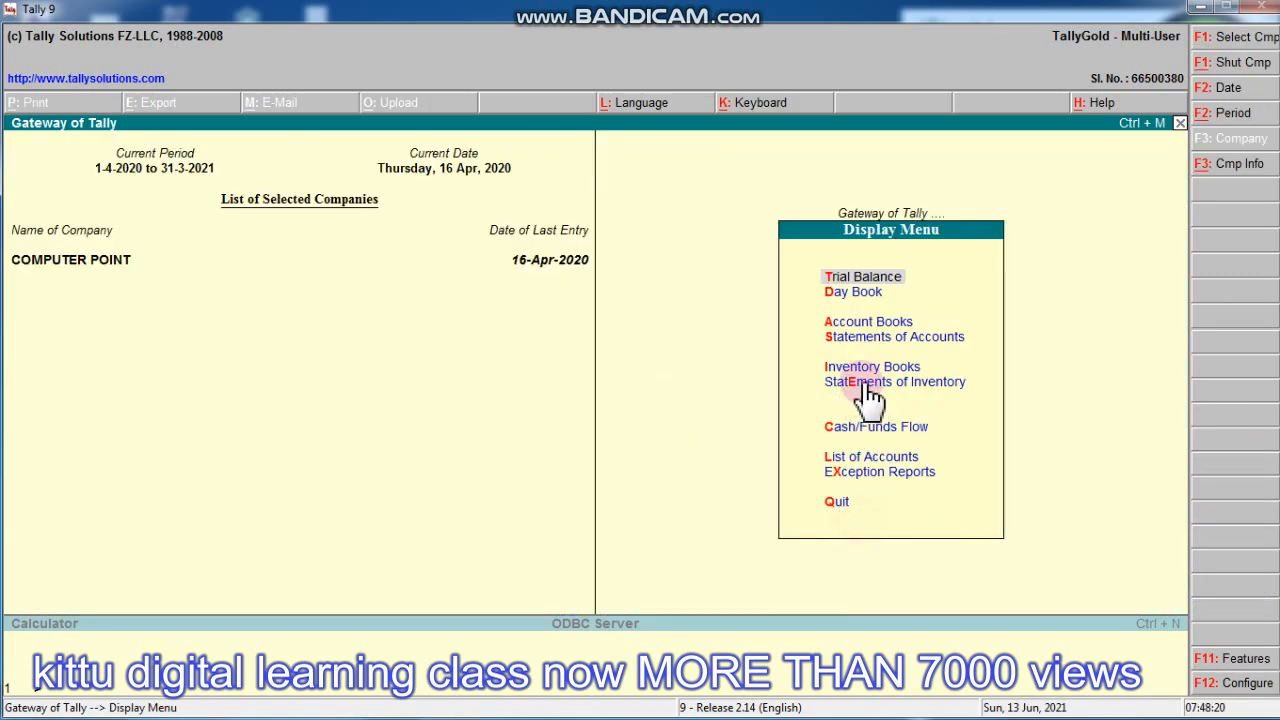
left_click(862, 294)
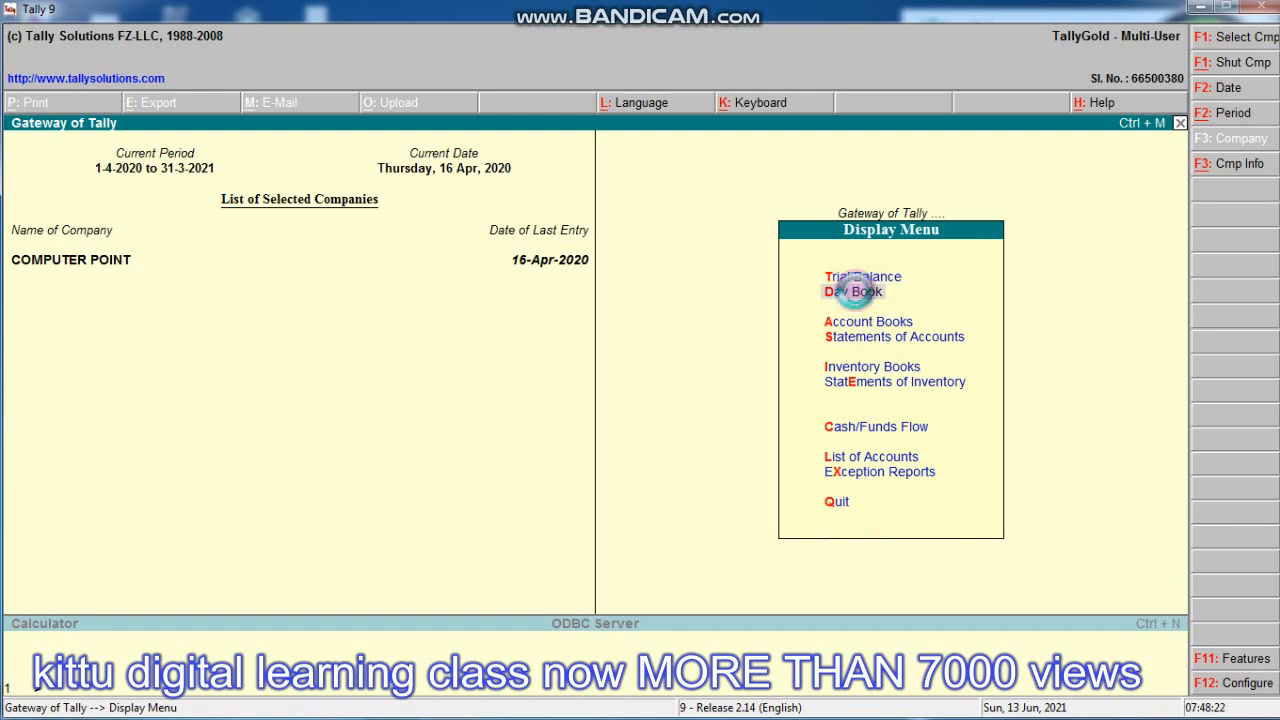
left_click(862, 294)
key("Escape")
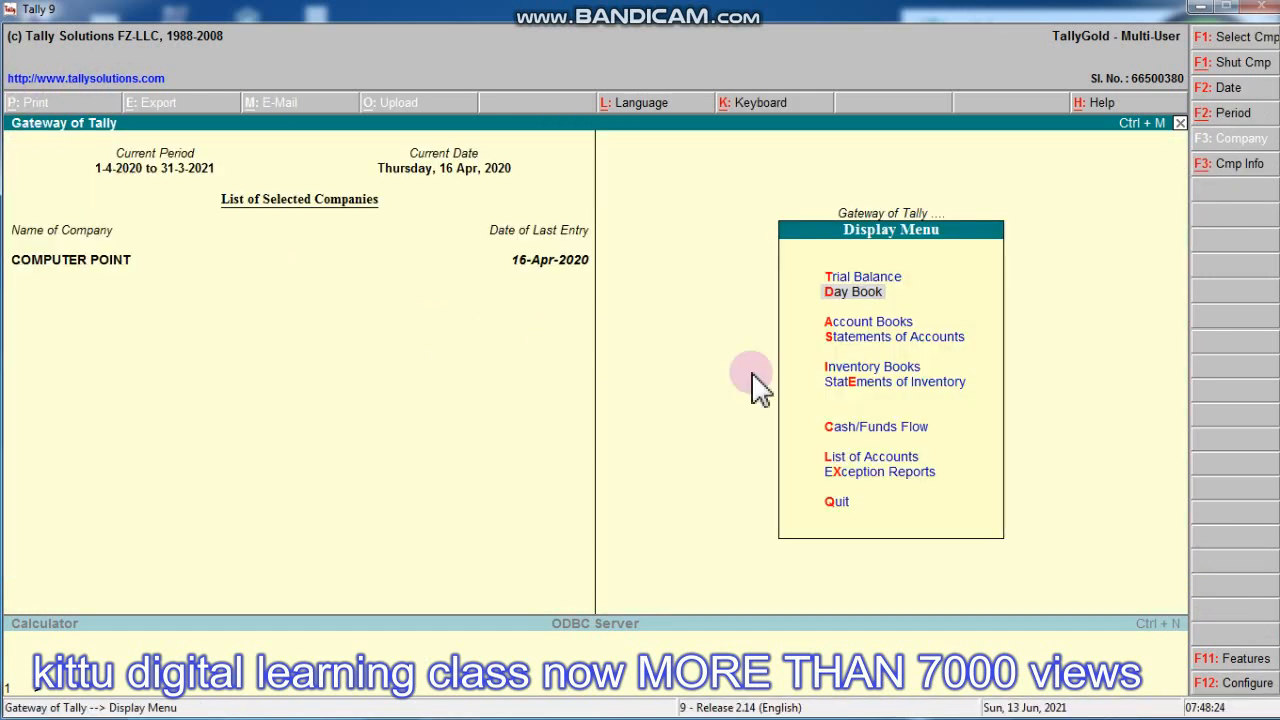
- Examine the COMPUTER WORLD INDORE ledger's vouchers and closing balance in Account Books, then return to the Gateway of Tally
left_click(870, 324)
left_click(862, 344)
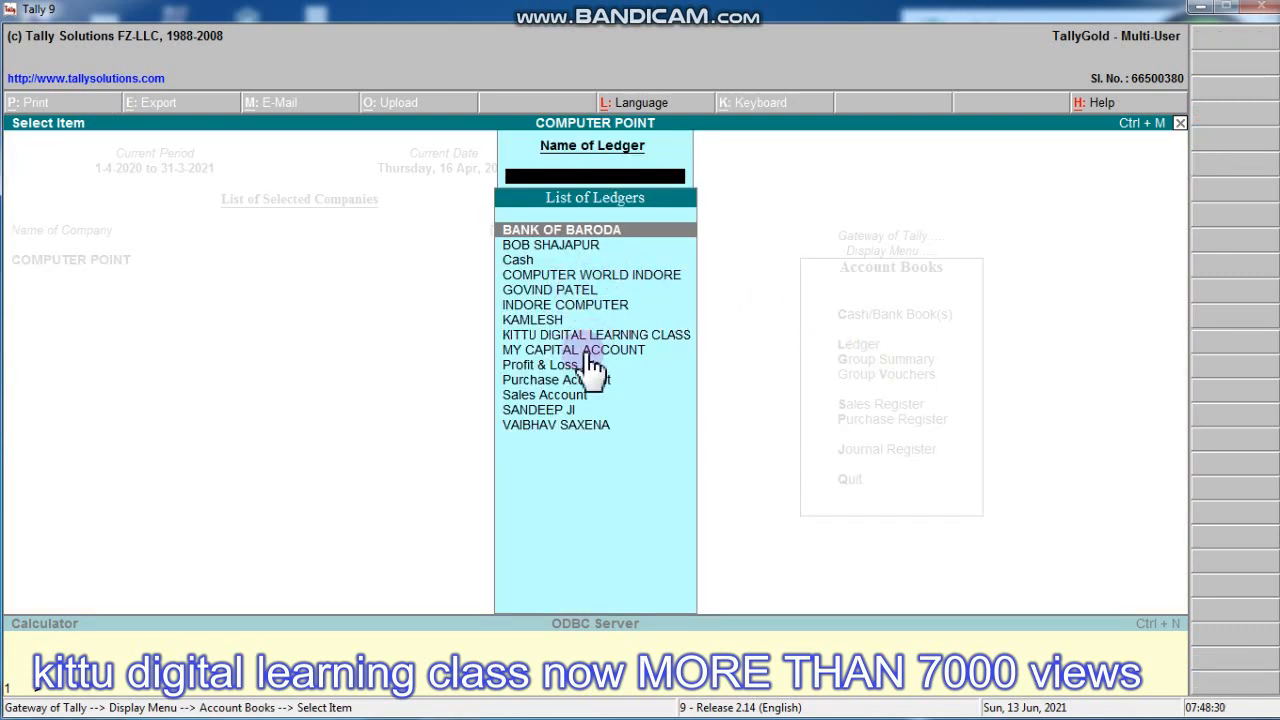
left_click(586, 272)
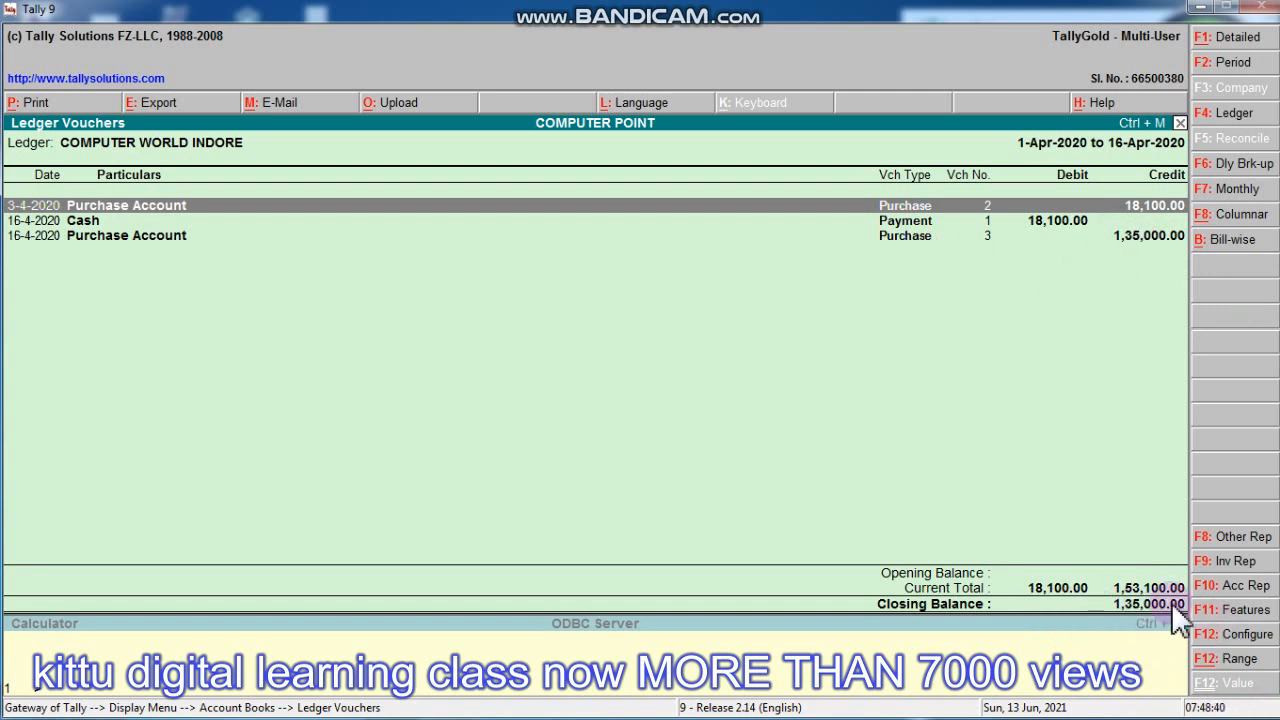
key("Escape")
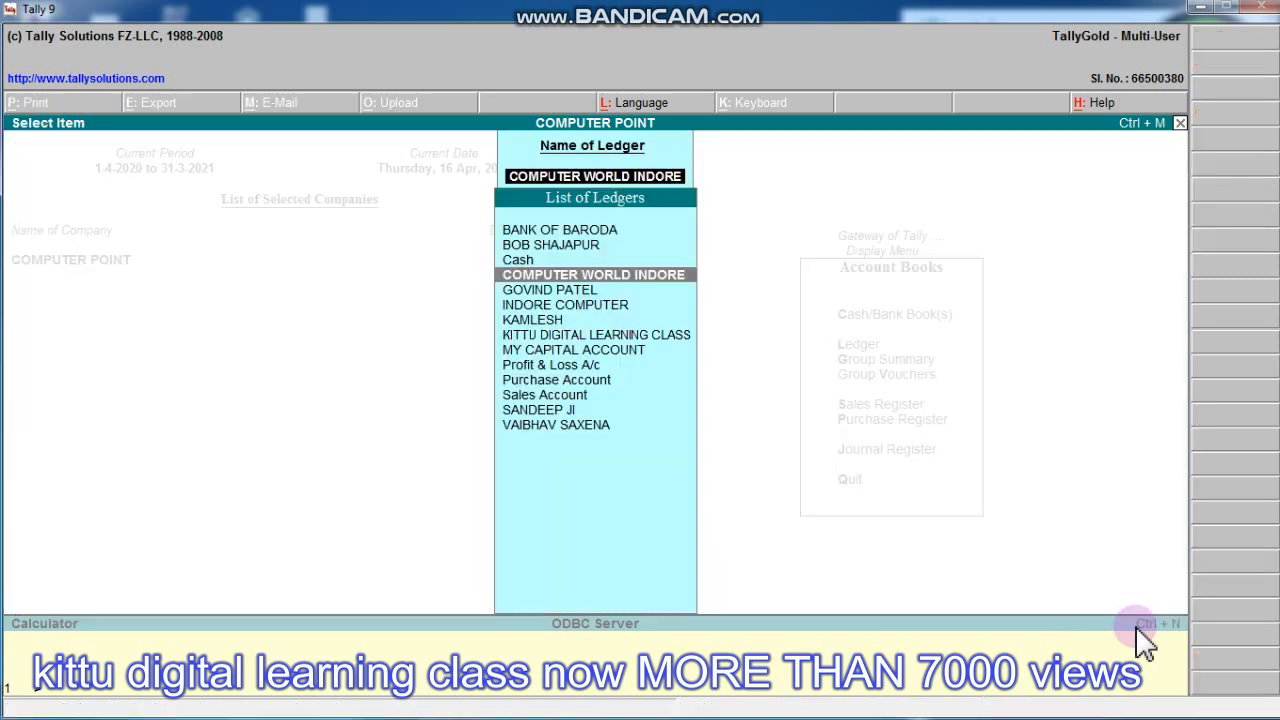
key("Escape")
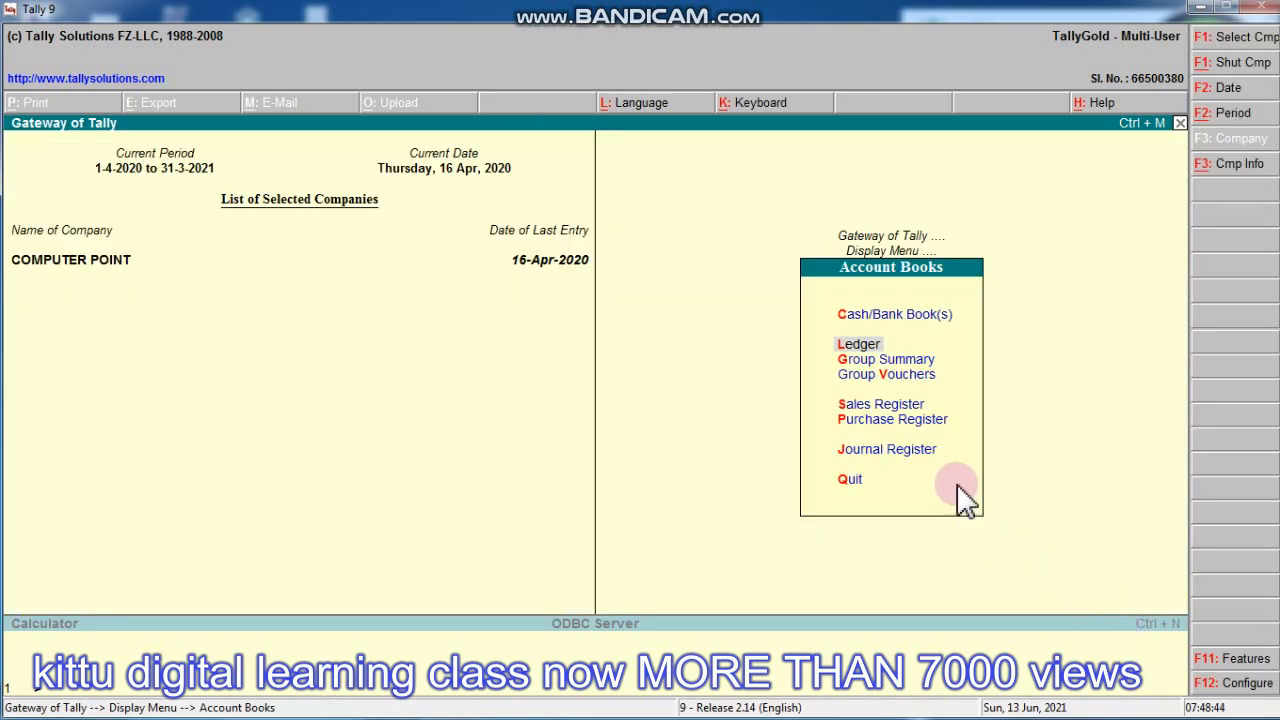
key("Escape")
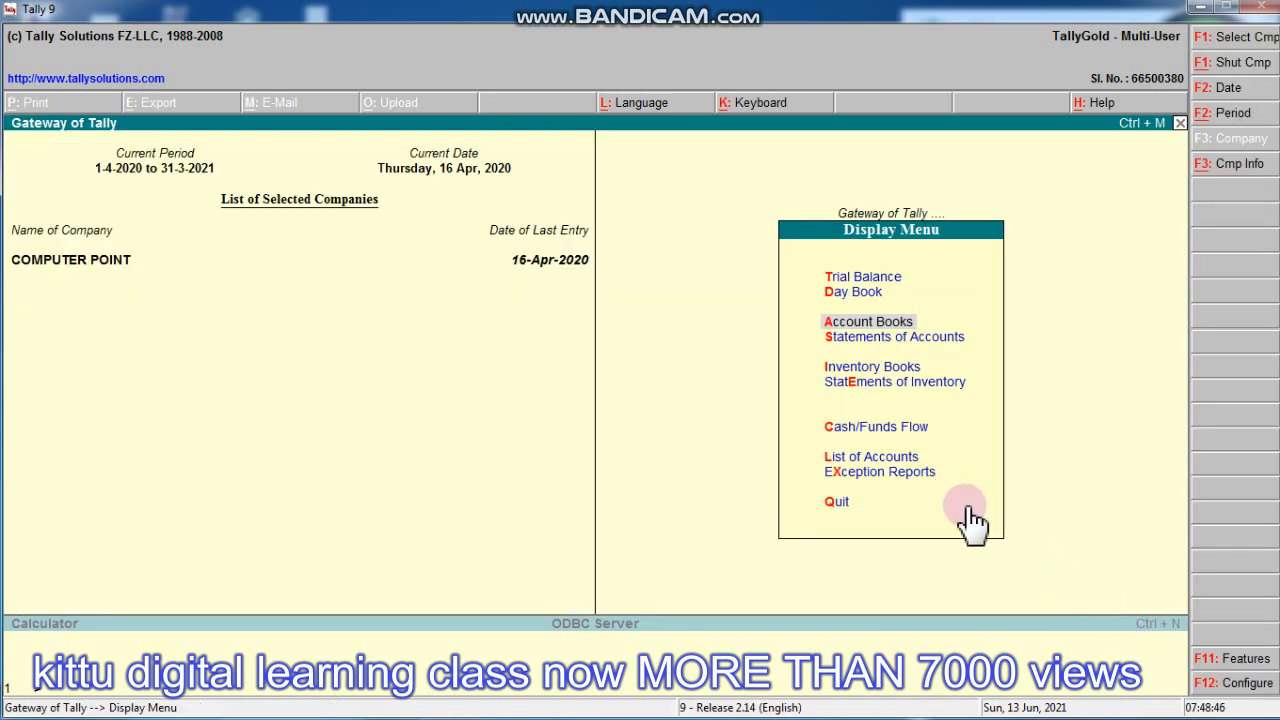
key("Escape")
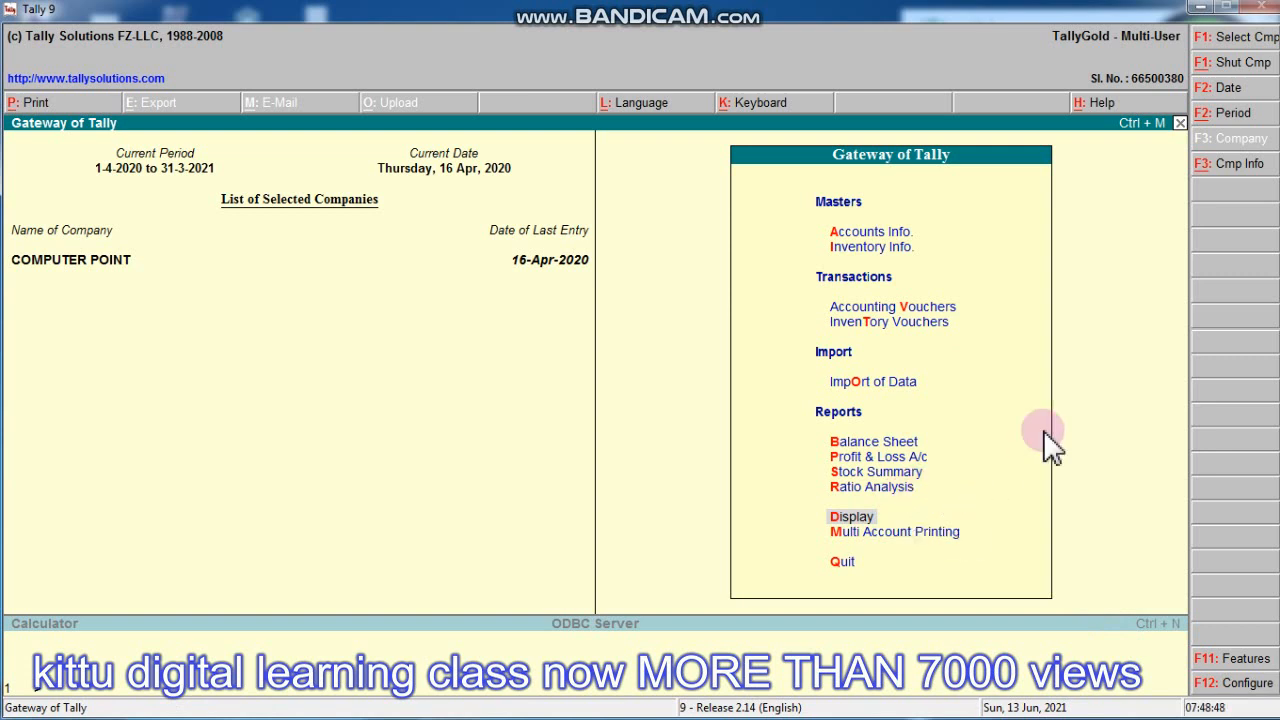
- Open a blank Payment voucher in Accounting Vouchers
key("v")
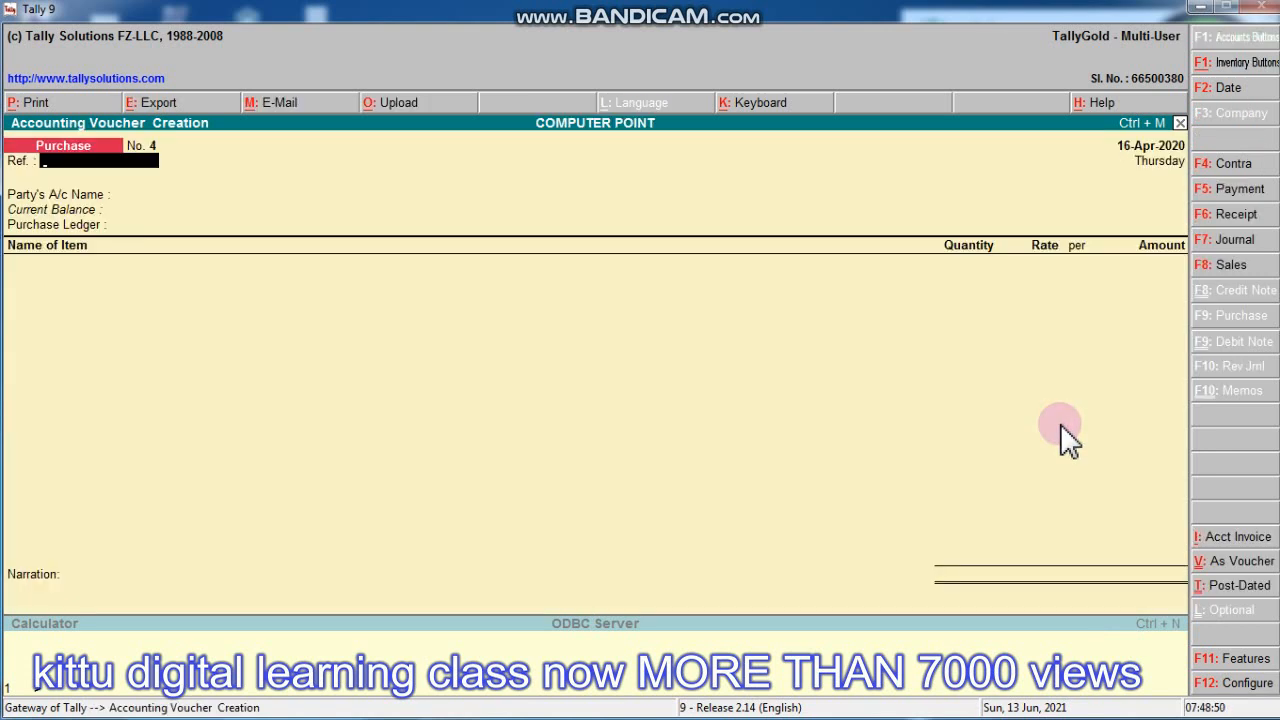
left_click(1244, 196)
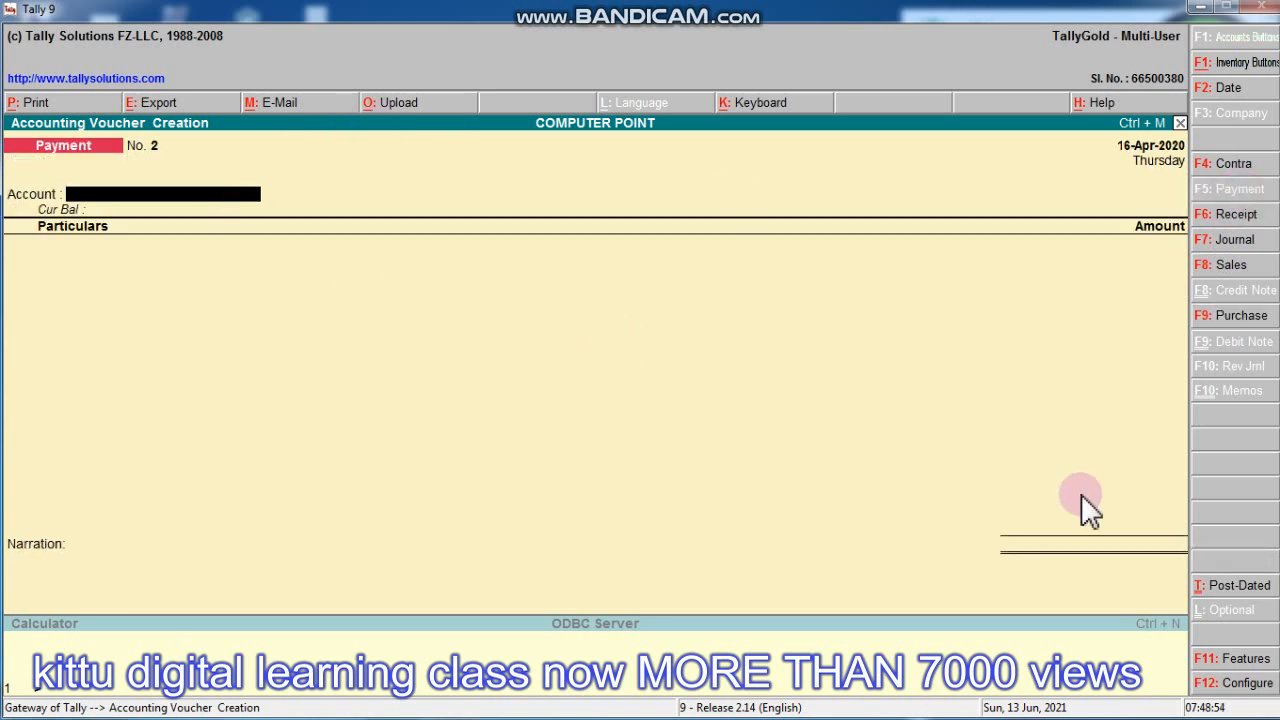
type("Cash")
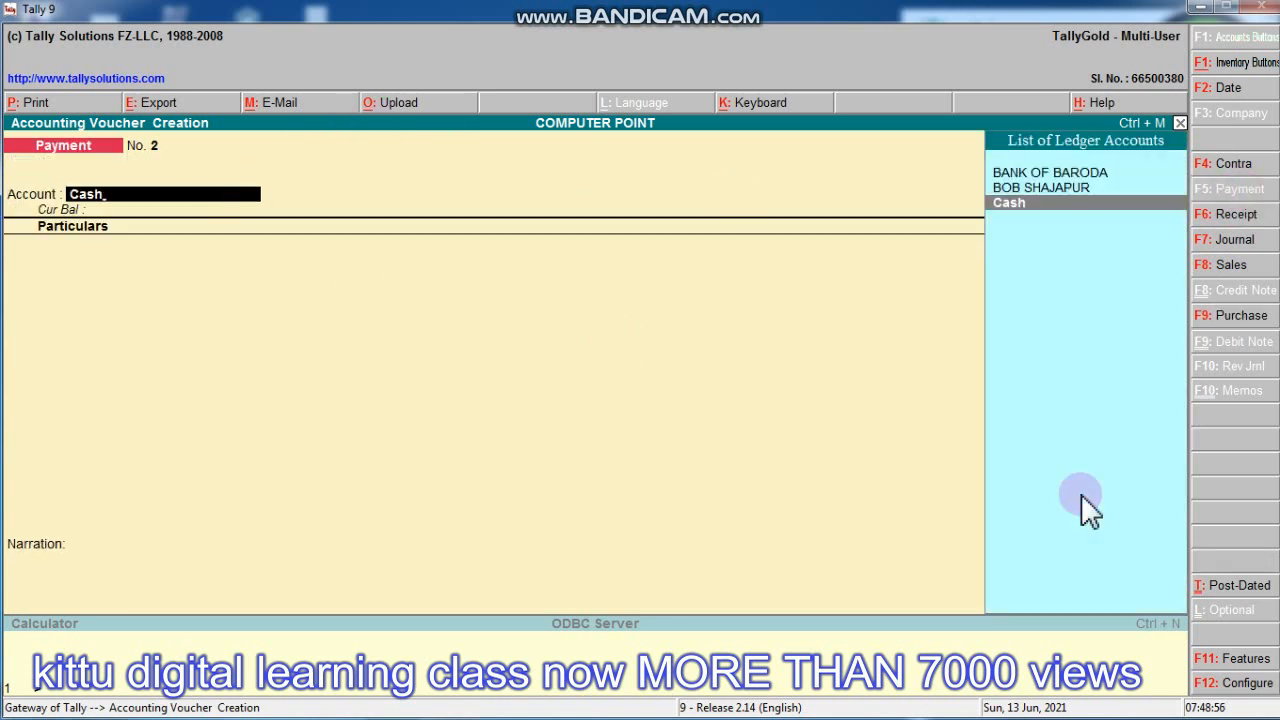
key("BackSpace")
key("BackSpace")
key("BackSpace")
key("BackSpace")
key("BackSpace")
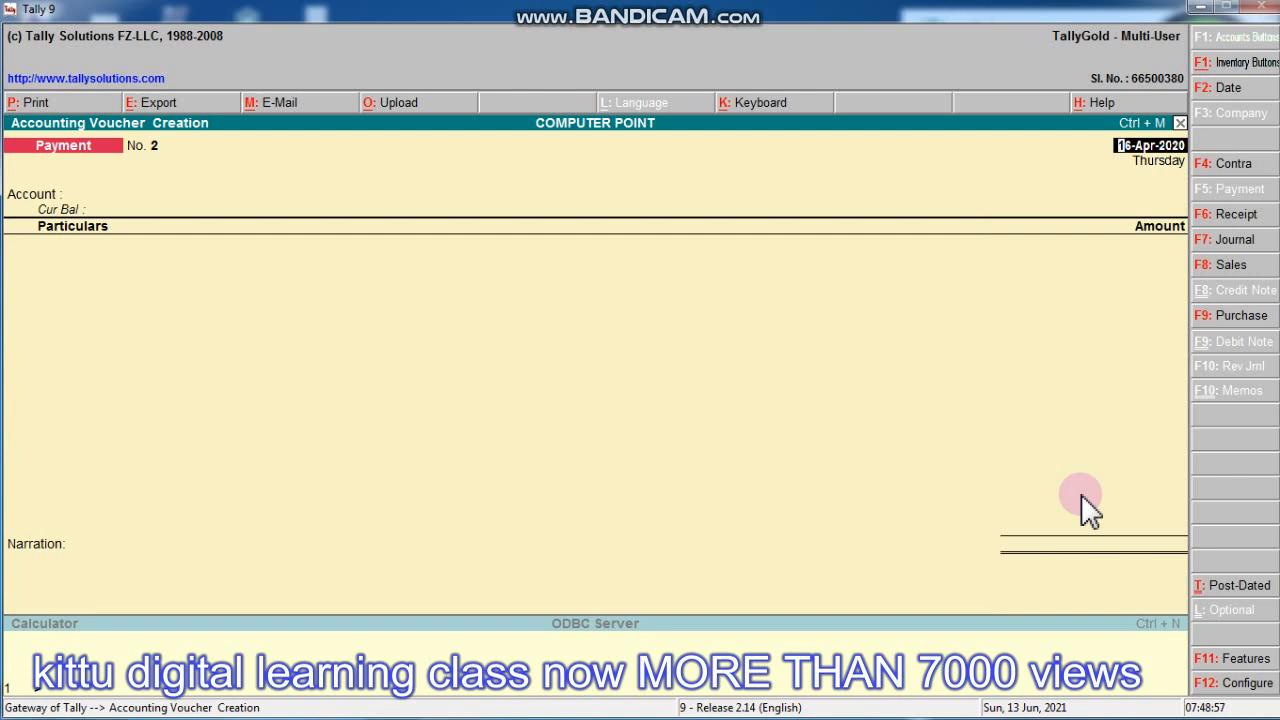
type("ban")
key("Escape")
key("Escape")
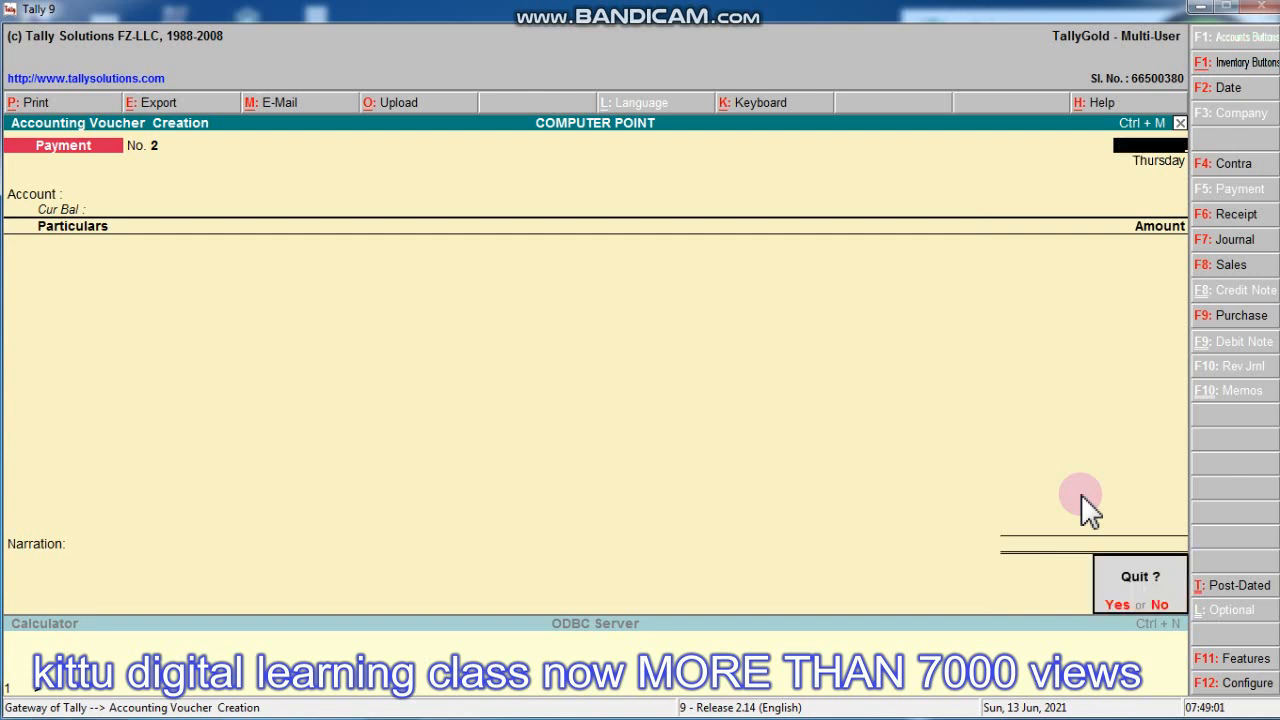
key("y")
- Choose BANK OF BARODA as the paying account and COMPUTER WORLD INDORE as the ledger being paid in the Payment voucher
key("Return")
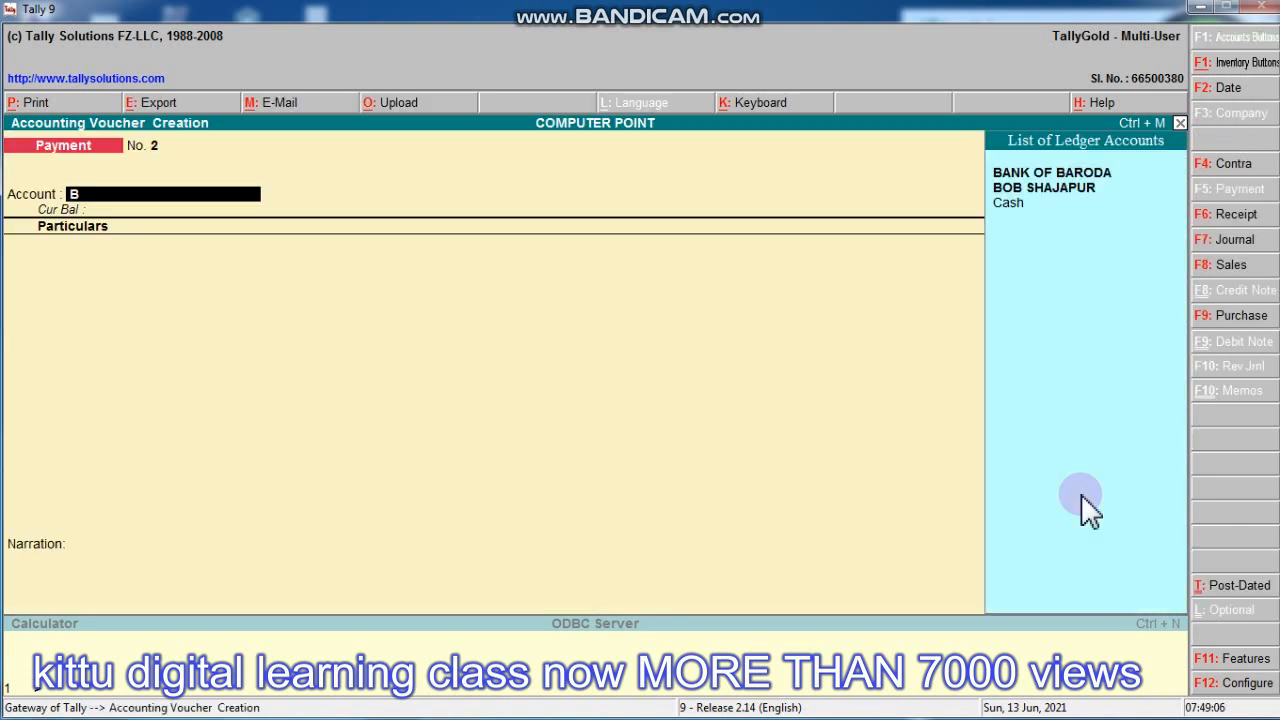
type("B")
key("Return")
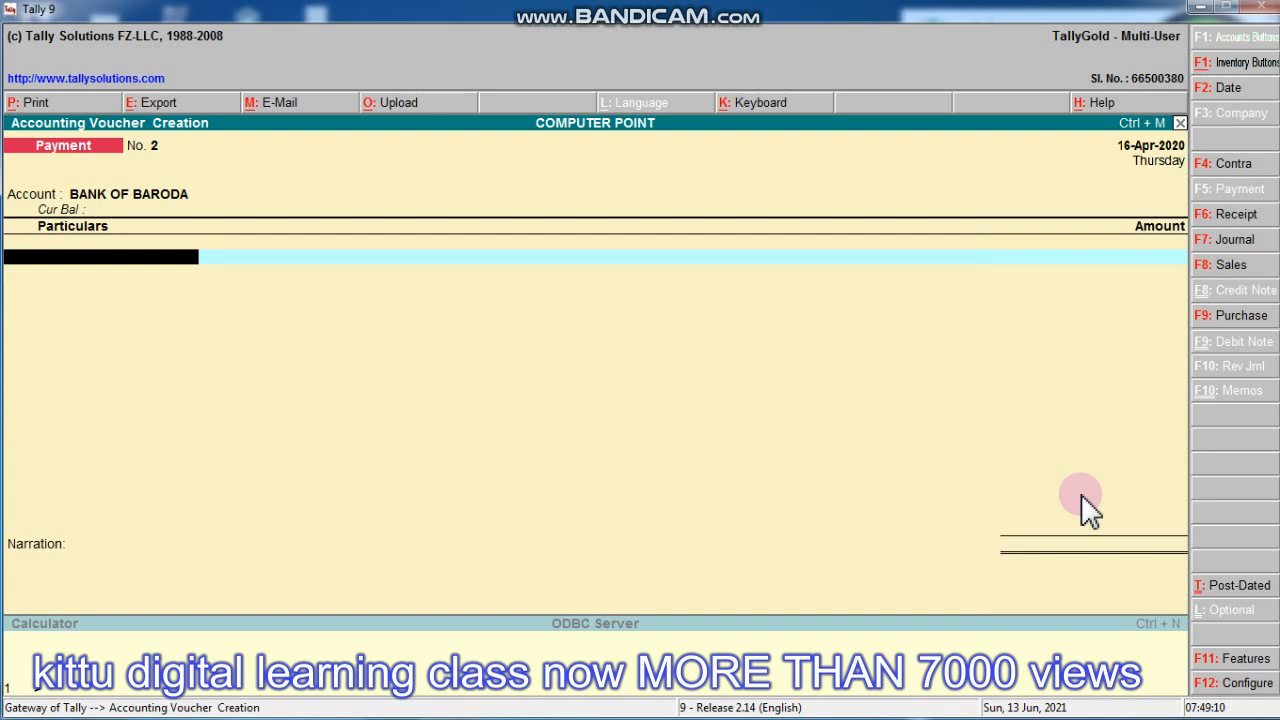
type("Com")
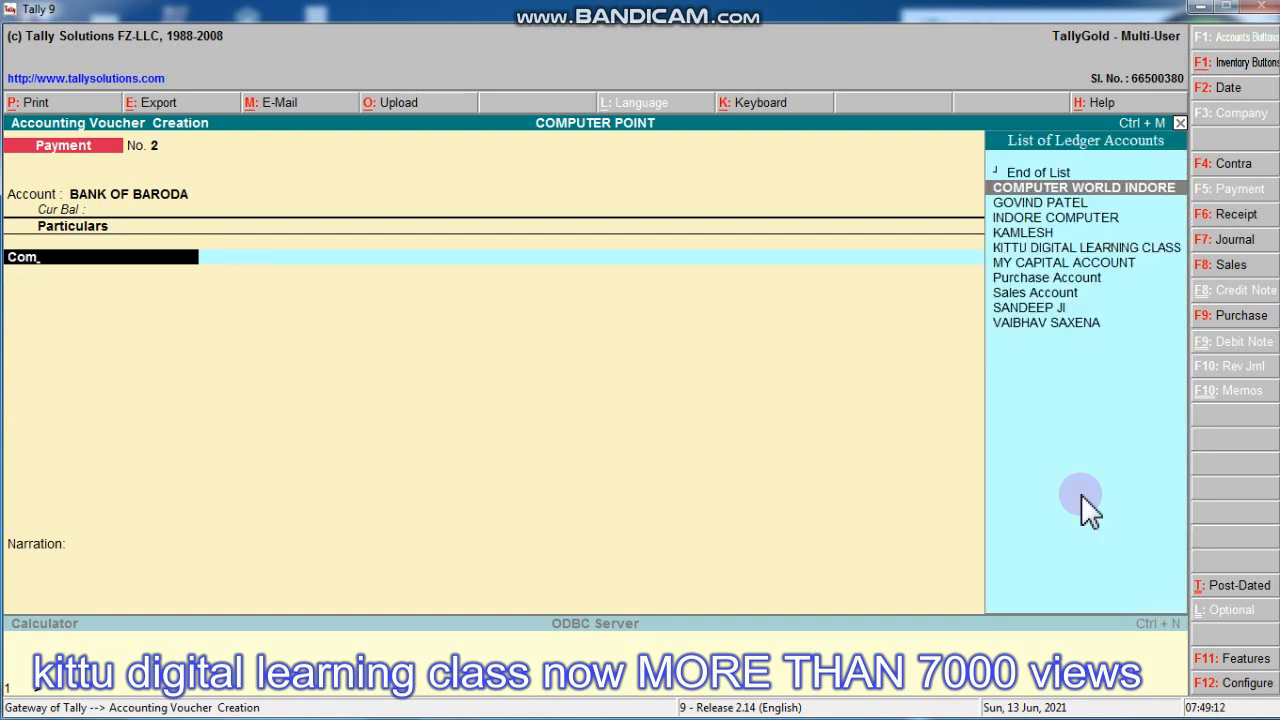
key("Return")
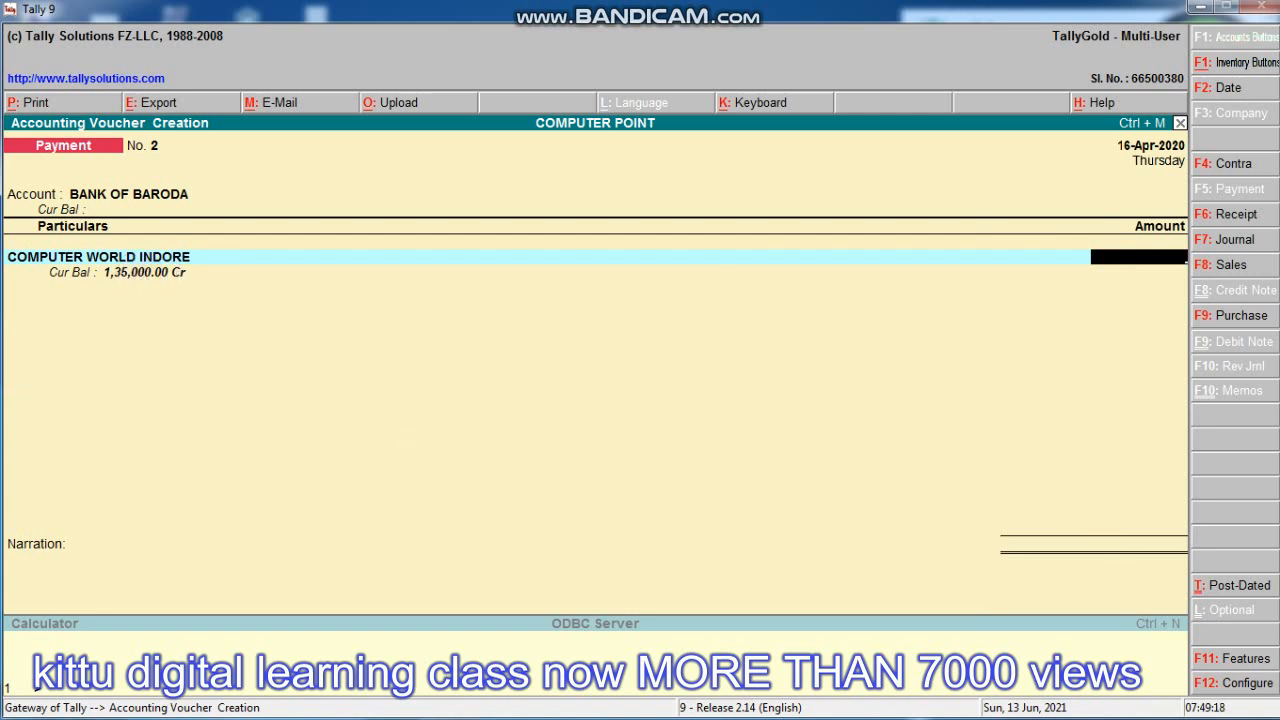
- Enter 50,000 as the amount paid to COMPUTER WORLD INDORE and allocate it as On Account in the bill-wise details
type("50,000")
key("Return")
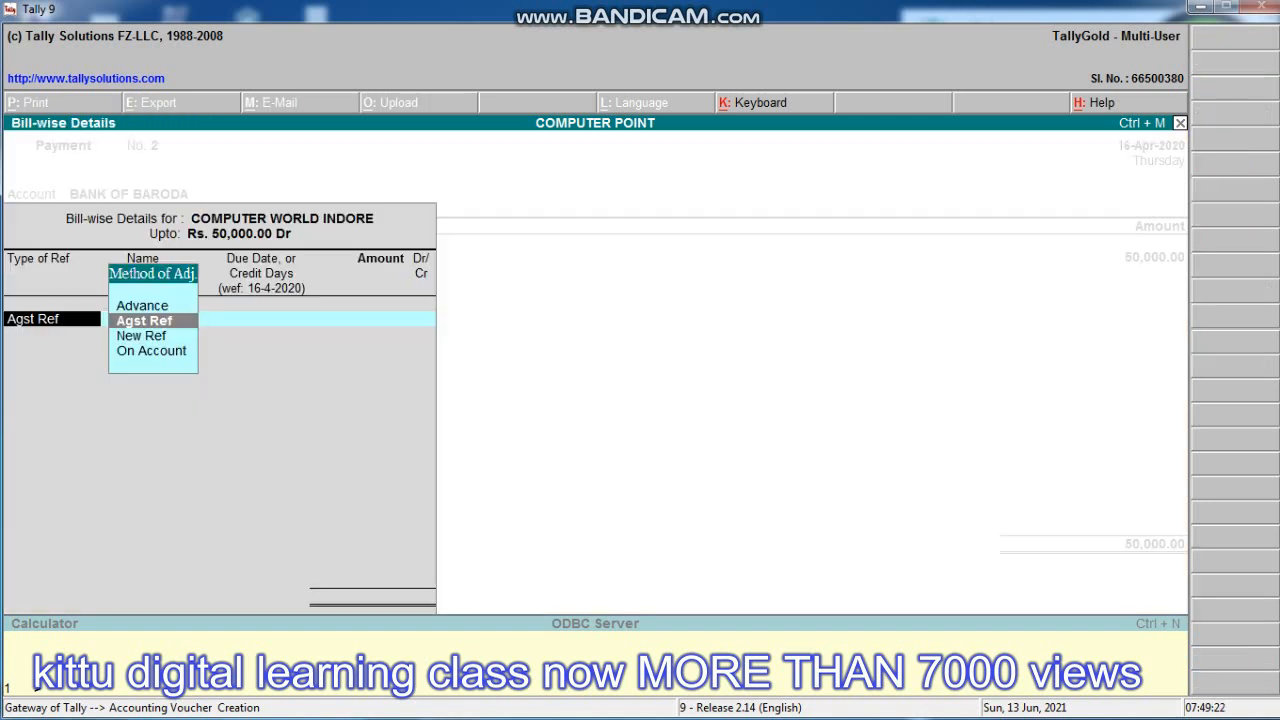
key("Down")
key("Down")
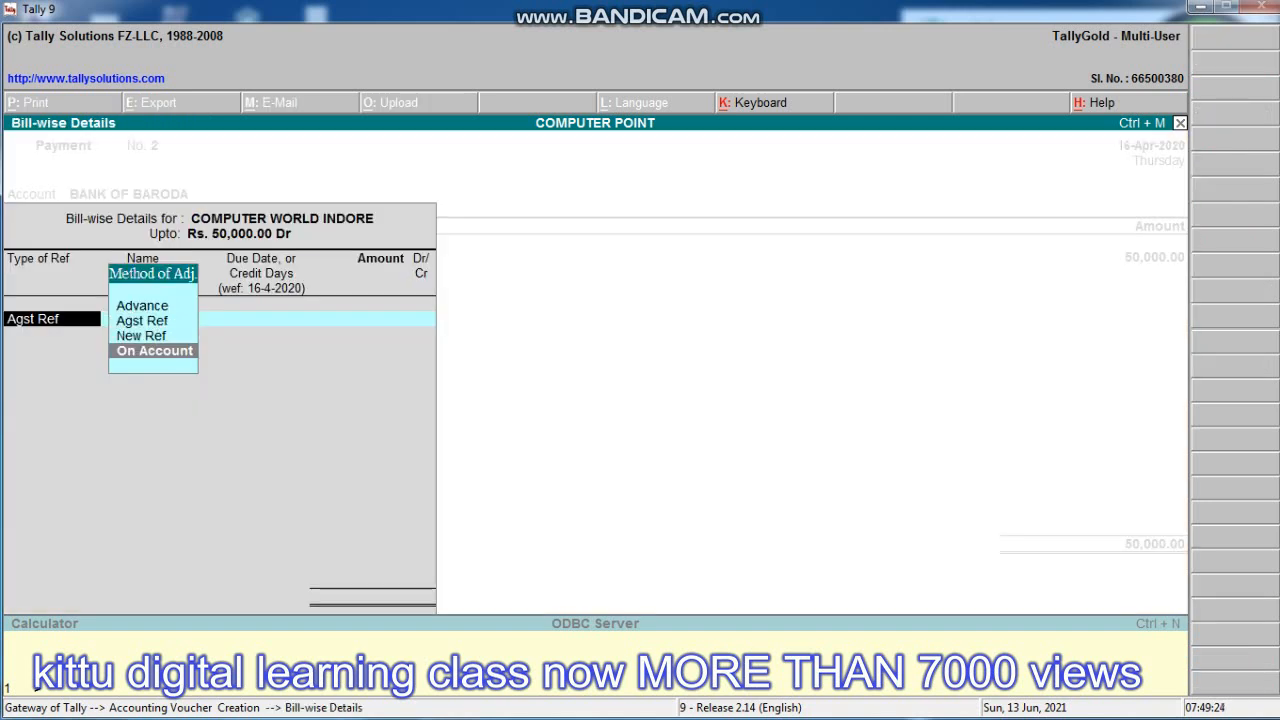
key("Return")
key("Return")
key("Return")
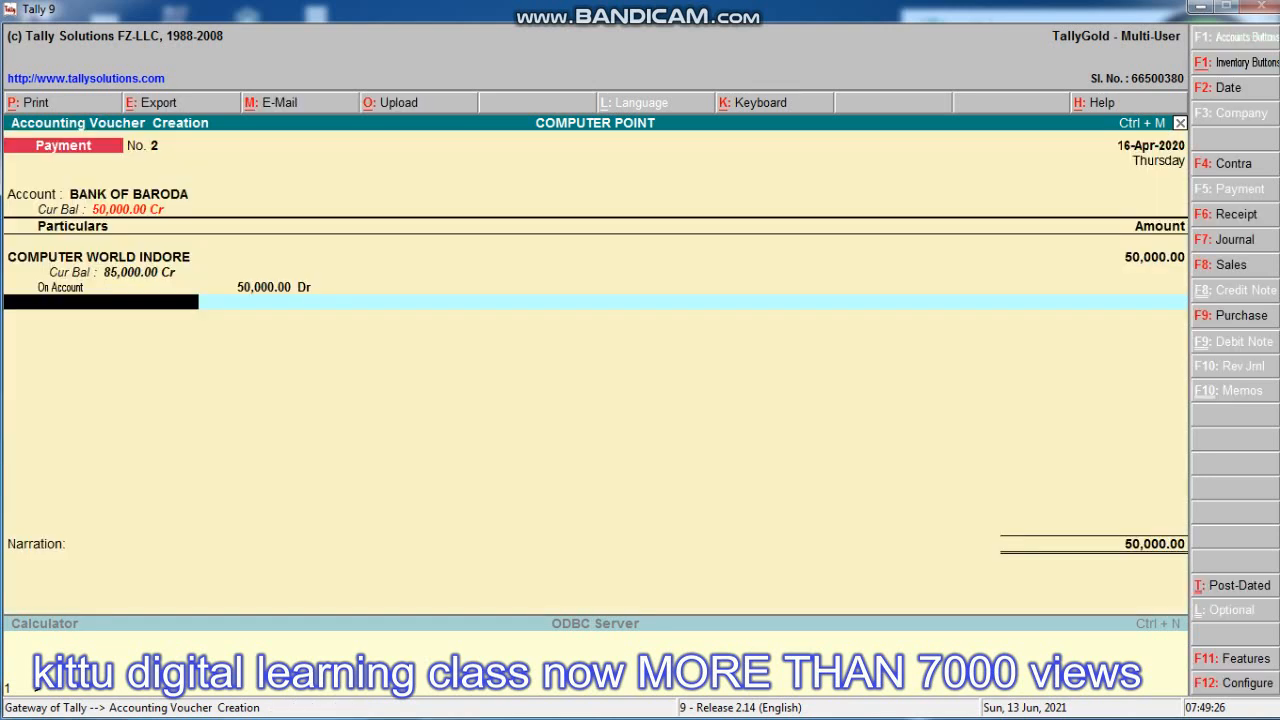
- Enter cheque number 012120 in the narration, accept the Payment voucher and return to the Gateway of Tally
key("Return")
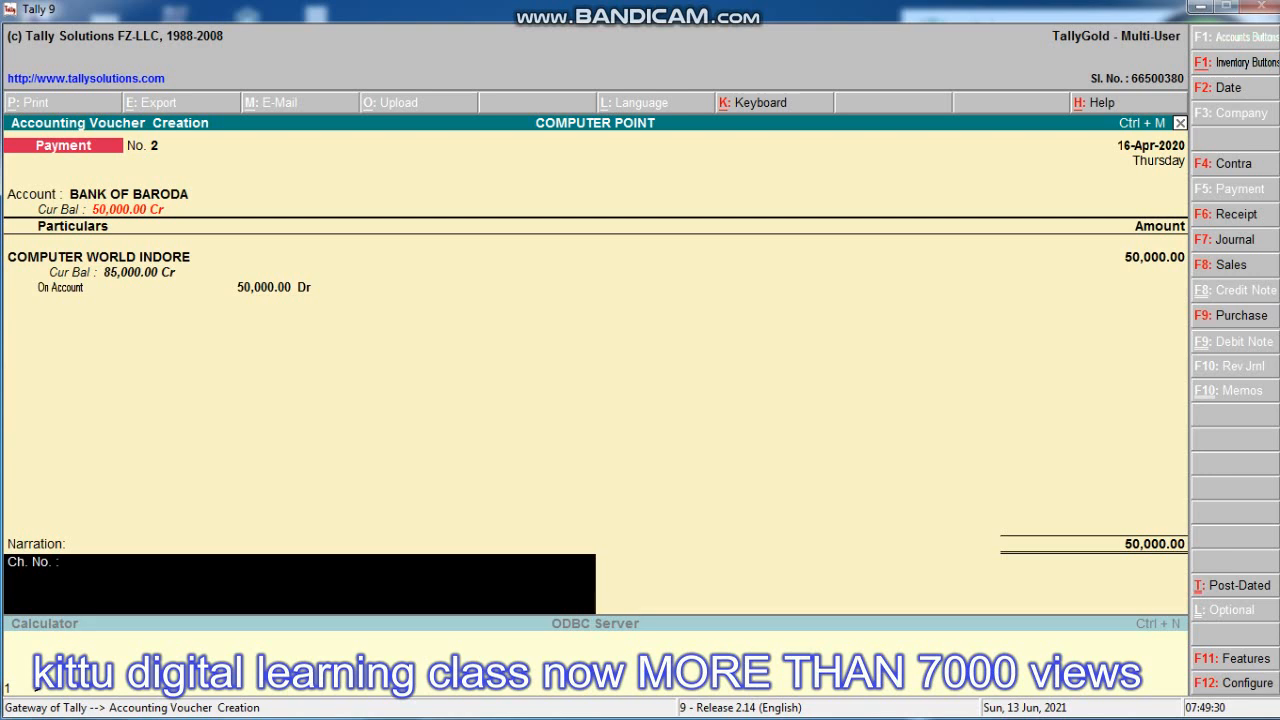
type("012120")
key("Return")
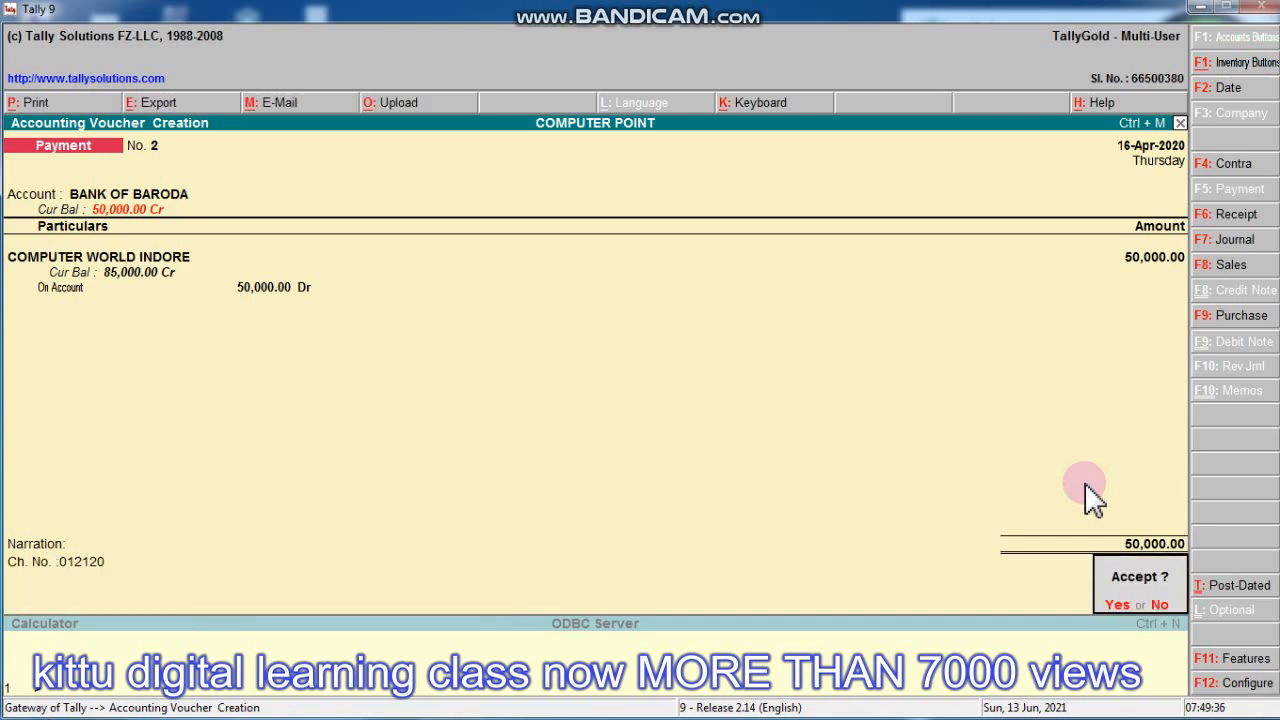
key("Return")
key("Escape")
key("Return")
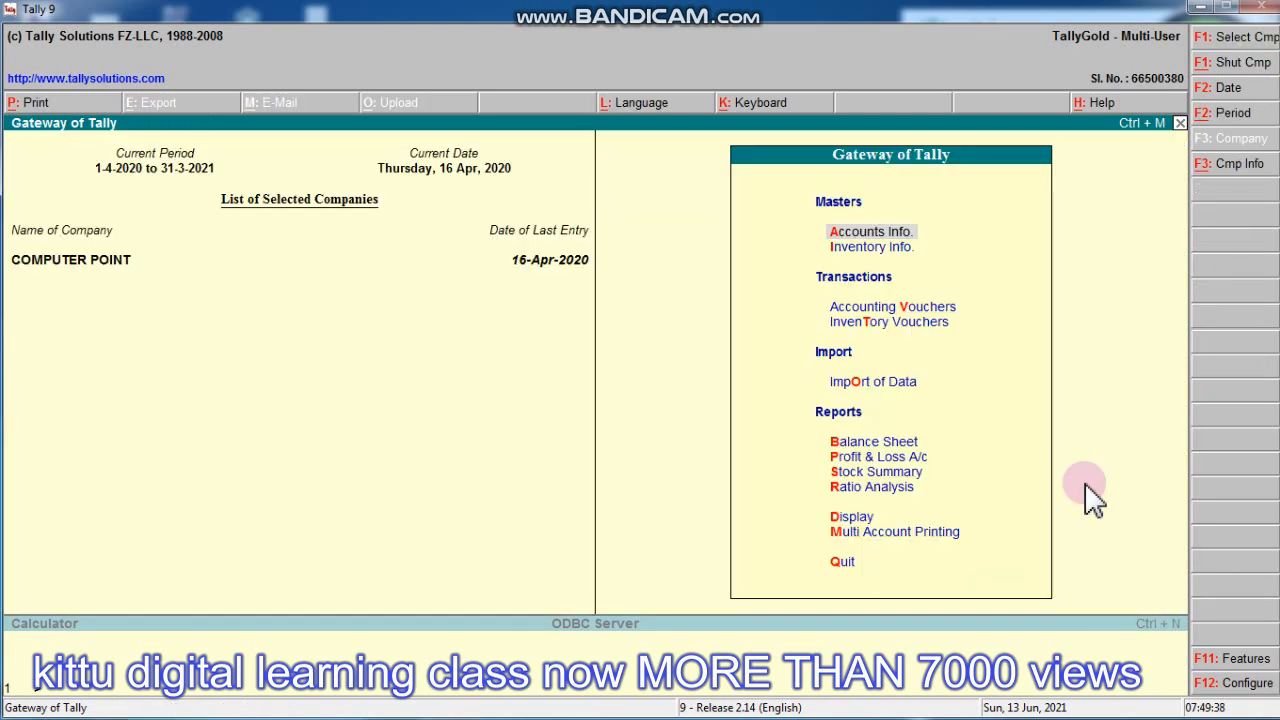
- Examine the vouchers and closing balance of the COMPUTER WORLD INDORE ledger in Account Books
key("d")
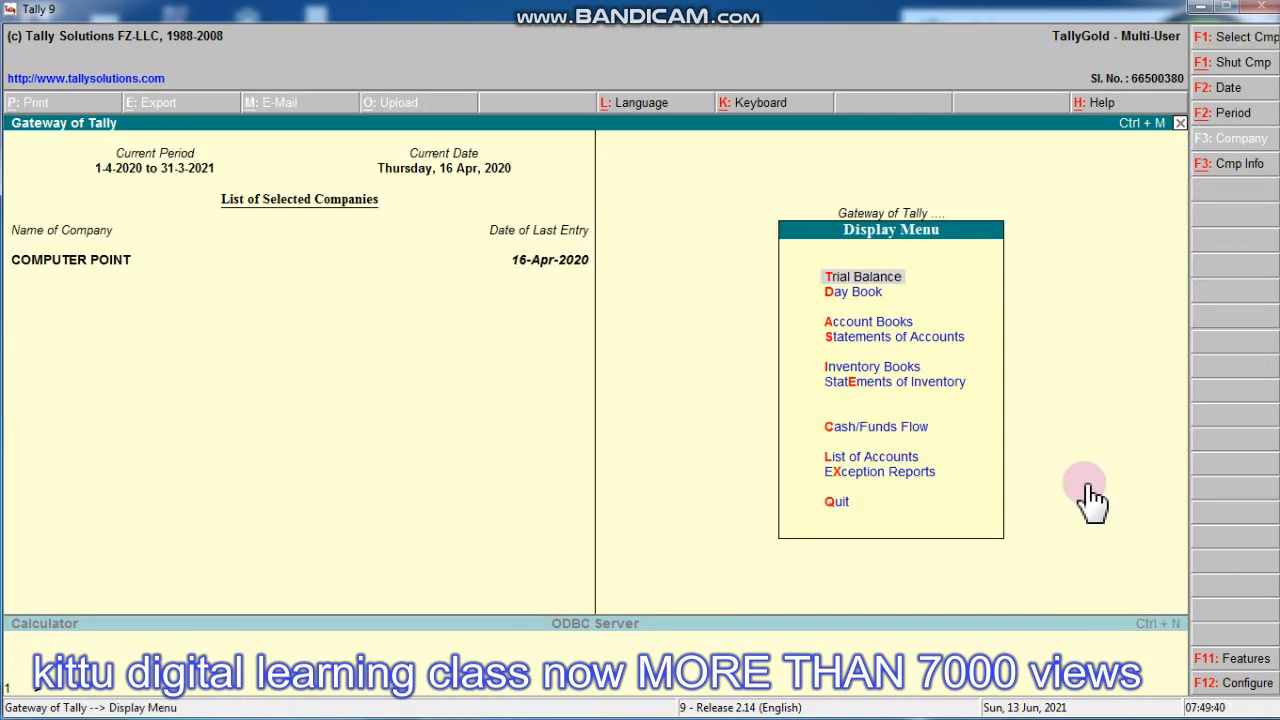
key("a")
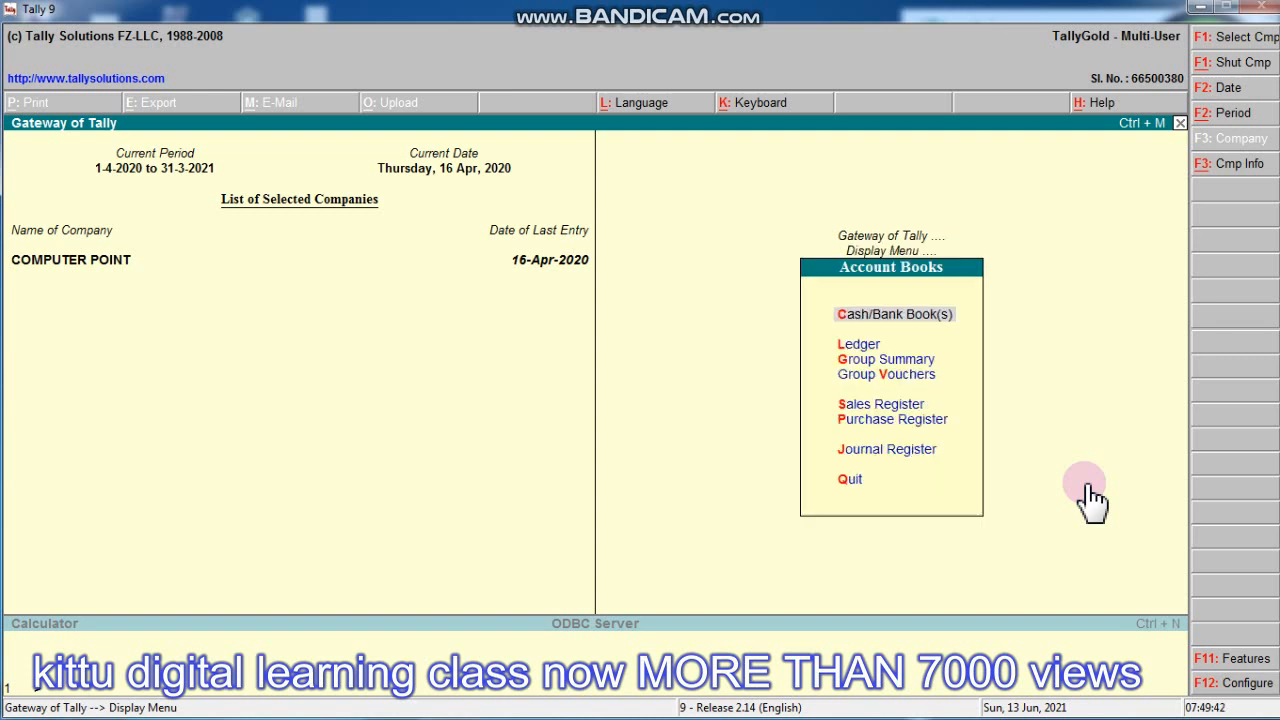
key("l")
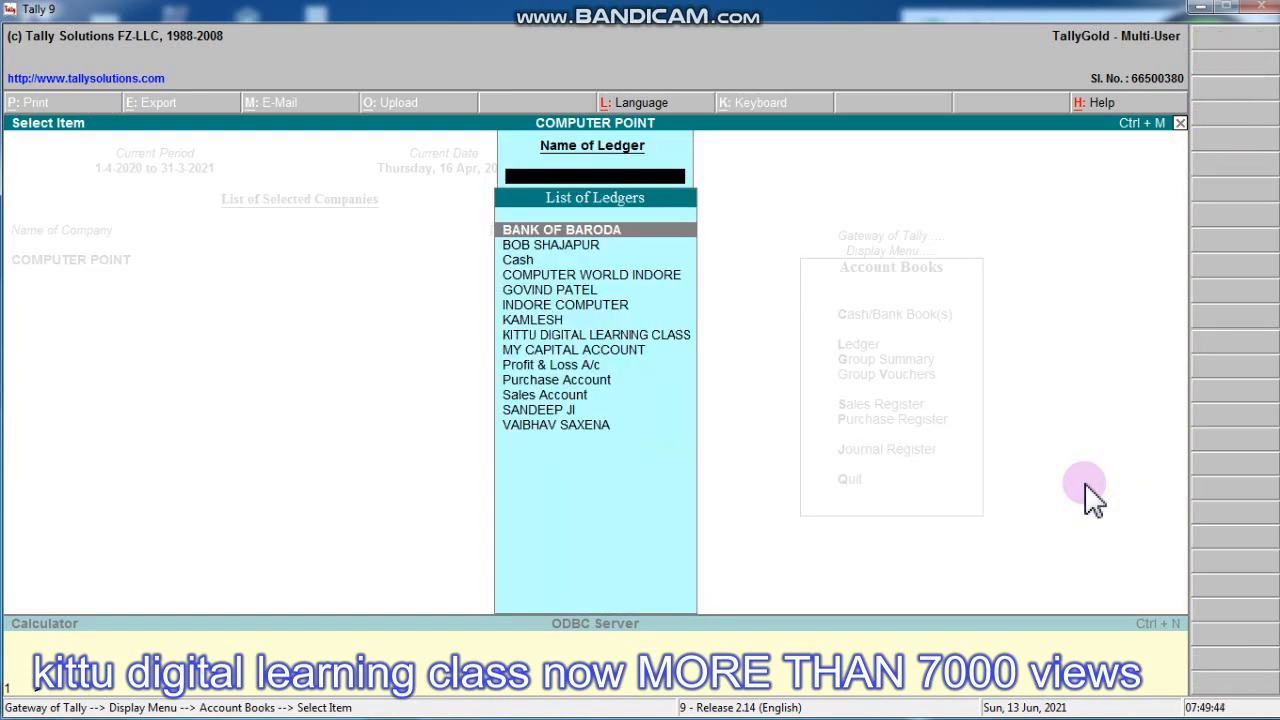
key("Down")
key("Down")
key("Down")
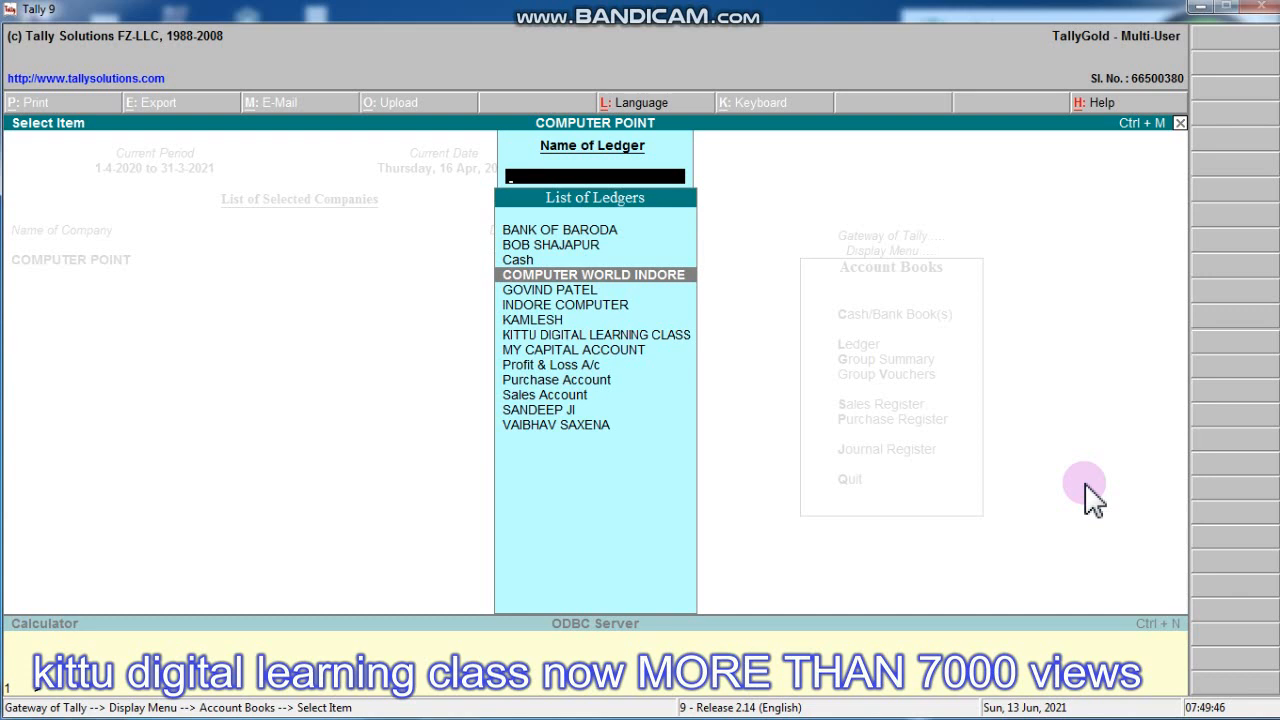
key("Return")
key("Down")
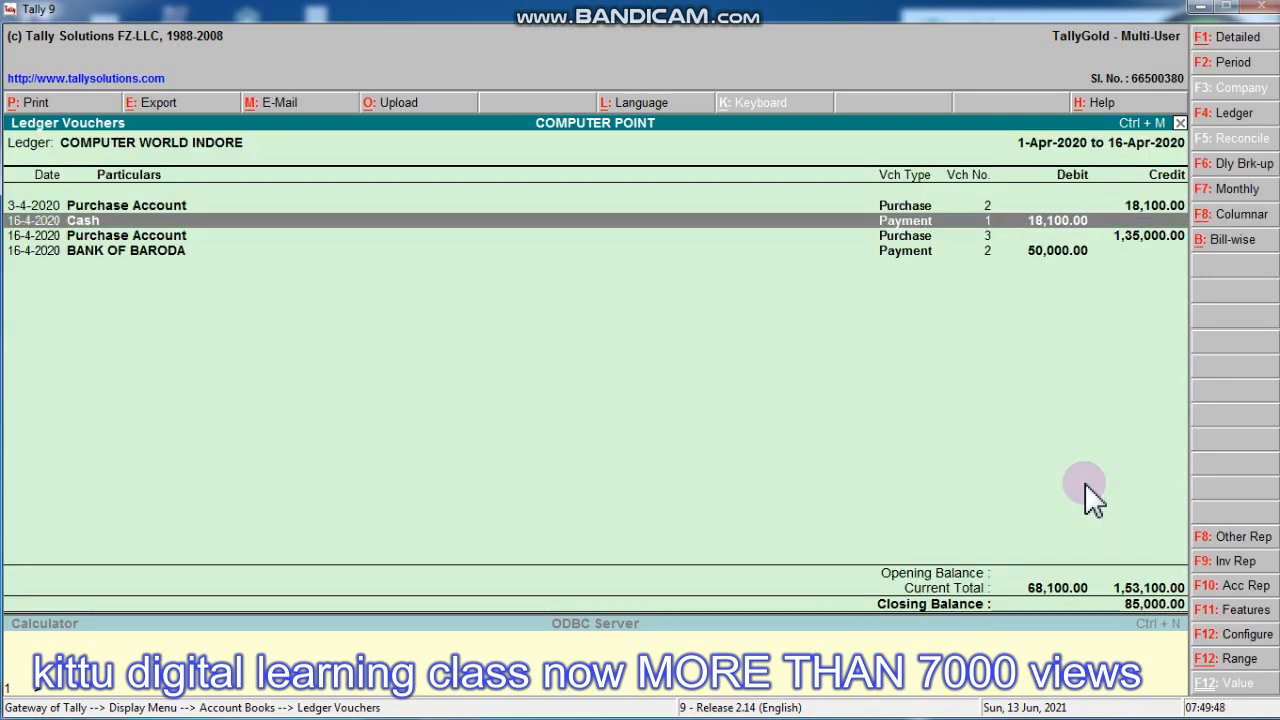
key("Down")
key("Down")
key("Up")
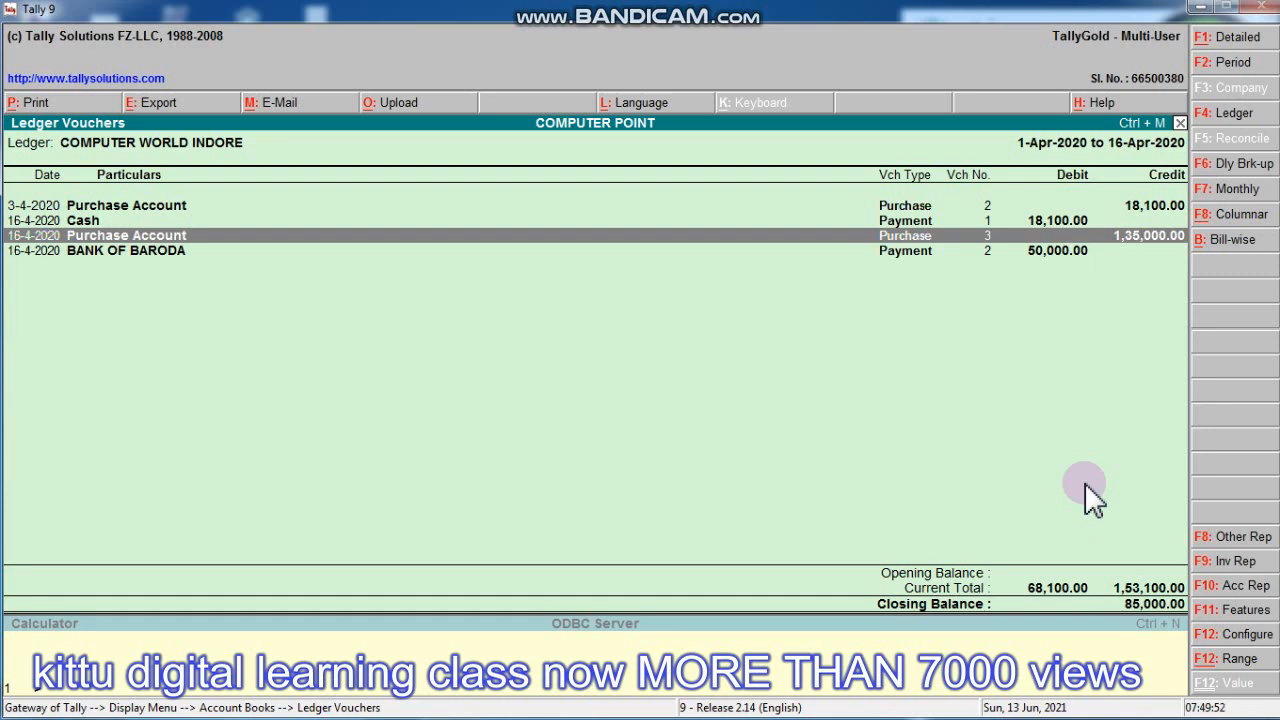
- Open the BANK OF BARODA payment from the ledger for alteration and set its date to 30/4/2020
key("Down")
key("Return")
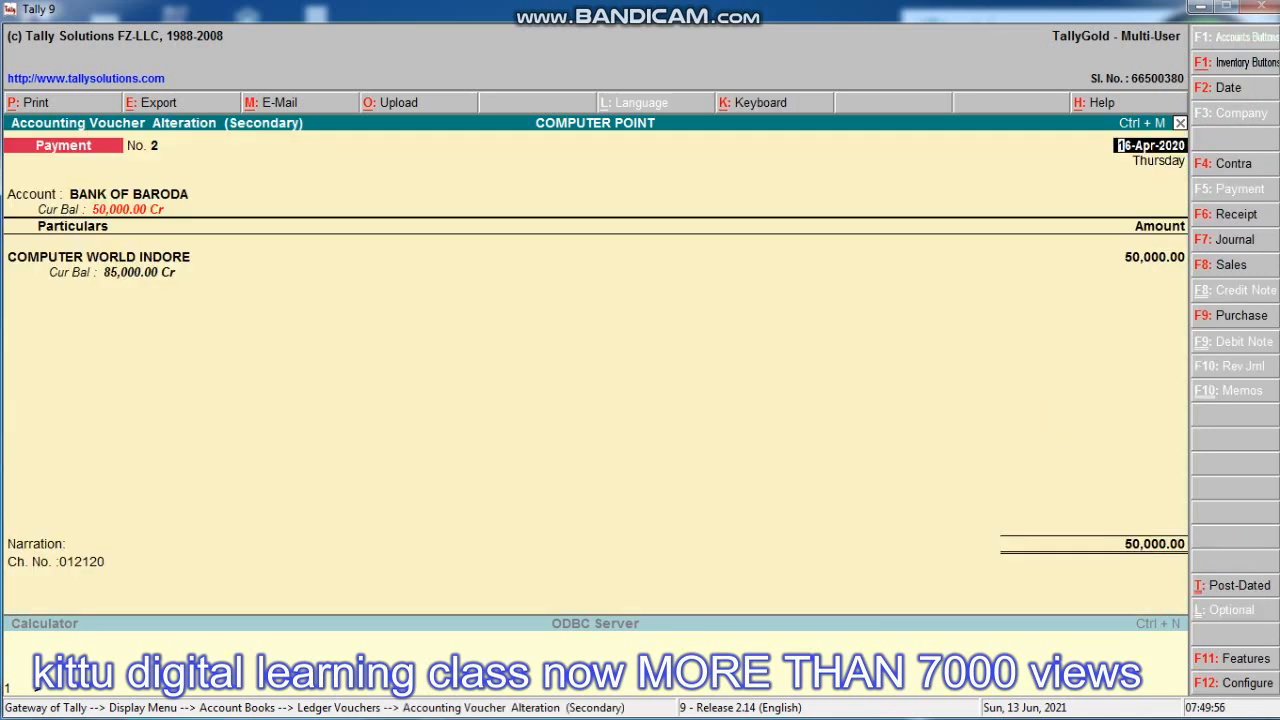
type("30/01")
key("BackSpace")
type("4/")
type("2020")
key("Return")
- Allocate the 50,000 payment to COMPUTER WORLD INDORE as On Account again and accept the altered voucher
key("Return")
key("Return")
key("Return")
key("Return")
key("Return")
key("Return")
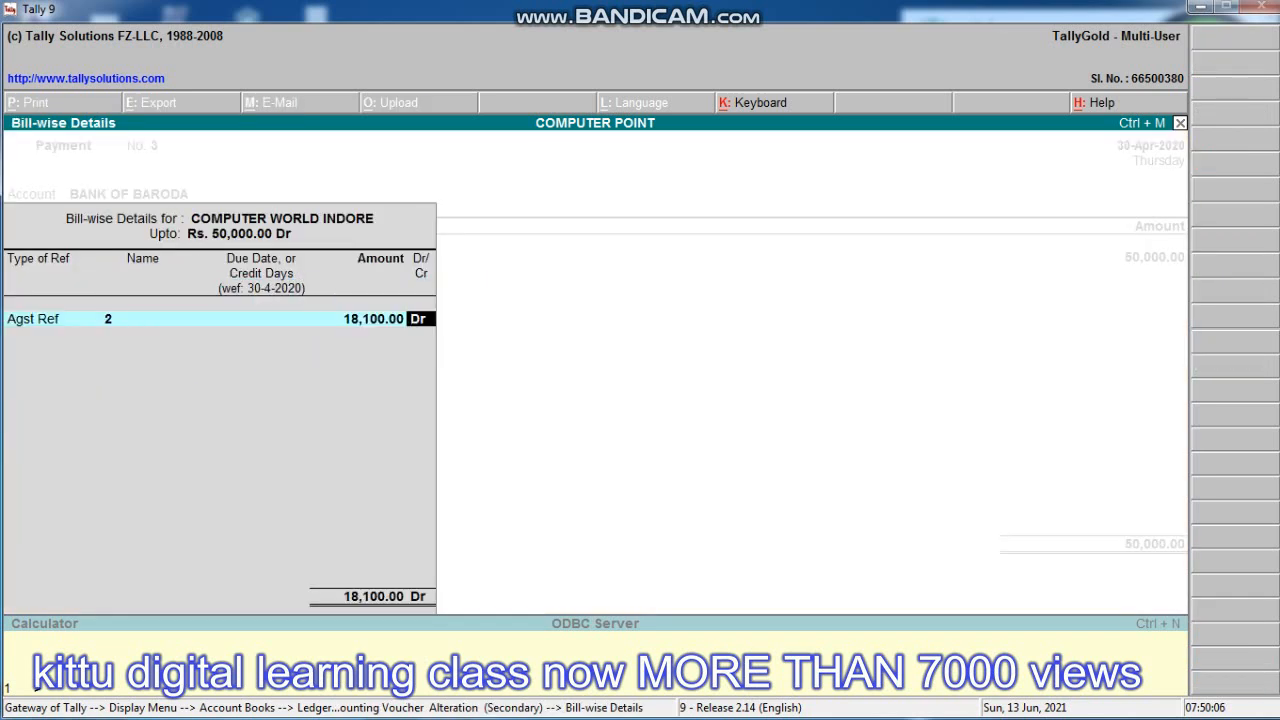
key("BackSpace")
key("BackSpace")
key("BackSpace")
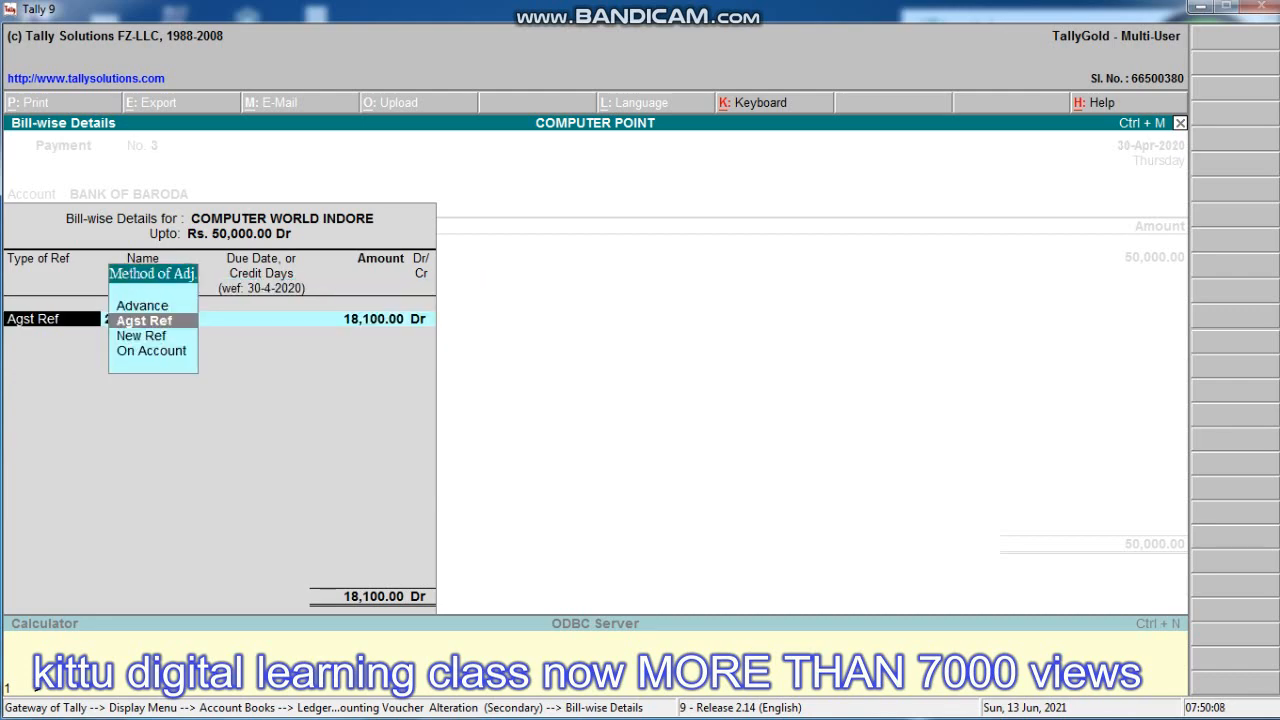
key("Down")
key("Down")
key("Return")
key("Return")
key("Return")
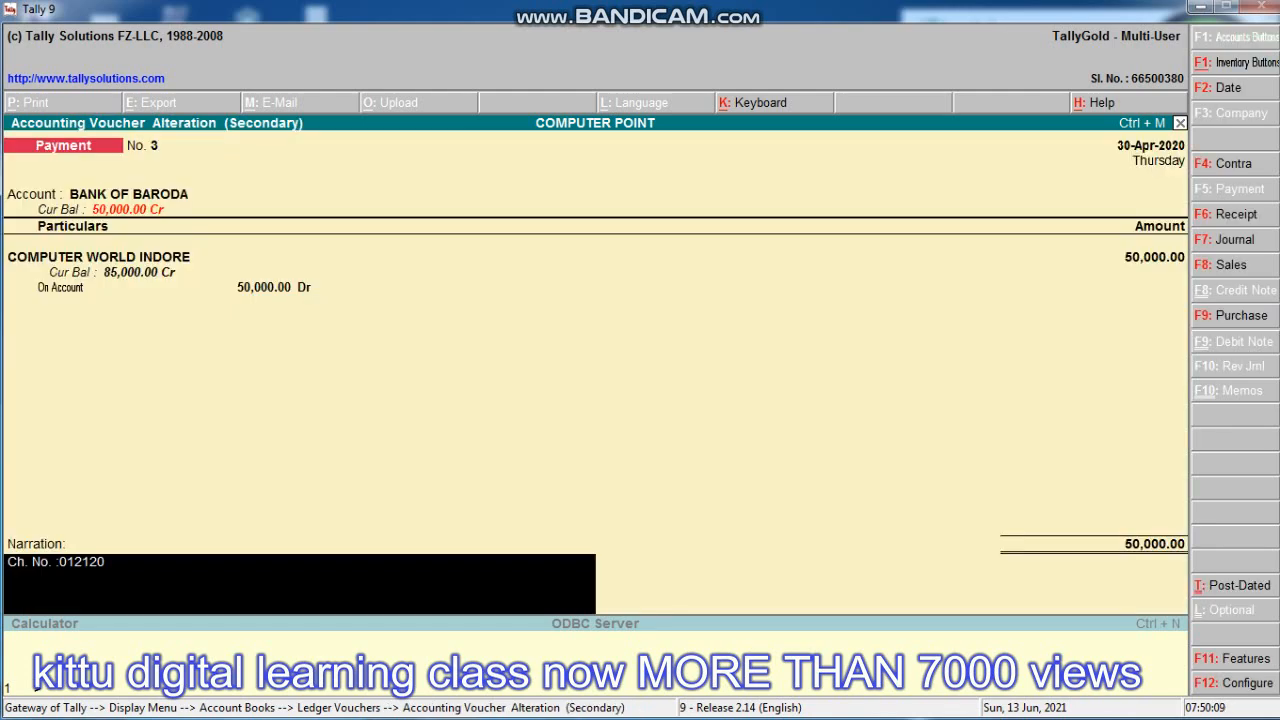
key("Return")
key("Return")
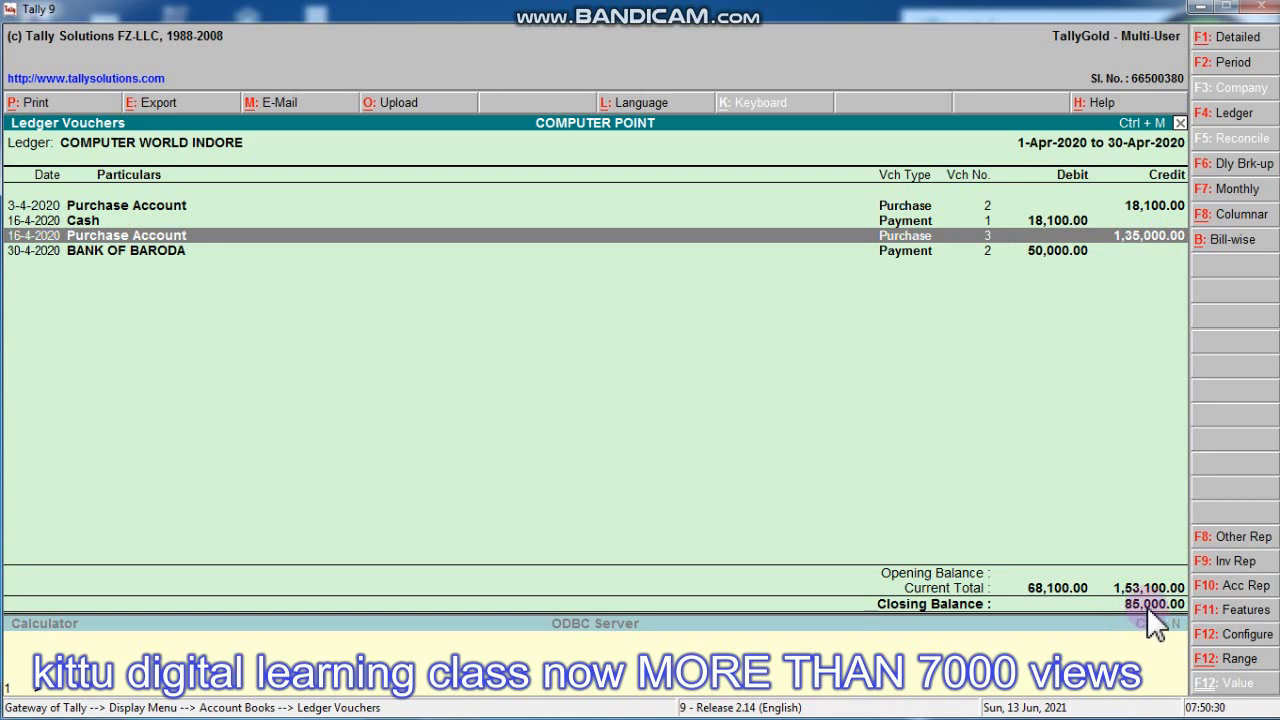
- Leave the COMPUTER WORLD INDORE ledger and return to the Gateway of Tally
key("Escape")
key("Escape")
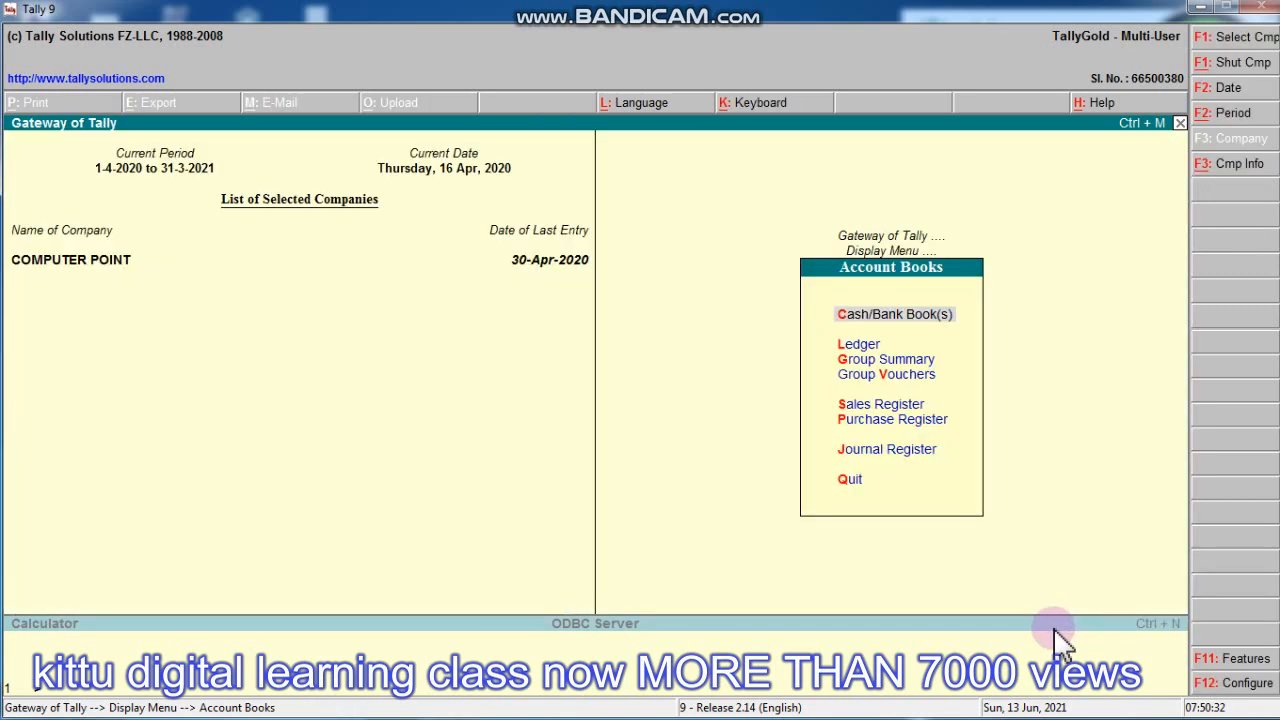
key("Escape")
key("Escape")
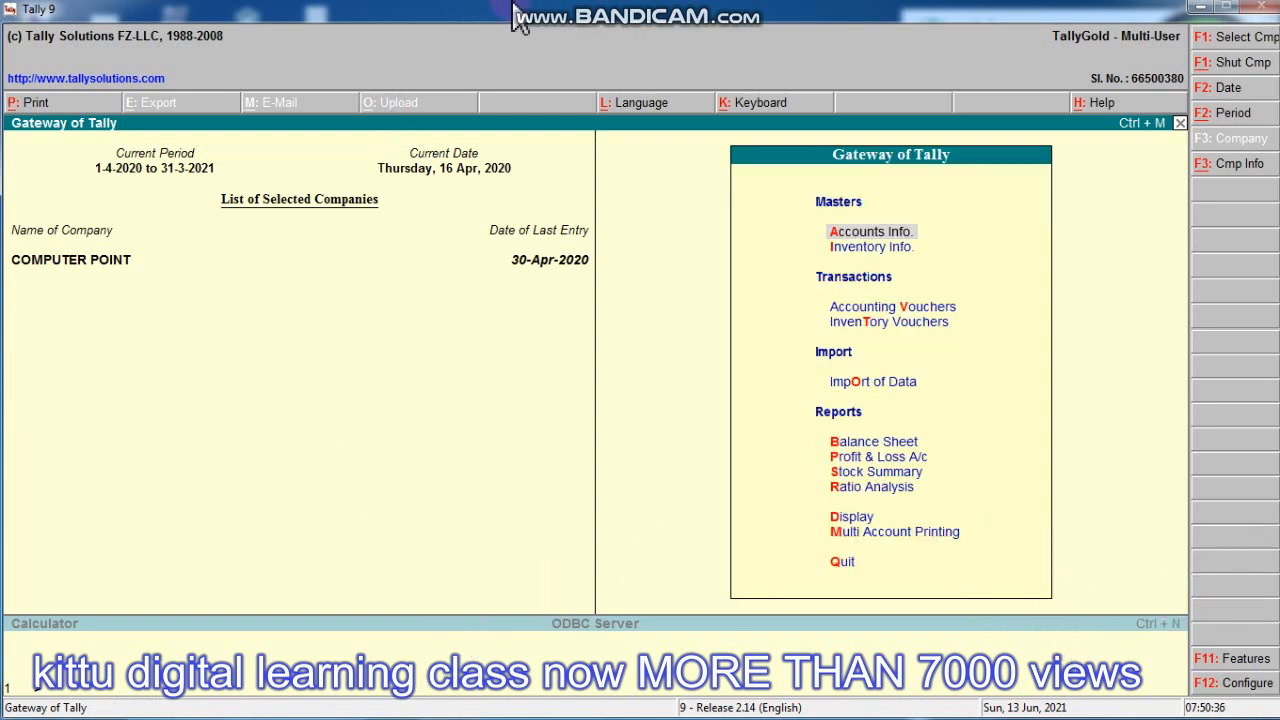
mouse_move(562, 20)
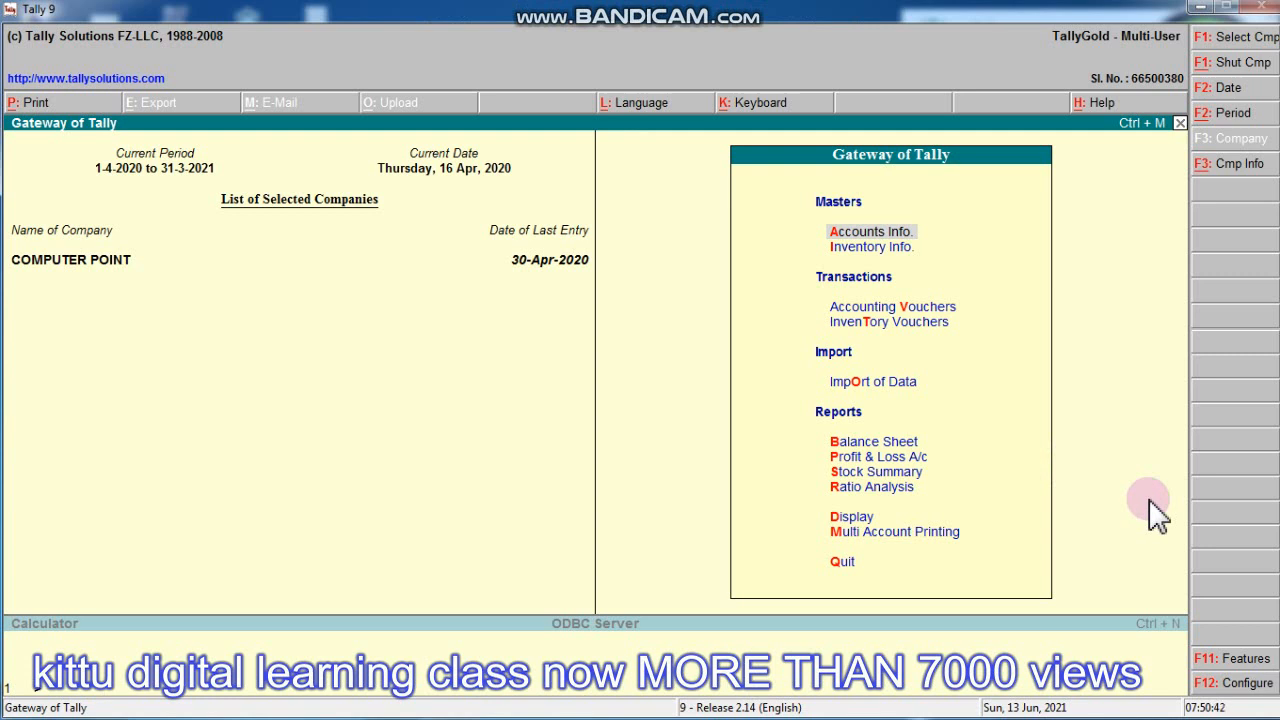
- Open a Sales voucher in Accounting Vouchers and select KITTU DIGITAL LEARNING CLASS as the party account
key("v")
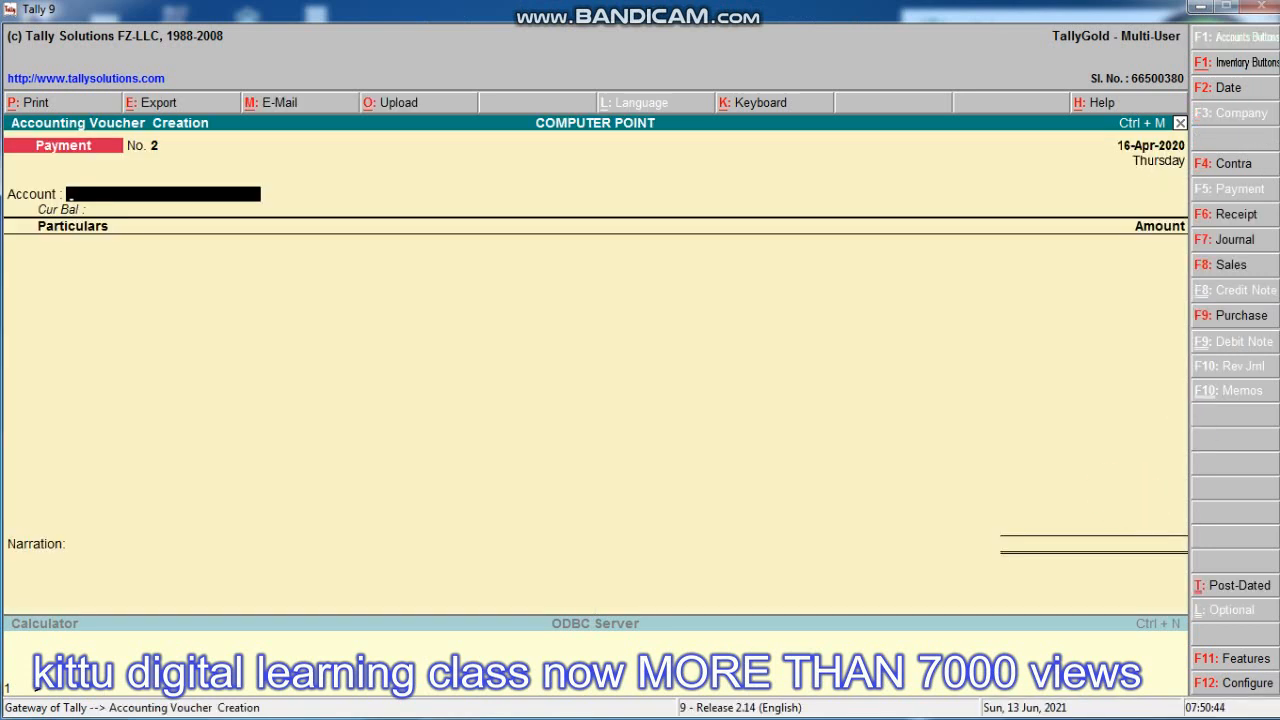
left_click(1250, 266)
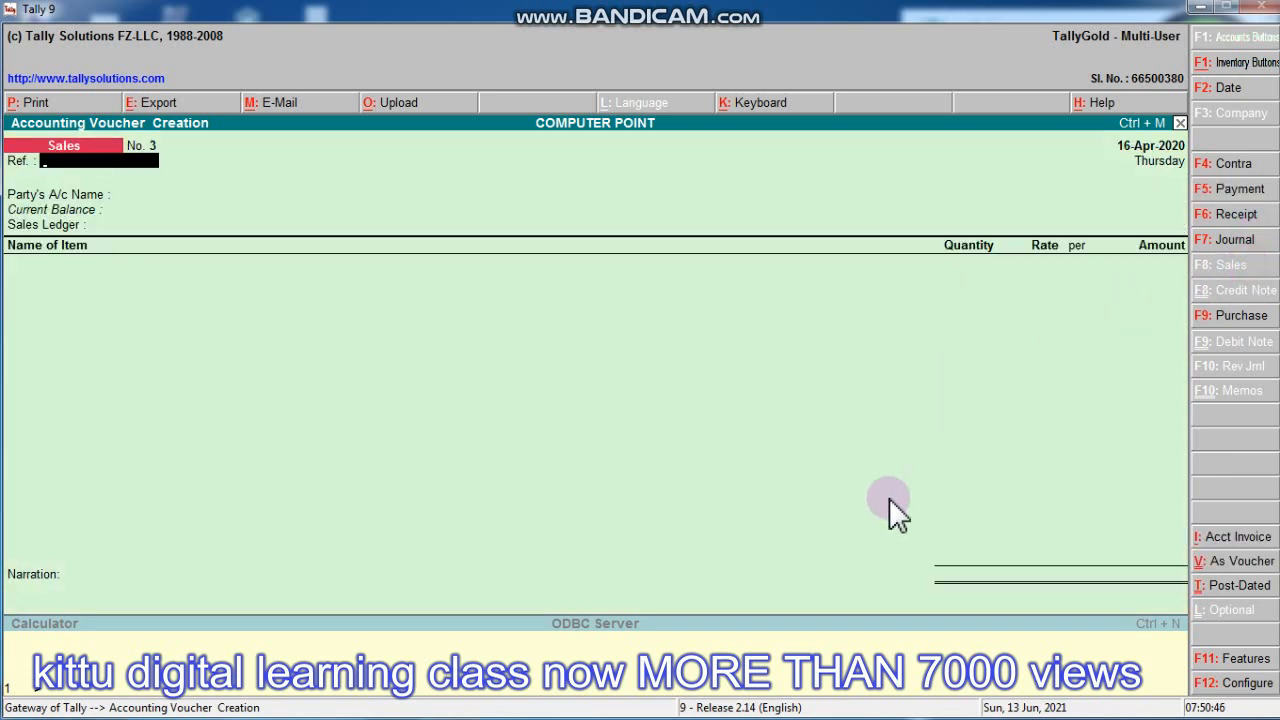
key("Return")
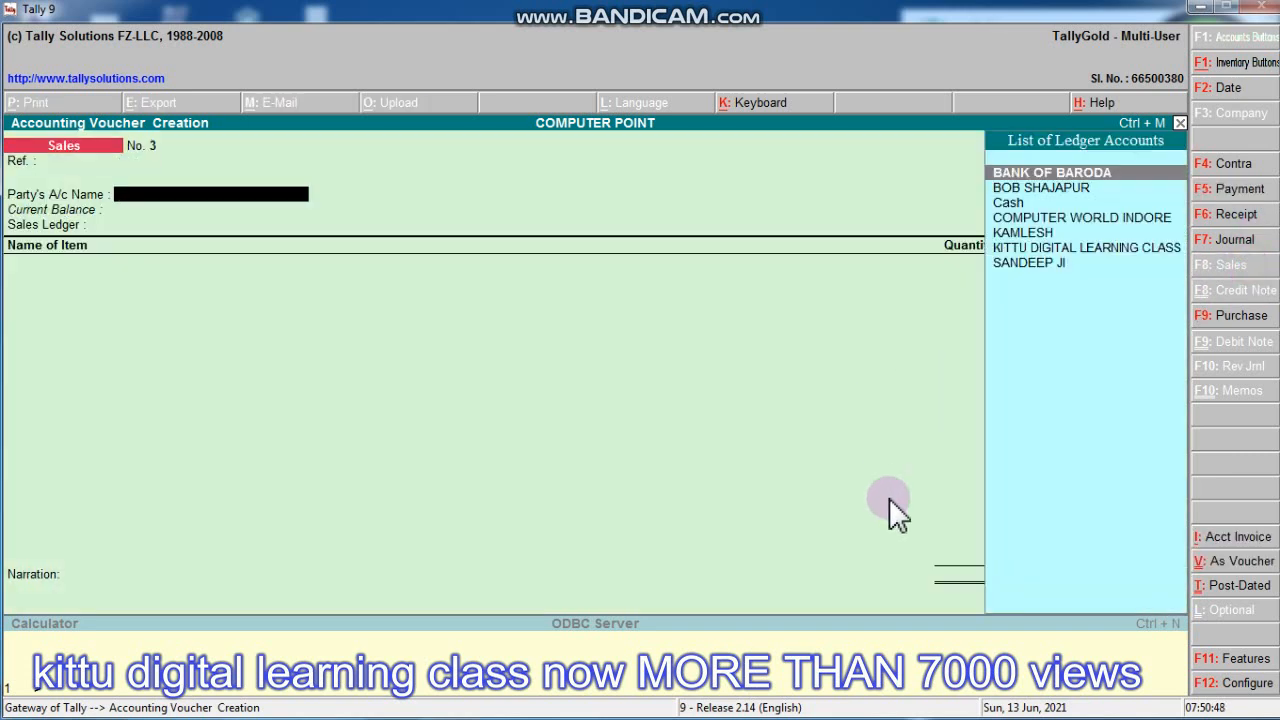
key("Down")
key("Down")
key("Down")
key("Down")
key("Down")
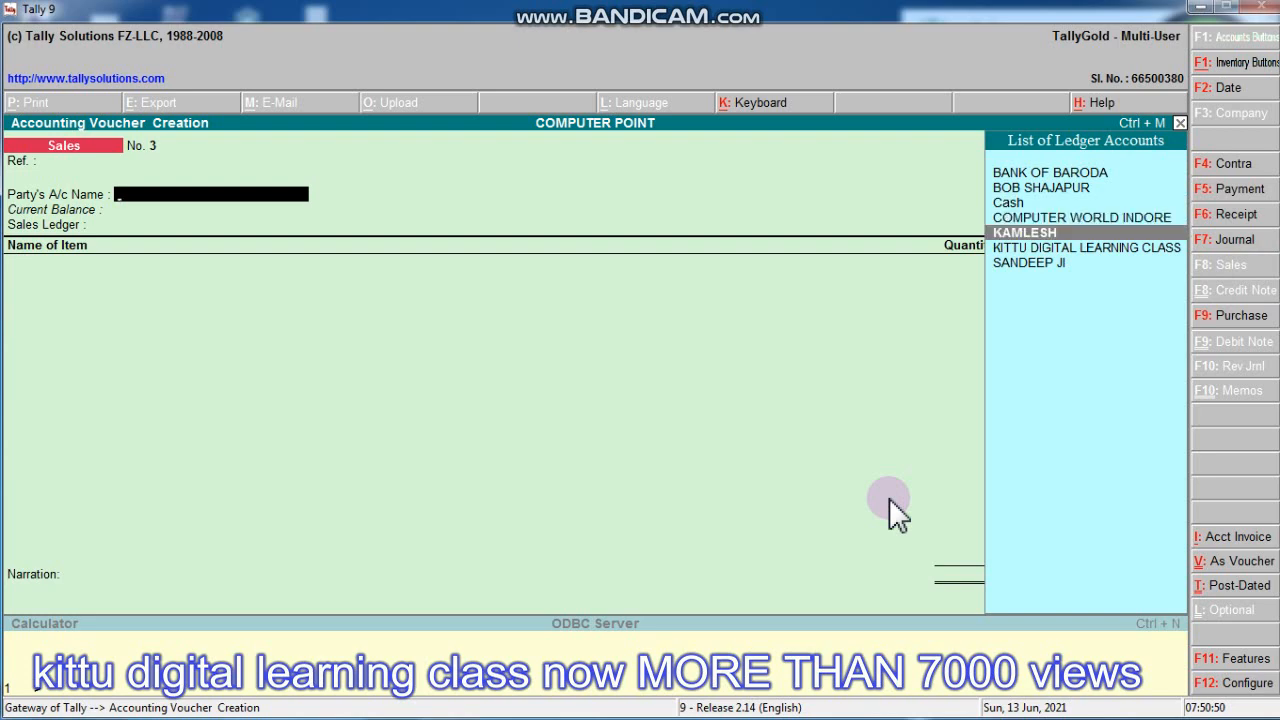
key("Return")
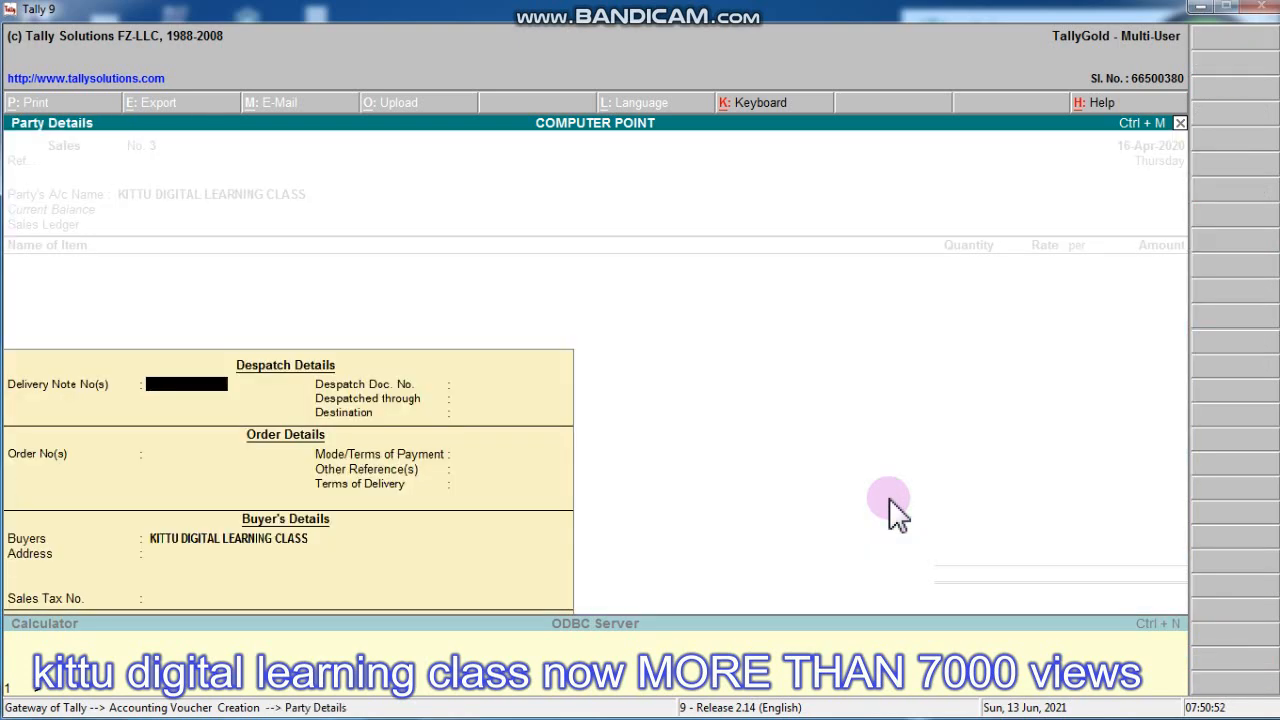
- Accept the party details without adding despatch or order information and choose Sales Account as the sales ledger
key("Return")
key("Return")
key("Return")
key("Return")
key("Return")
key("Return")
key("Return")
key("Return")
key("Return")
key("Return")
key("Return")
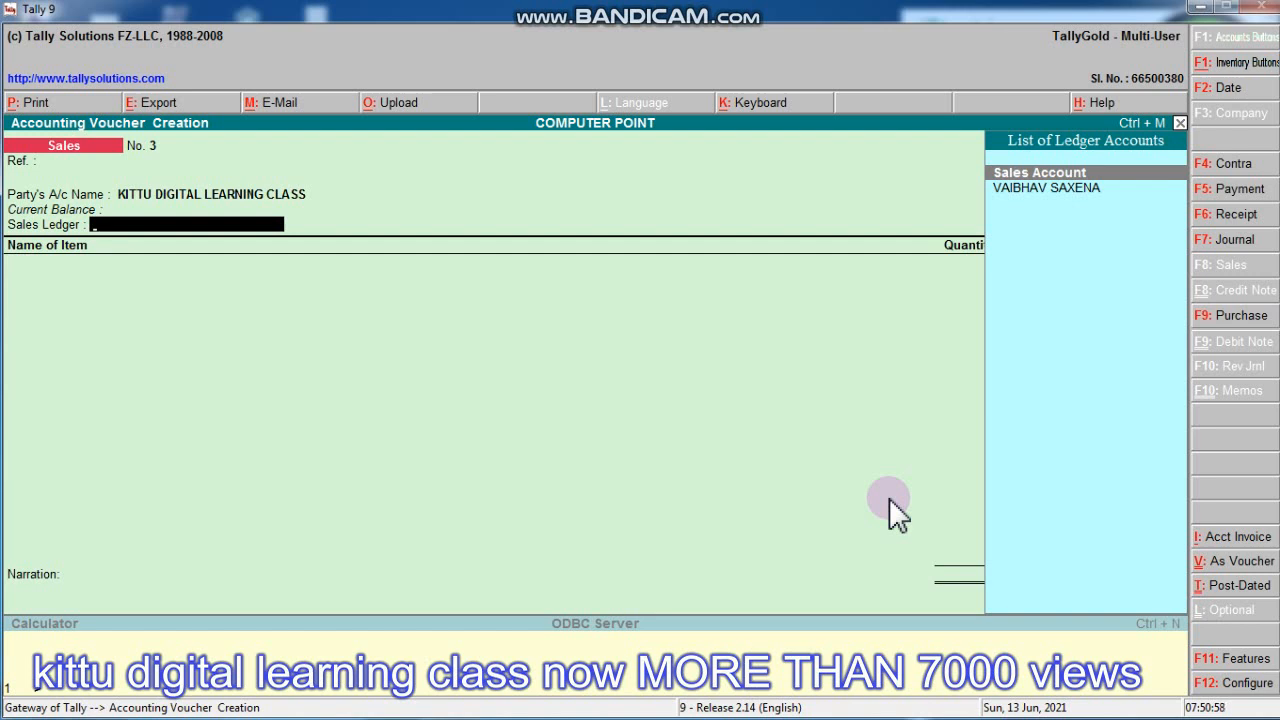
key("Return")
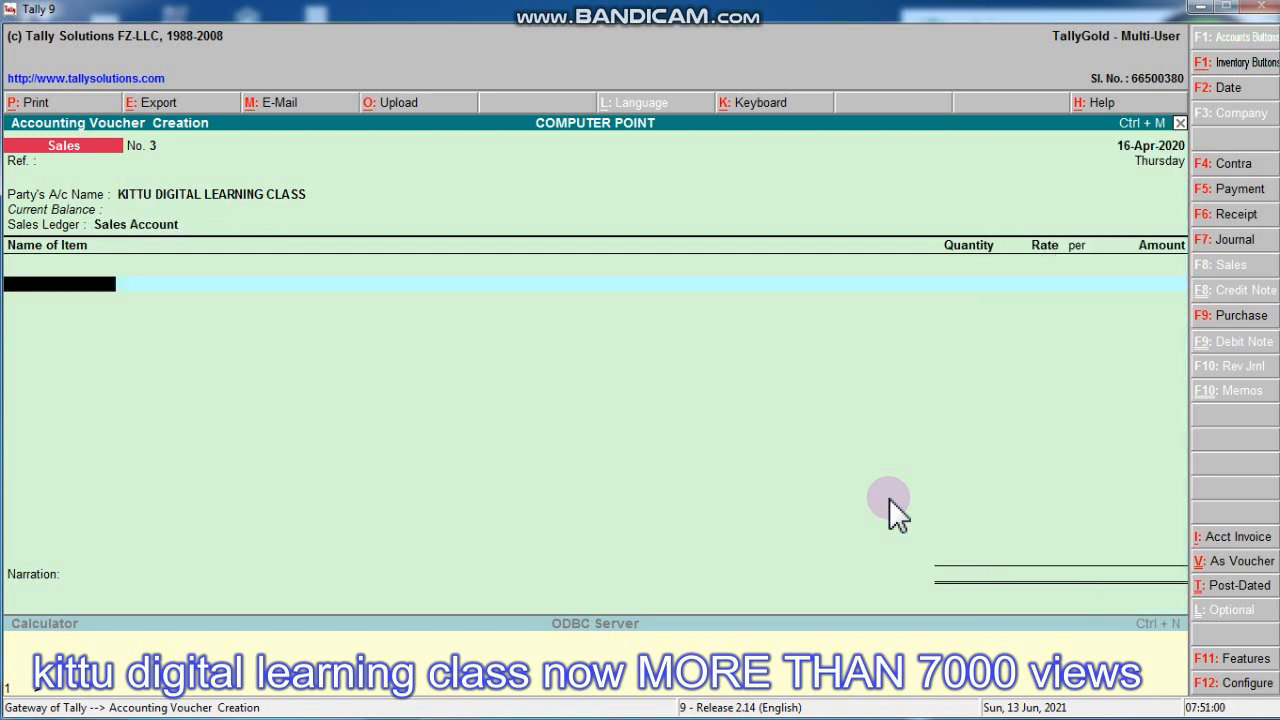
- Add Printer Epson Color 3110 to the sales voucher with quantity 5 nos and rate 13,000 per nos
type("Pr")
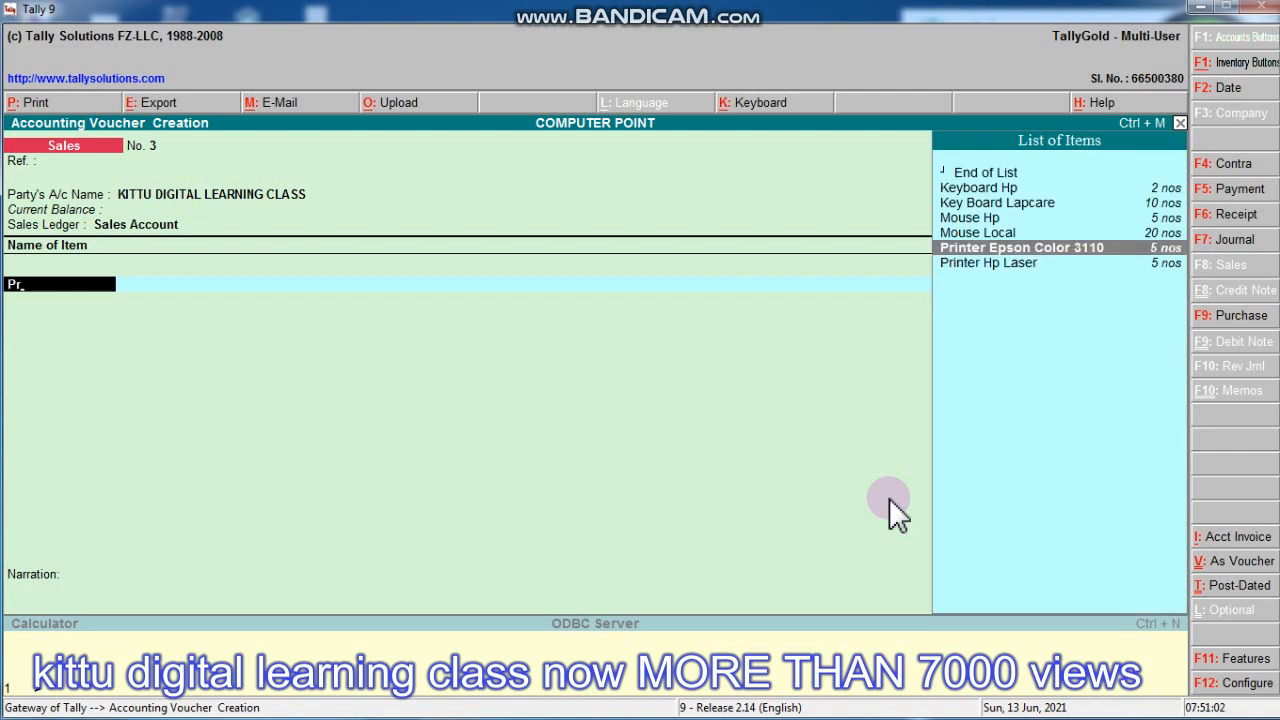
key("Return")
type("3")
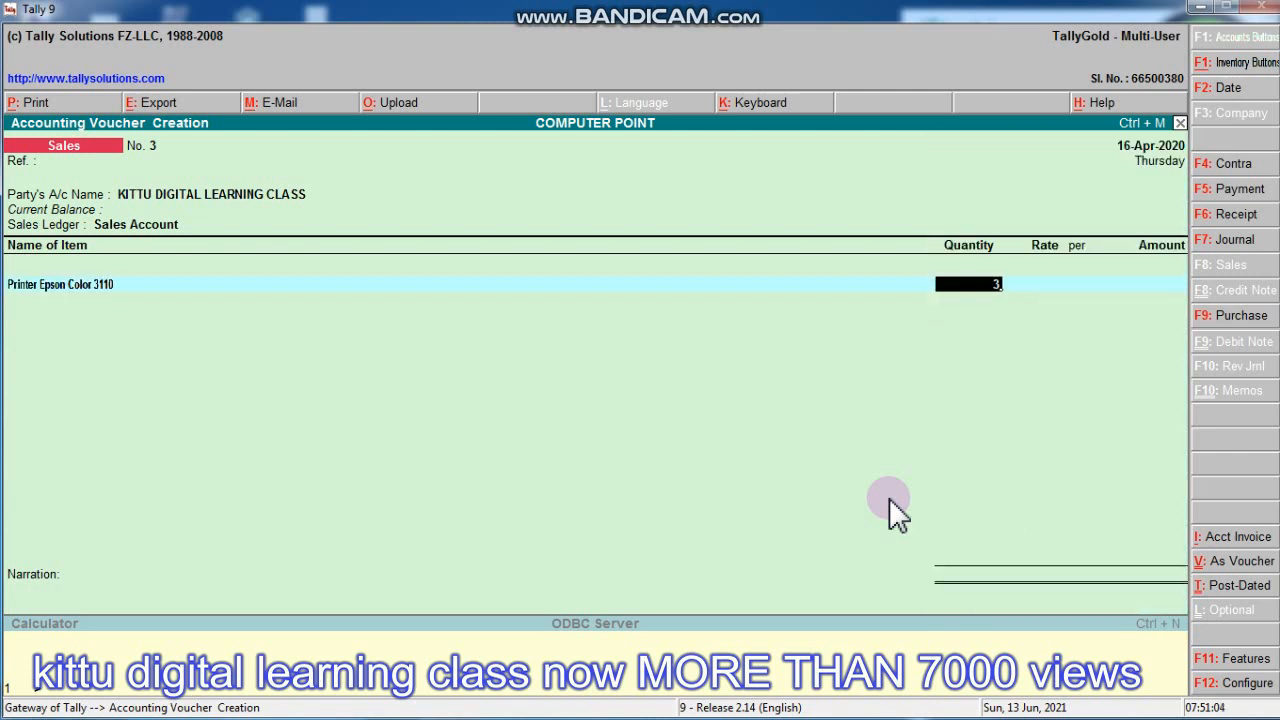
key("BackSpace")
type("4")
key("Return")
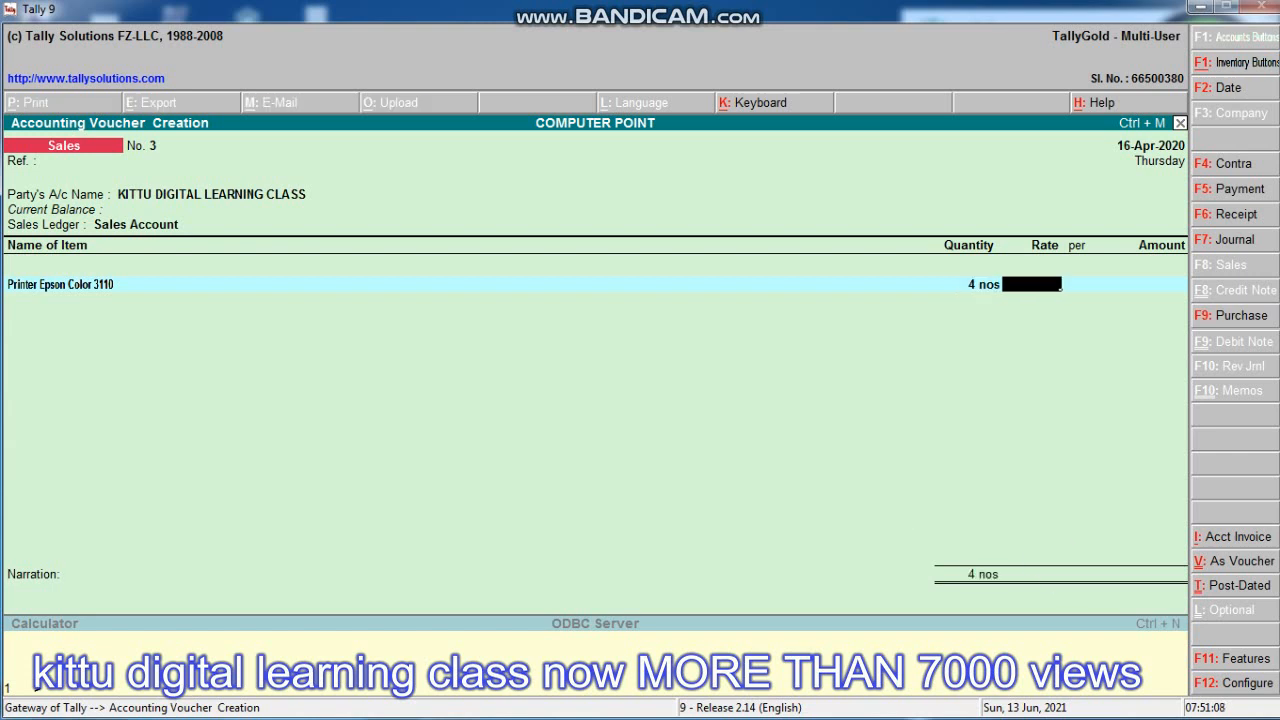
key("BackSpace")
key("BackSpace")
type("5")
key("Return")
type("13000")
key("Return")
key("Return")
key("Return")
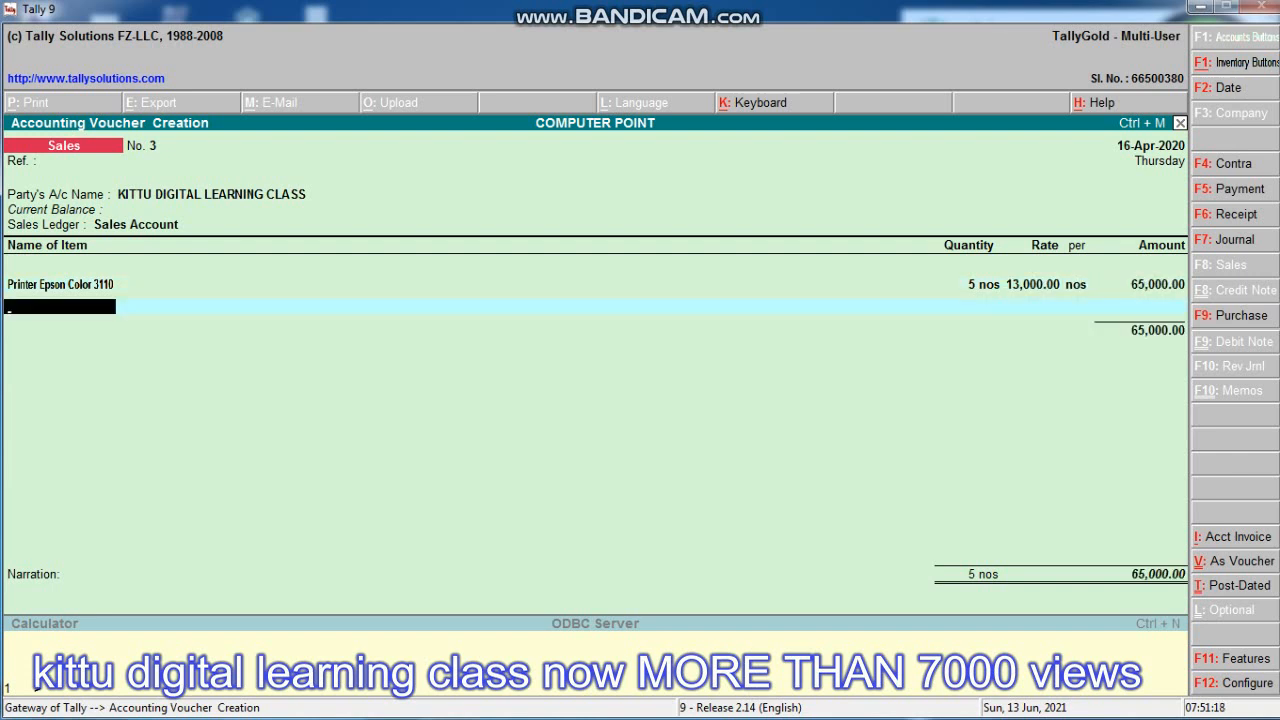
- Add Printer Hp Laser as the second sales item with quantity 5 nos and rate 20,000 per nos
type("P")
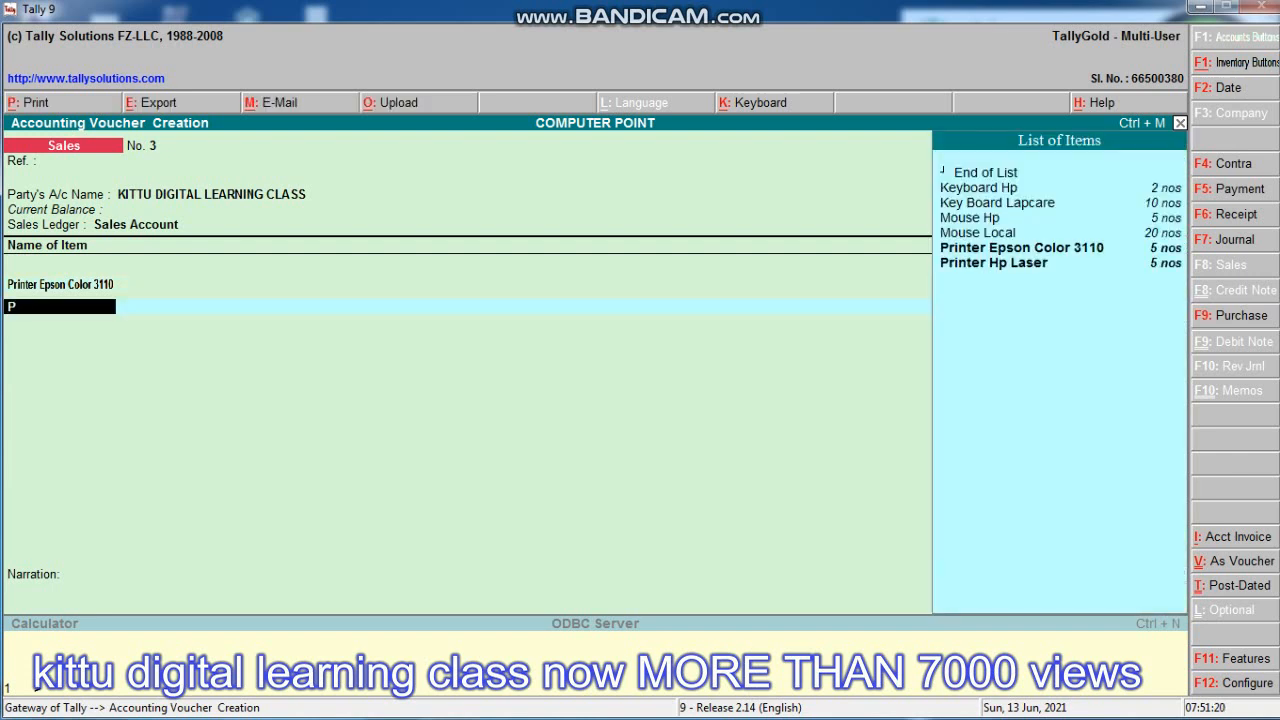
key("Down")
key("Return")
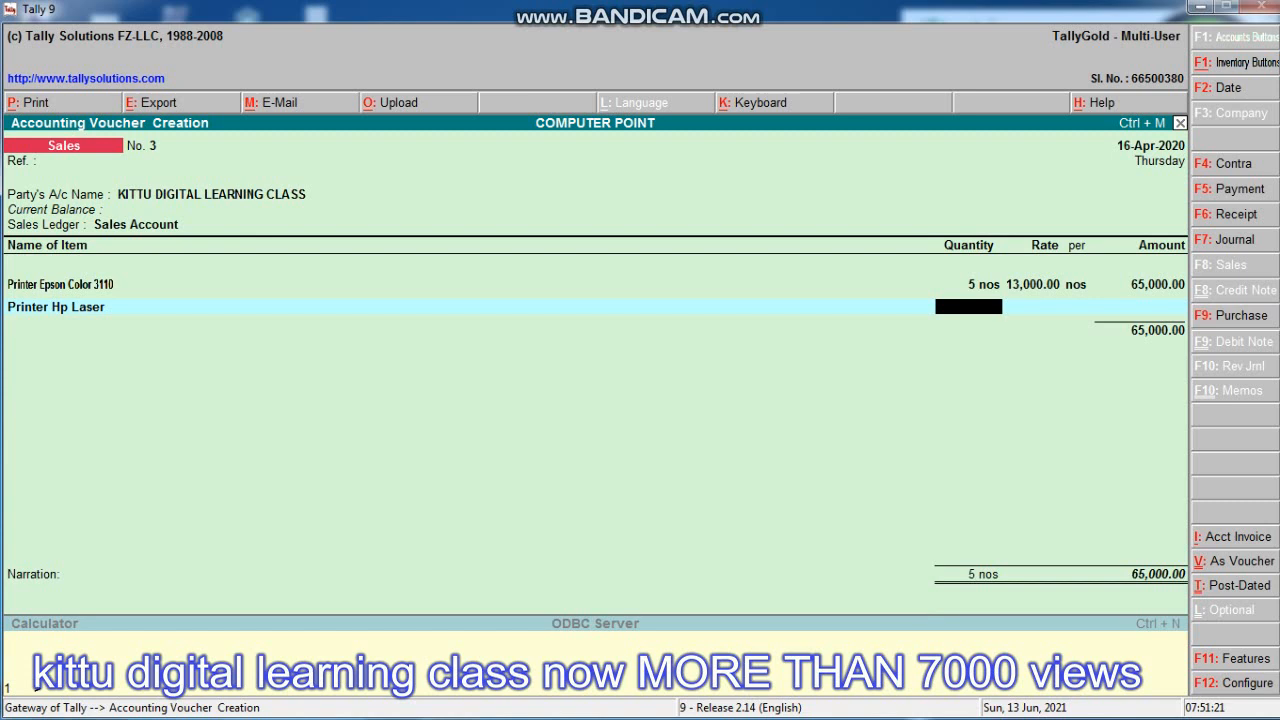
type("5")
key("Return")
type("14")
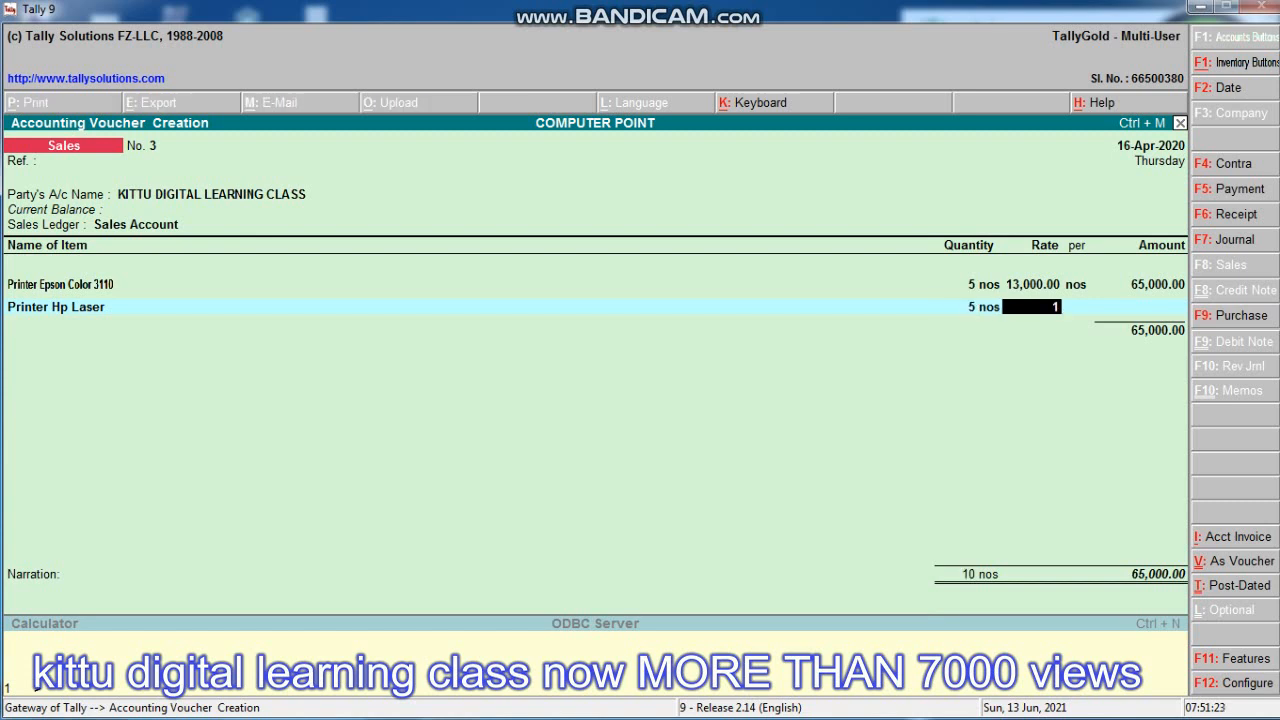
key("BackSpace")
key("BackSpace")
type("2000")
key("BackSpace")
key("BackSpace")
key("BackSpace")
key("BackSpace")
type("20,000")
key("Return")
key("Return")
key("Return")
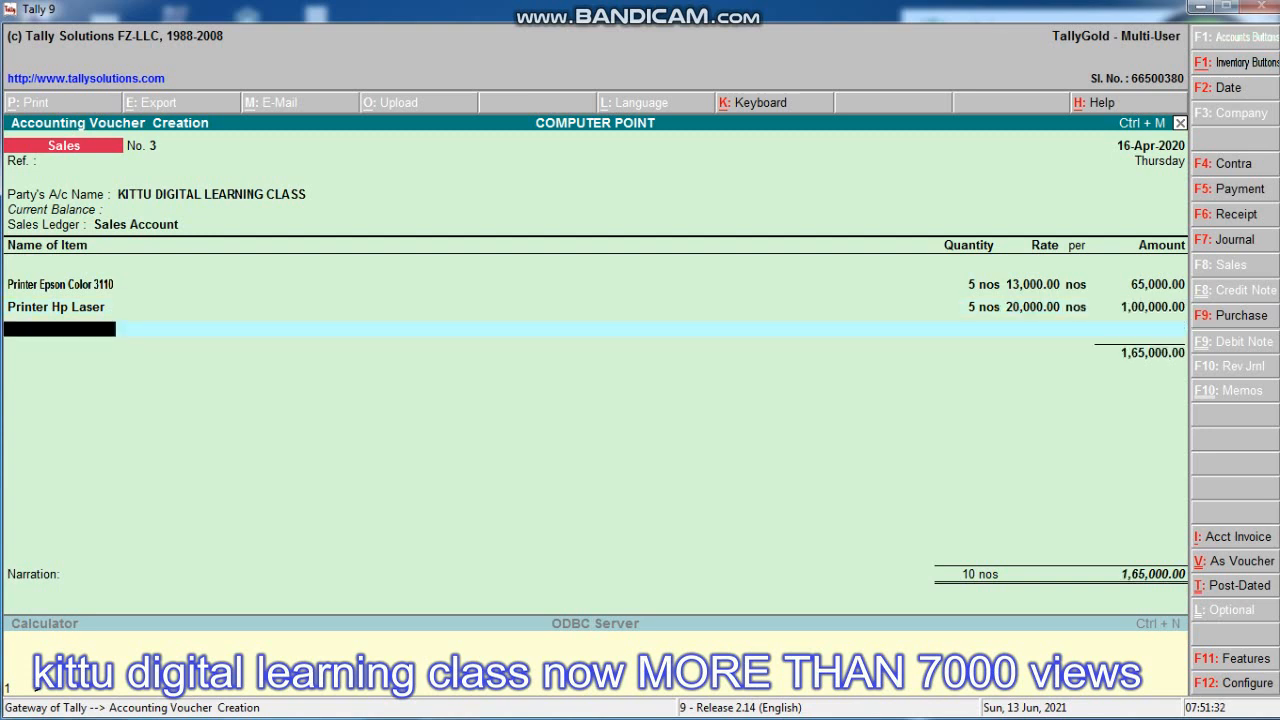
- End the item list, save the sales voucher without narration, and return to the Gateway of Tally
key("Return")
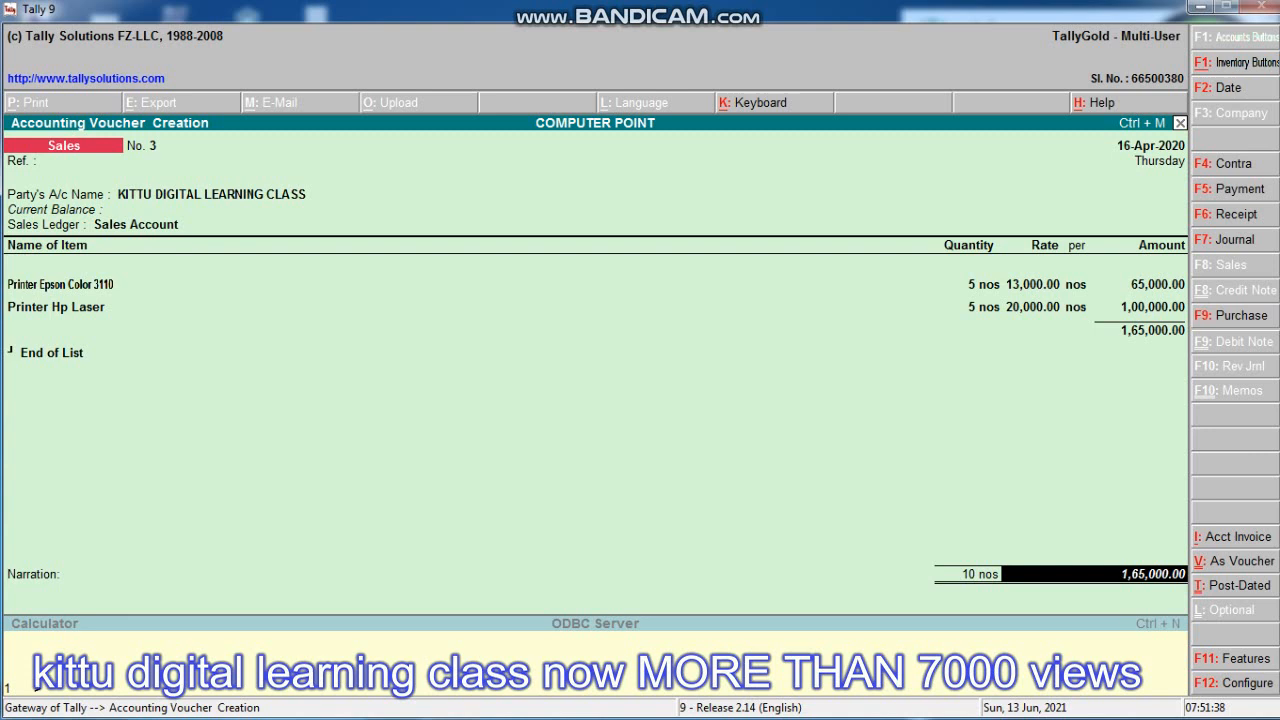
key("Return")
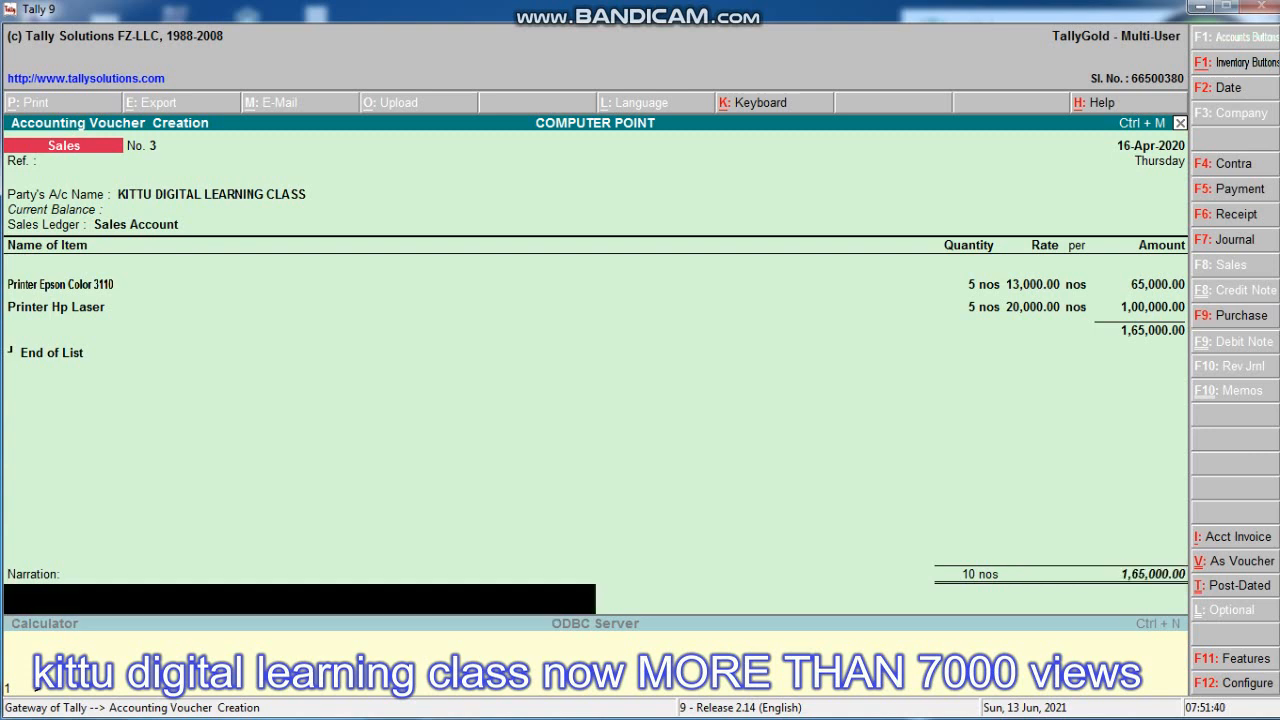
key("Return")
key("Return")
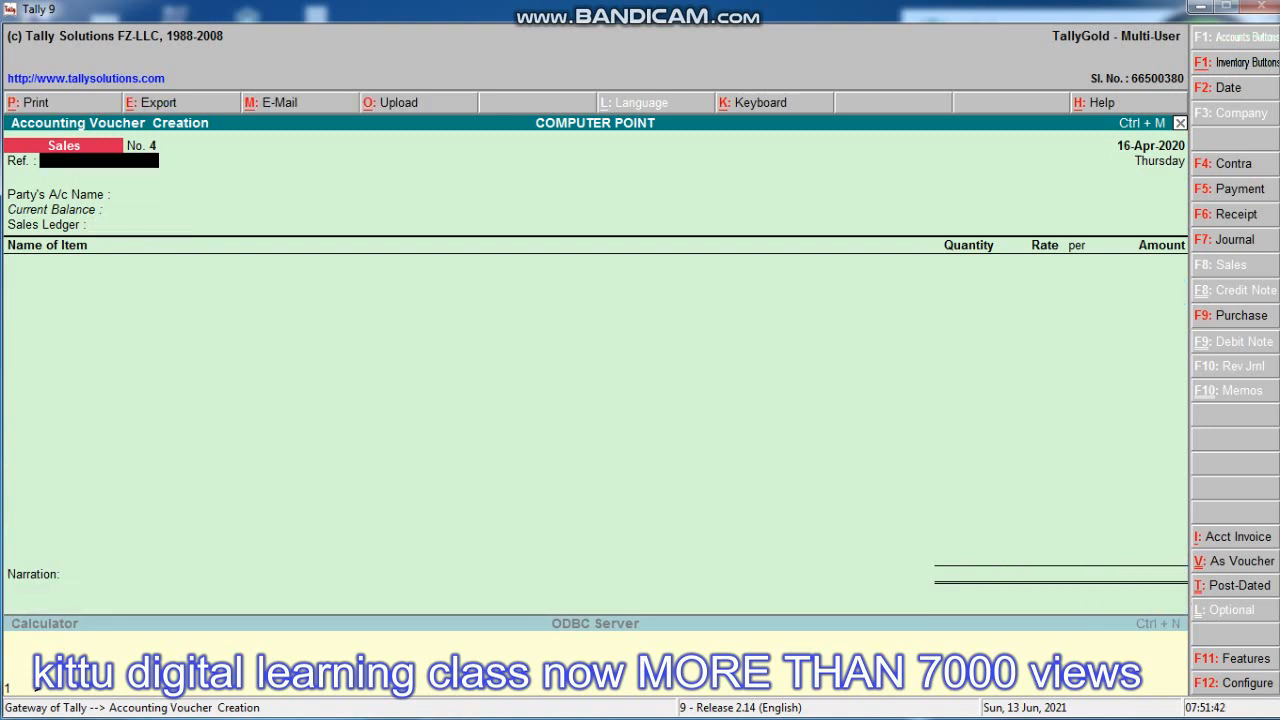
key("Escape")
key("Return")
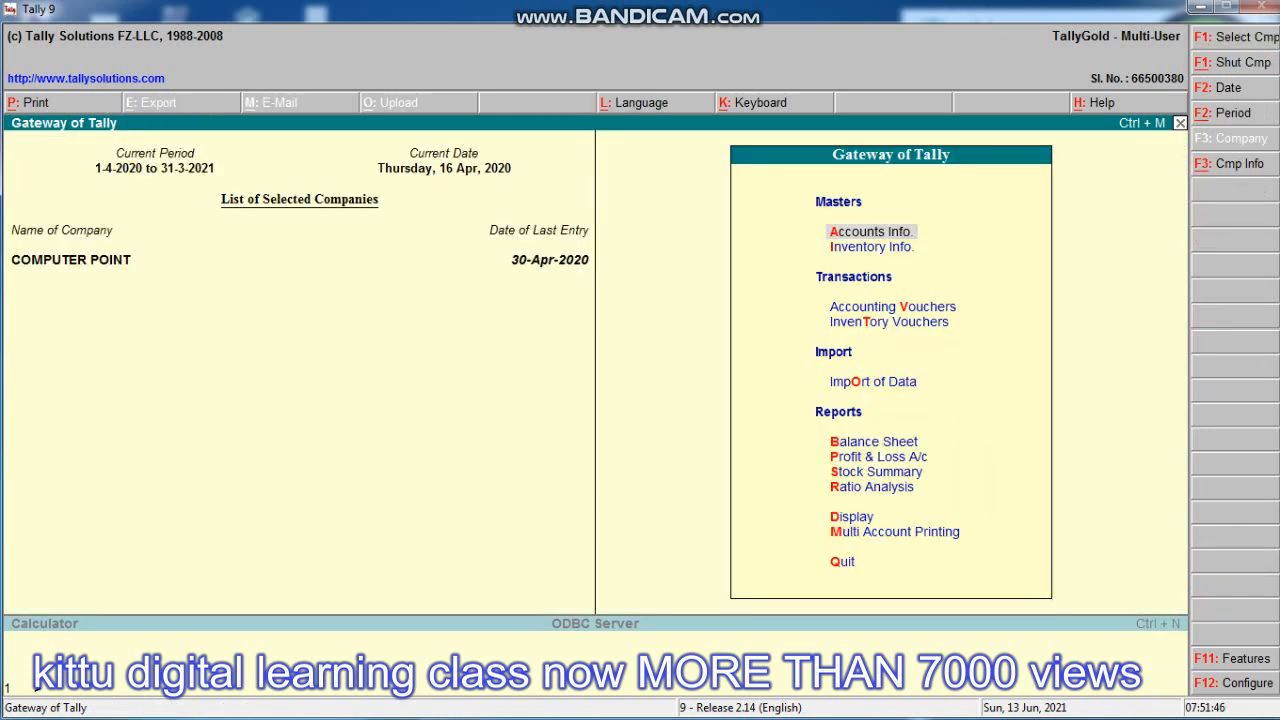
- Review the KITTU DIGITAL LEARNING CLASS ledger in Account Books, and return to the Gateway of Tally
key("d")
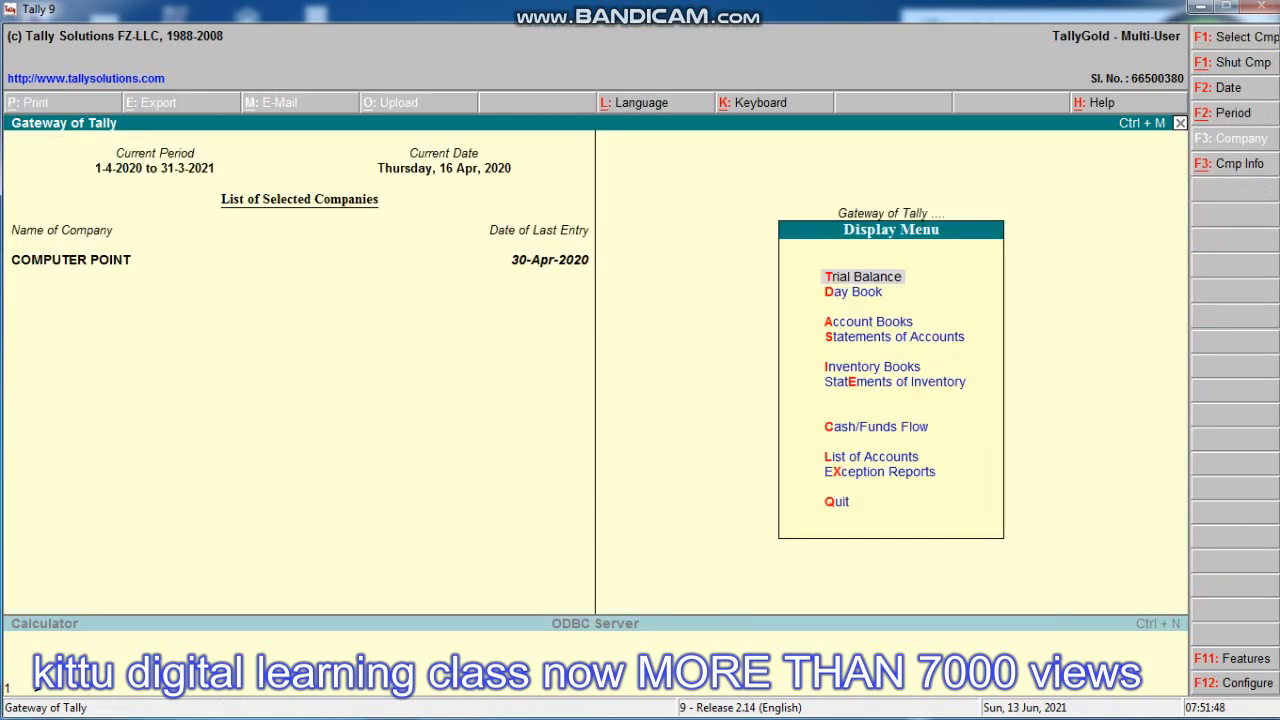
key("a")
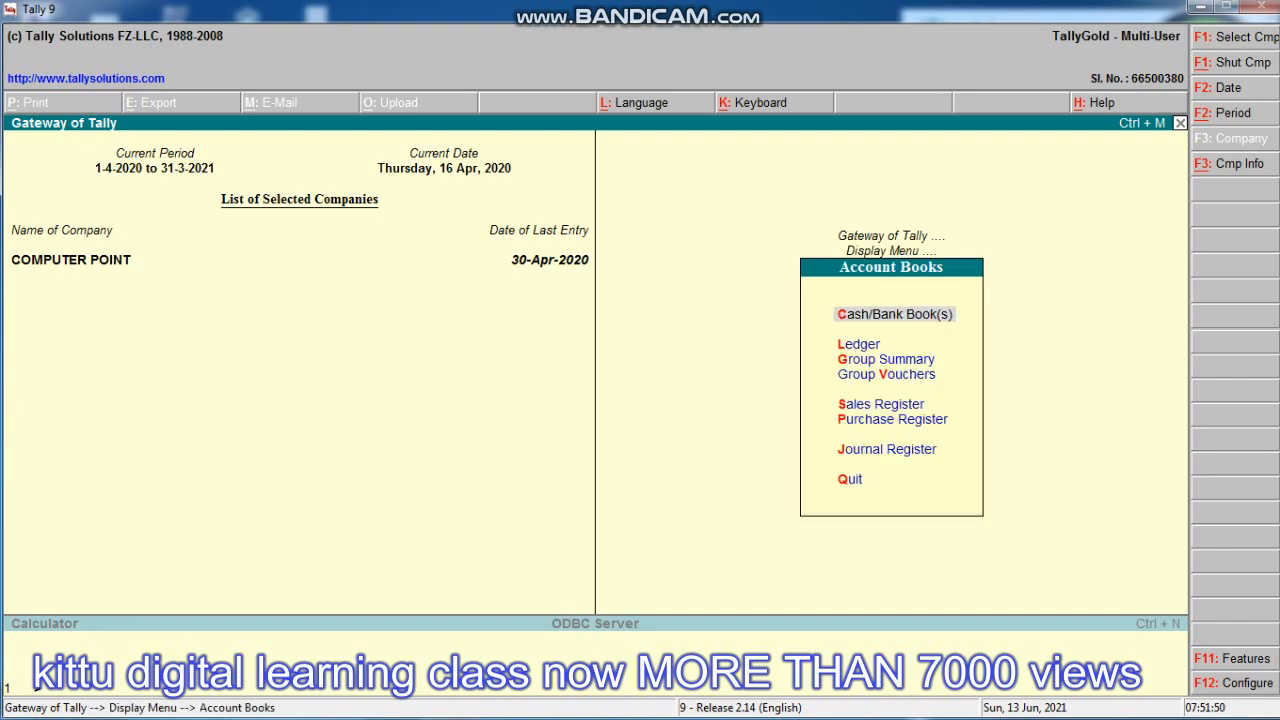
key("l")
key("Down")
key("Down")
key("Down")
key("Down")
key("Down")
key("Down")
key("Down")
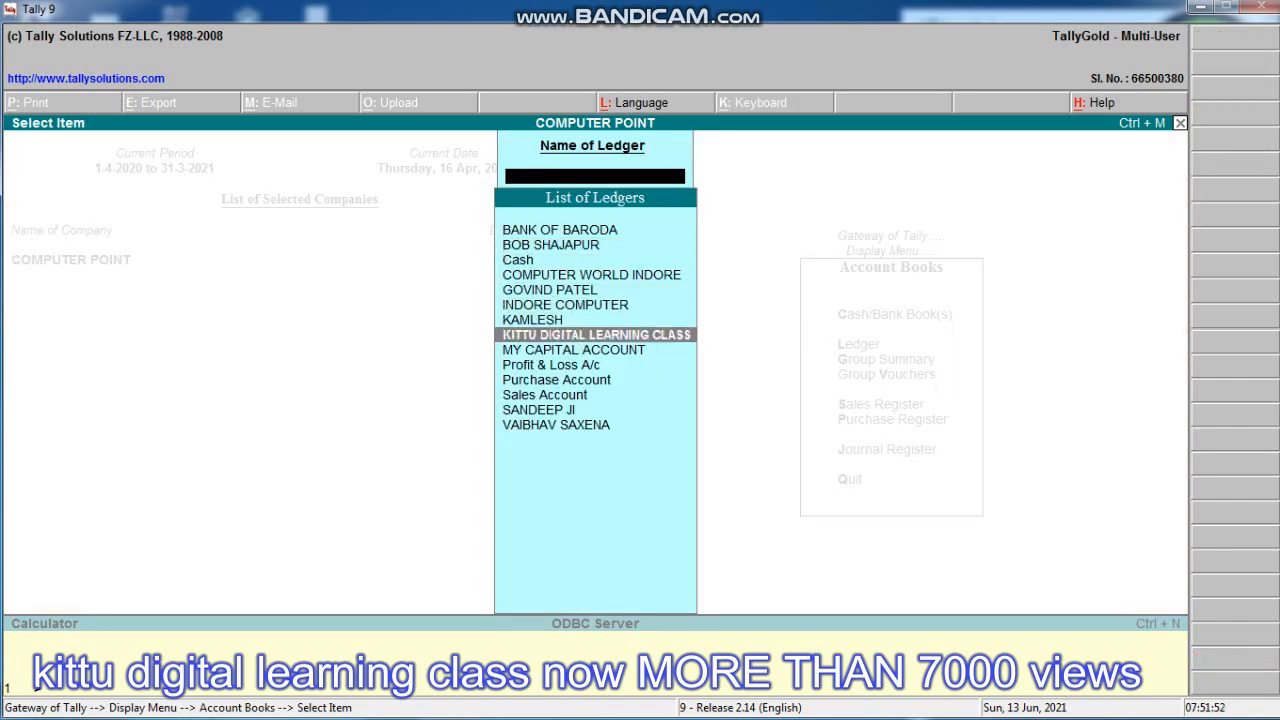
key("Return")
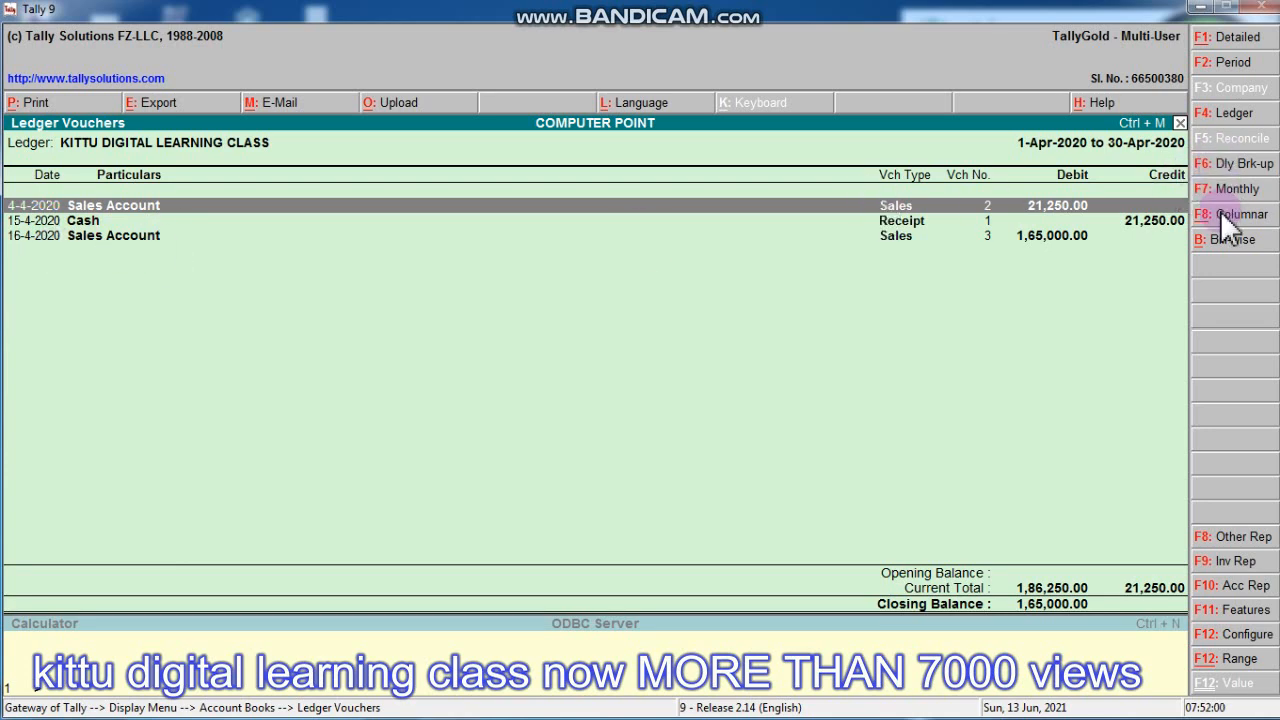
key("Escape")
key("Escape")
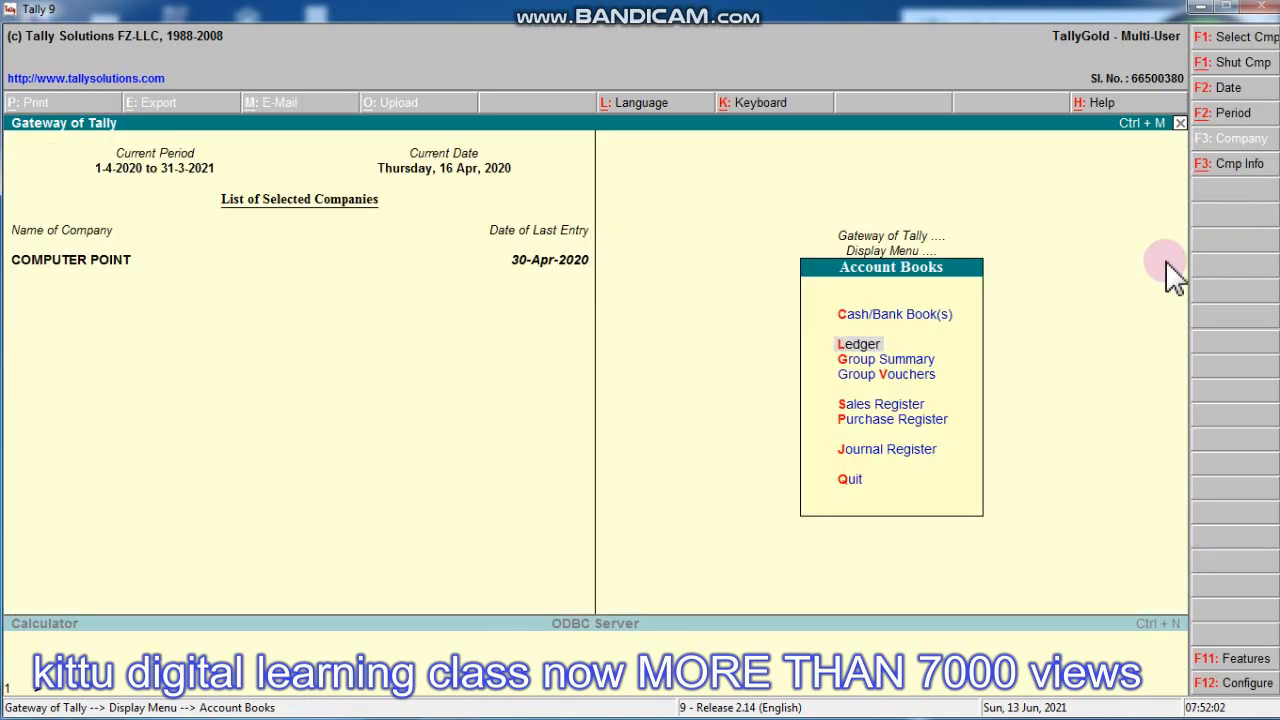
key("Escape")
key("Escape")
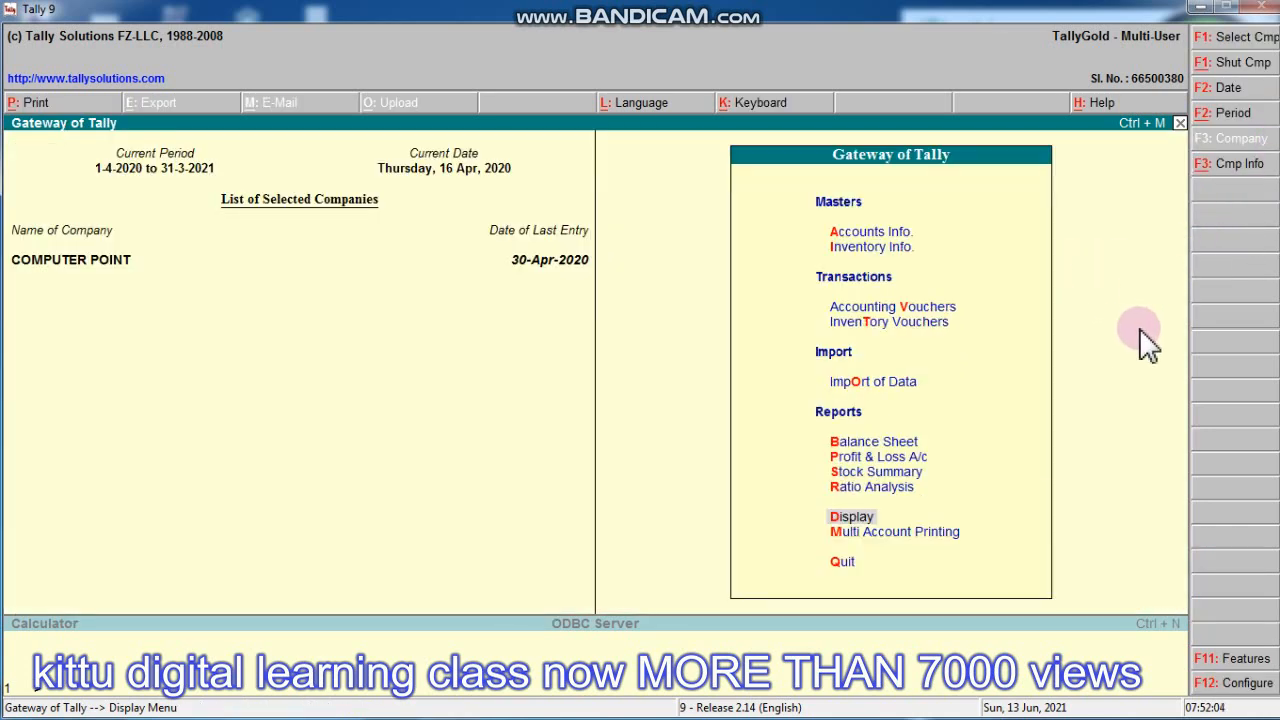
- Open a Receipt voucher in Accounting Vouchers and select BANK OF BARODA as the receiving account
key("Down")
key("Down")
key("Down")
key("Down")
key("Down")
key("Down")
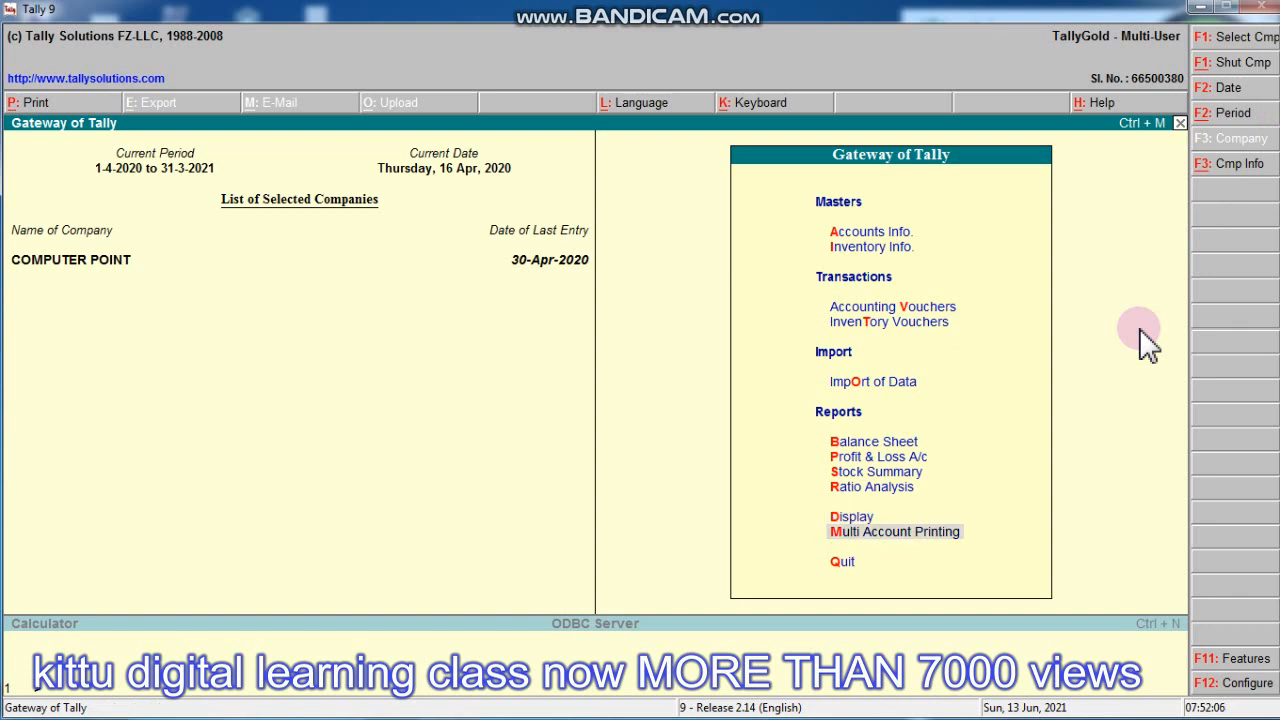
key("Up")
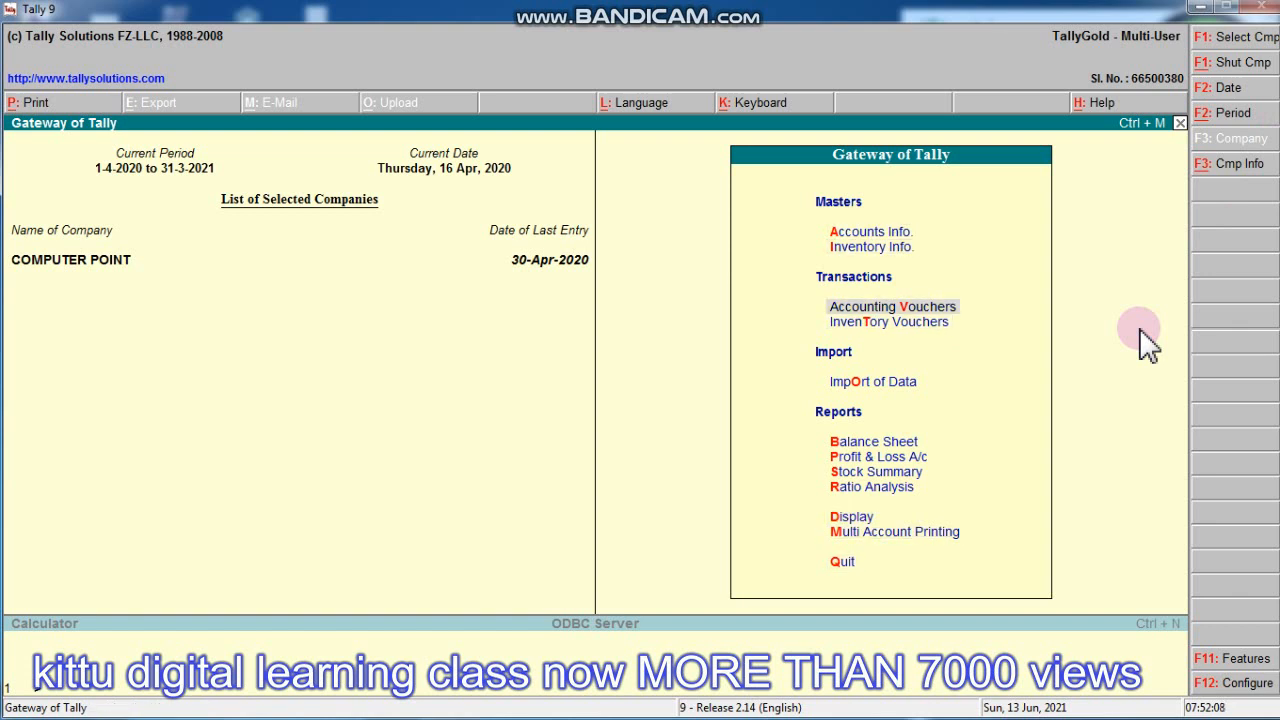
key("Return")
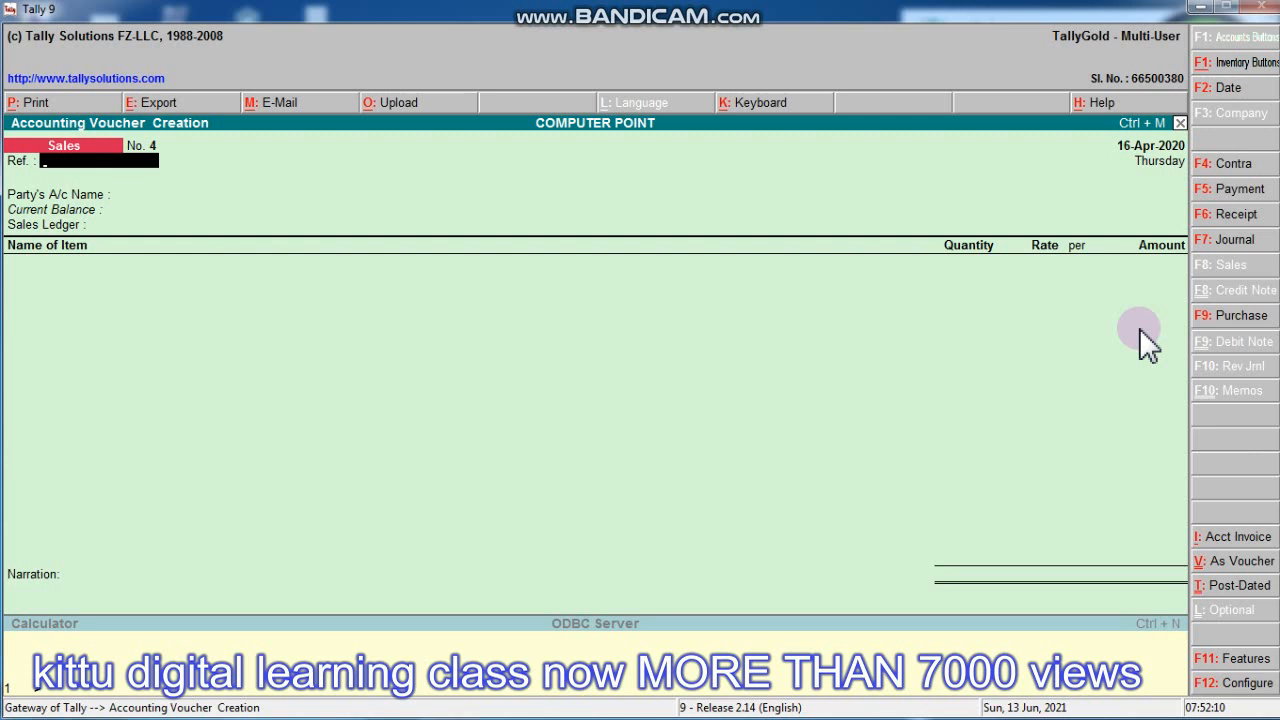
key("F6")
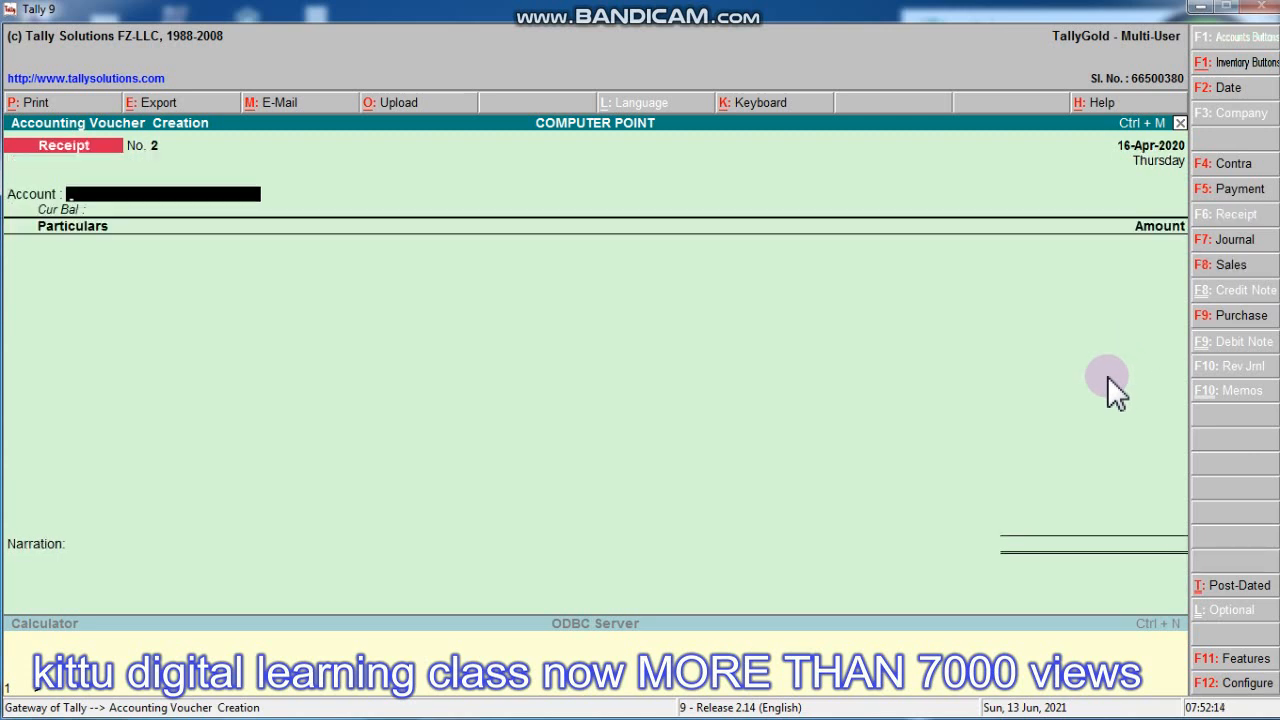
type("Ba")
key("Return")
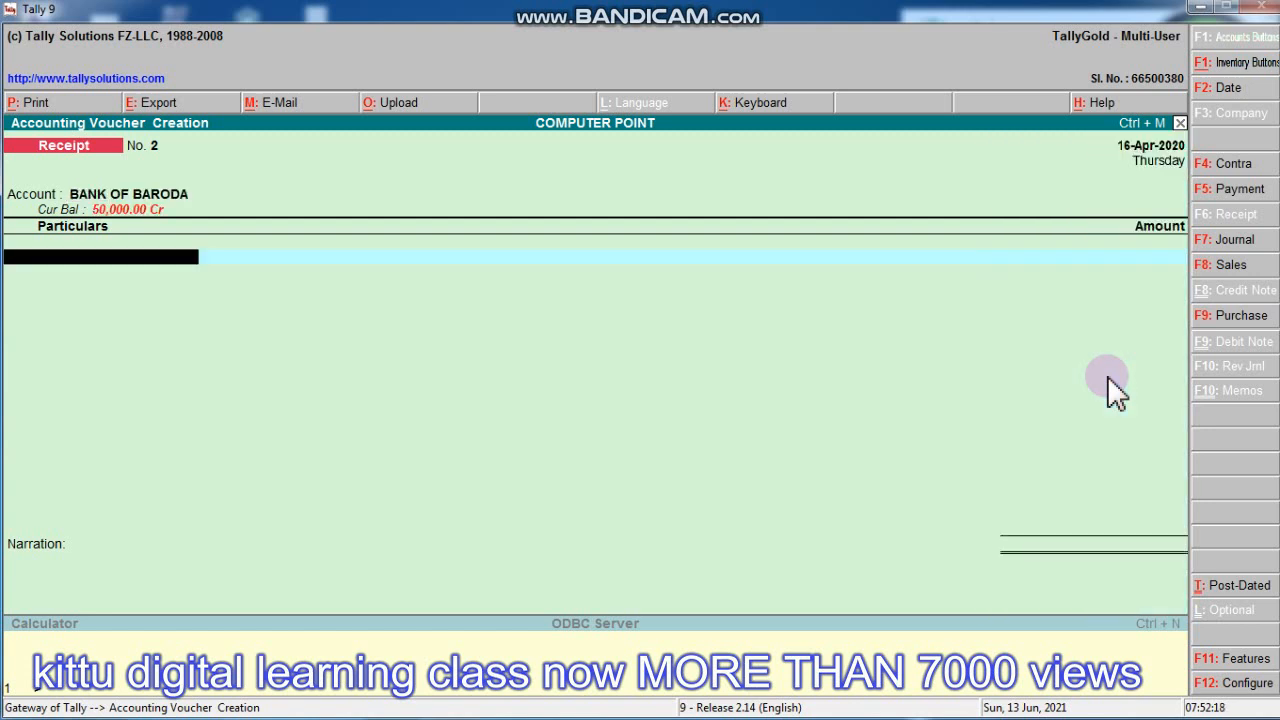
type("P")
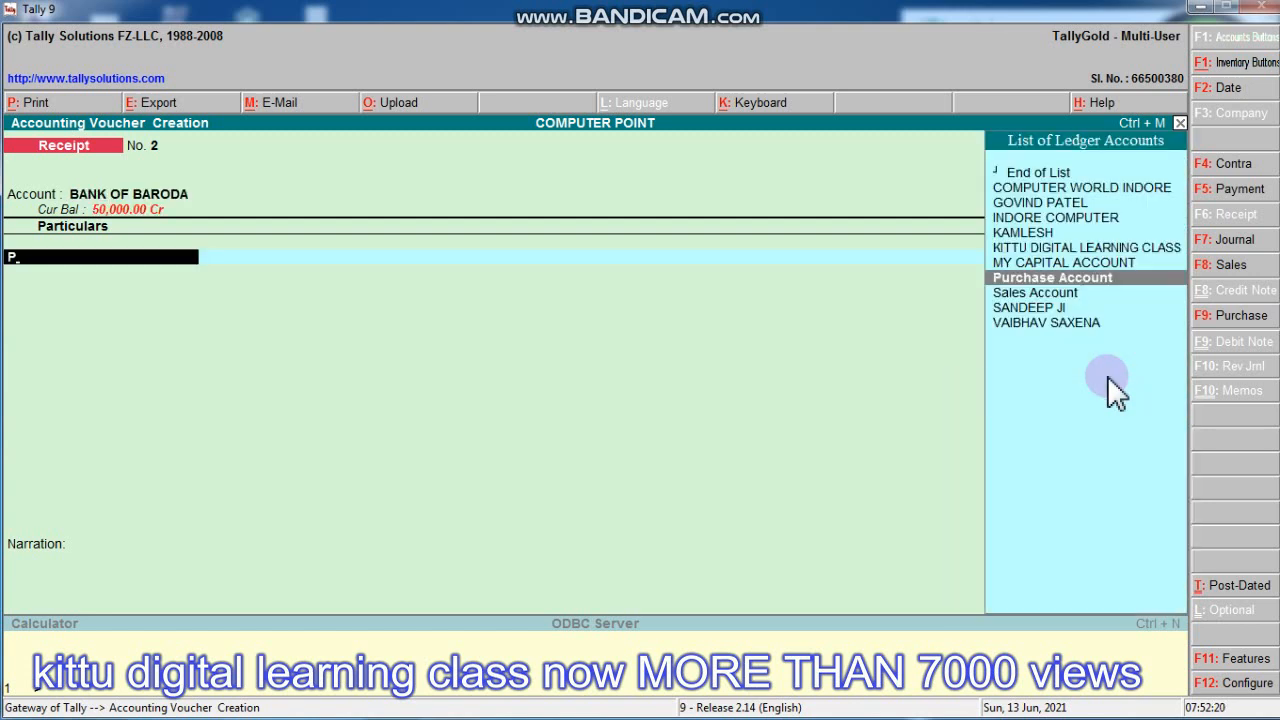
key("Down")
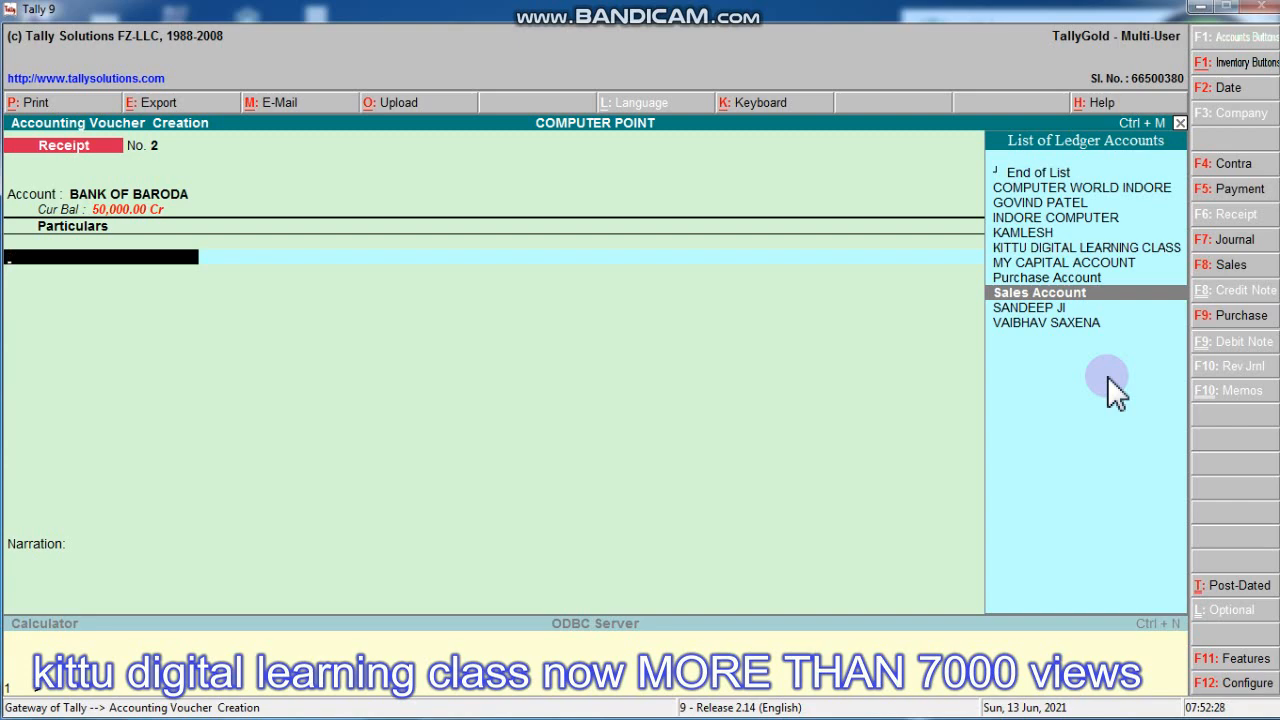
key("Return")
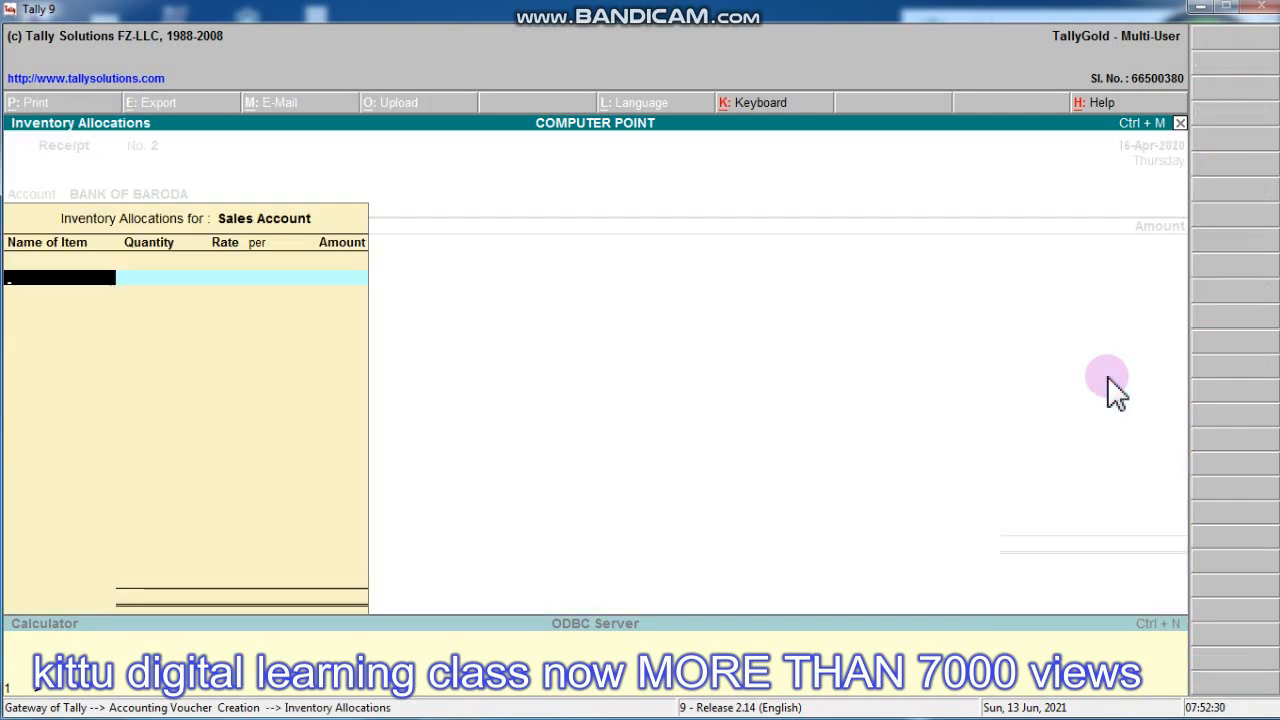
key("Escape")
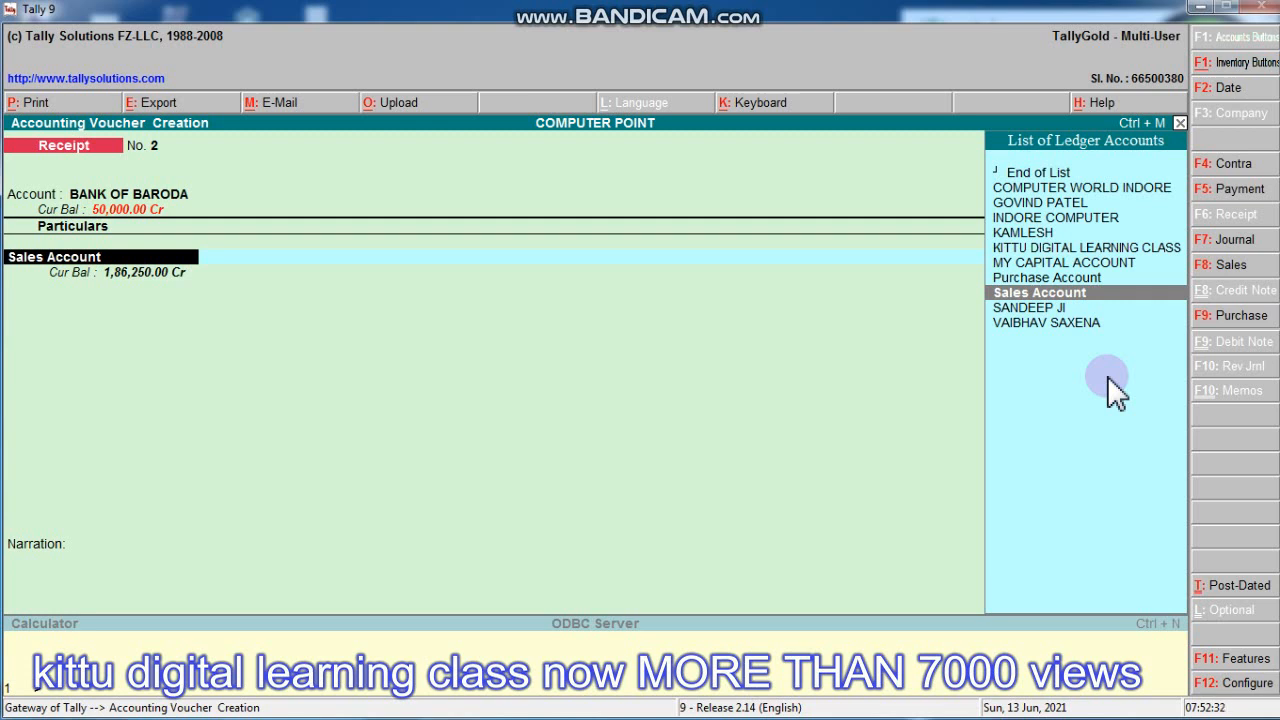
- Choose KITTU DIGITAL LEARNING CLASS as the receipt's particulars ledger instead of Sales Account
key("Up")
key("Up")
key("Up")
key("Up")
key("Up")
key("Up")
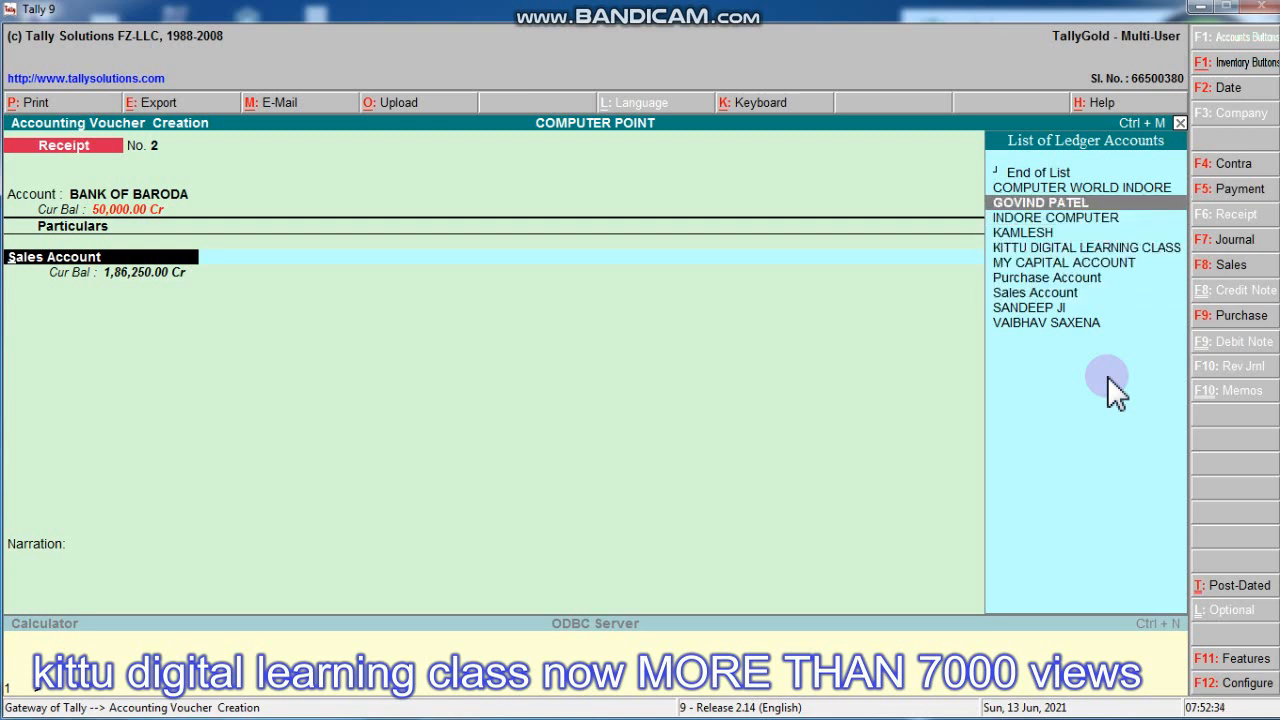
key("Down")
key("Down")
key("Down")
key("Return")
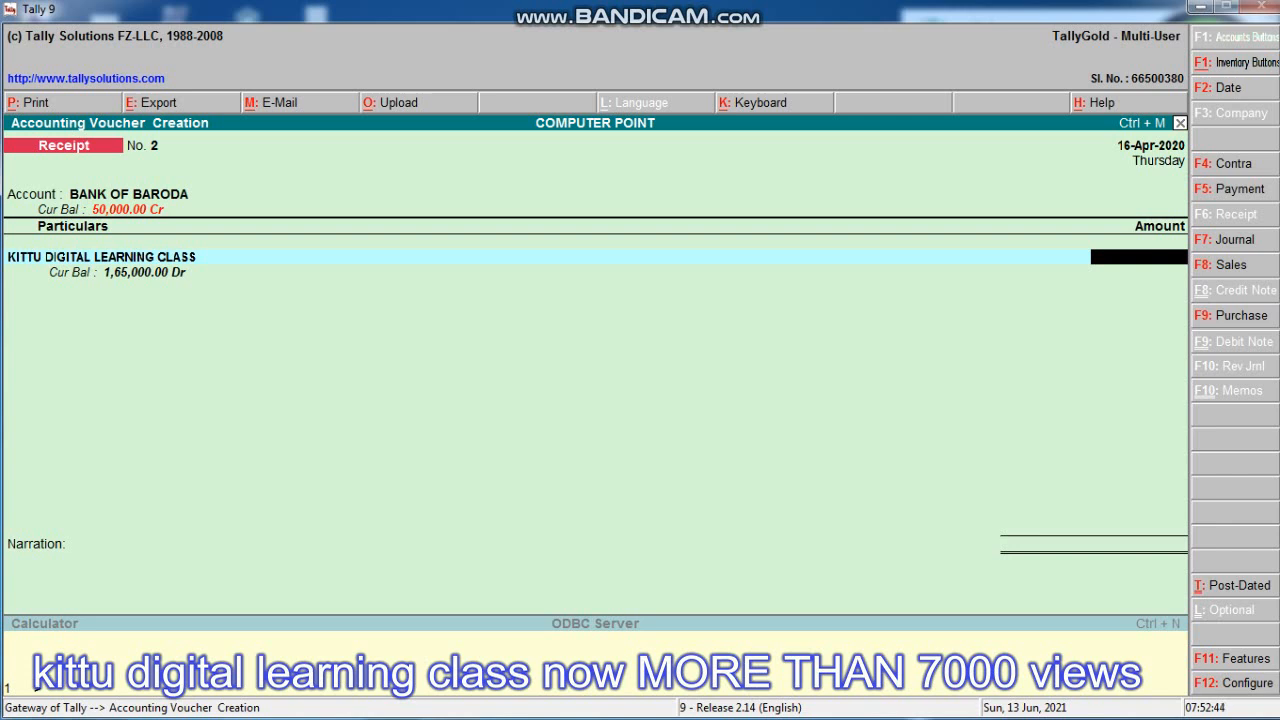
- Set the receipt amount to 1,00,000 and allocate it as On Account in the bill-wise details
type("100000")
key("Return")
key("Down")
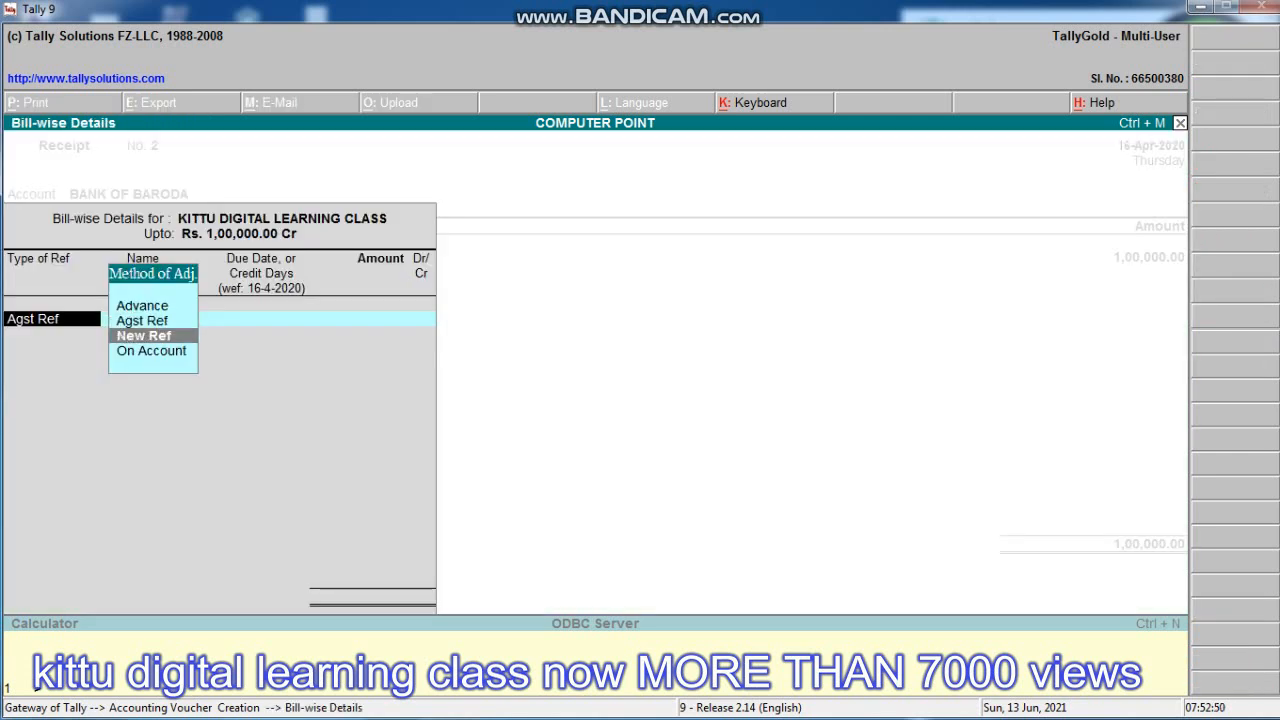
key("Down")
key("Return")
key("Return")
key("Return")
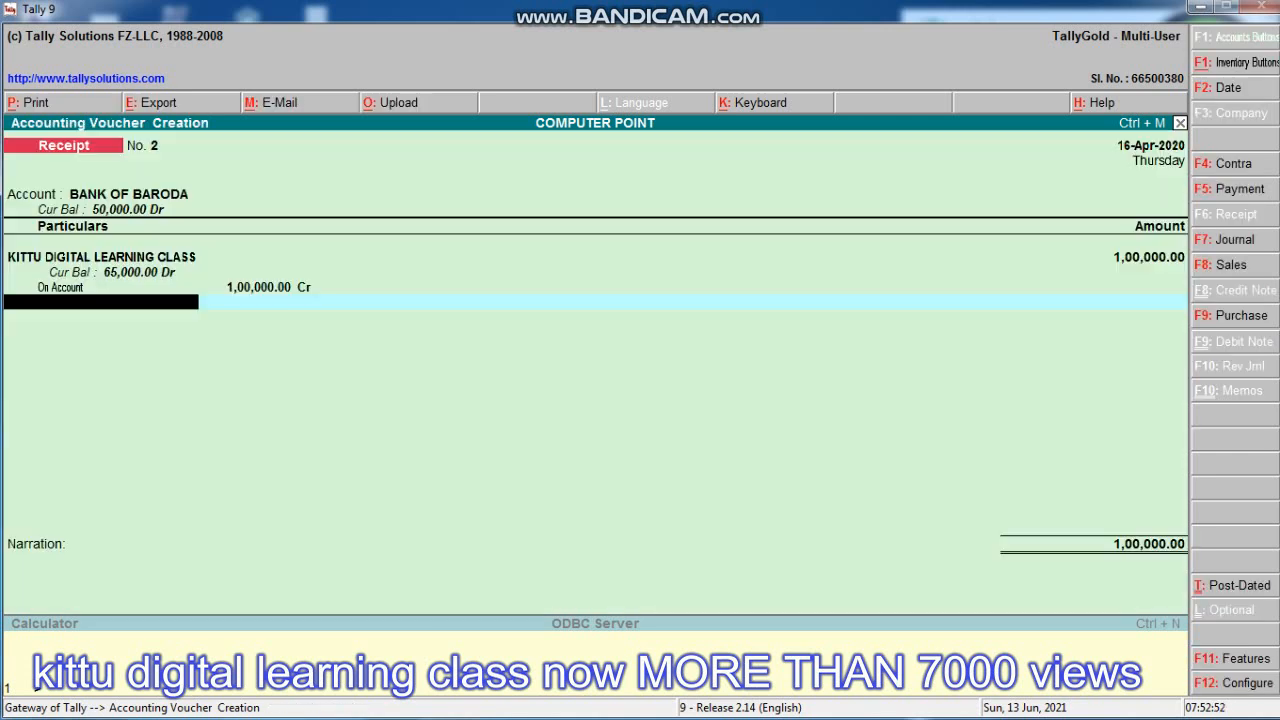
- Enter the cheque number in the narration, accept the receipt voucher, and return to the Gateway of Tally
key("Return")
key("Return")
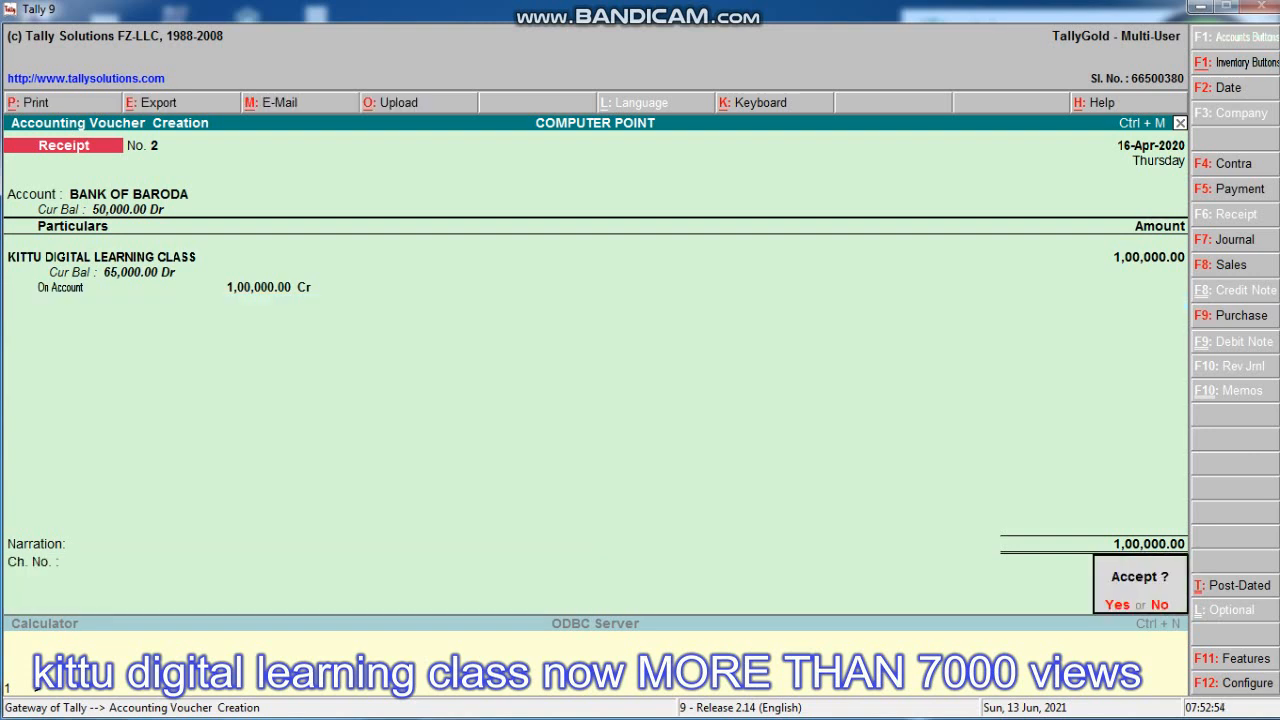
type("n112121")
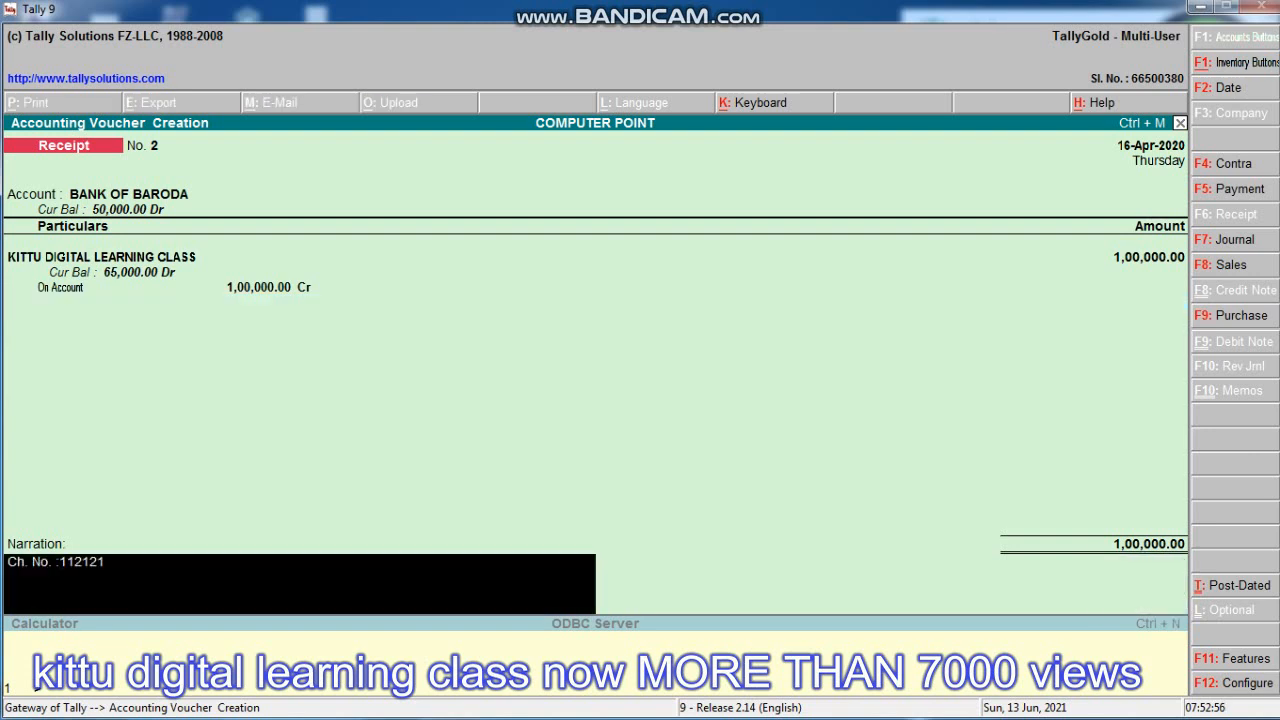
key("Return")
key("y")
key("Escape")
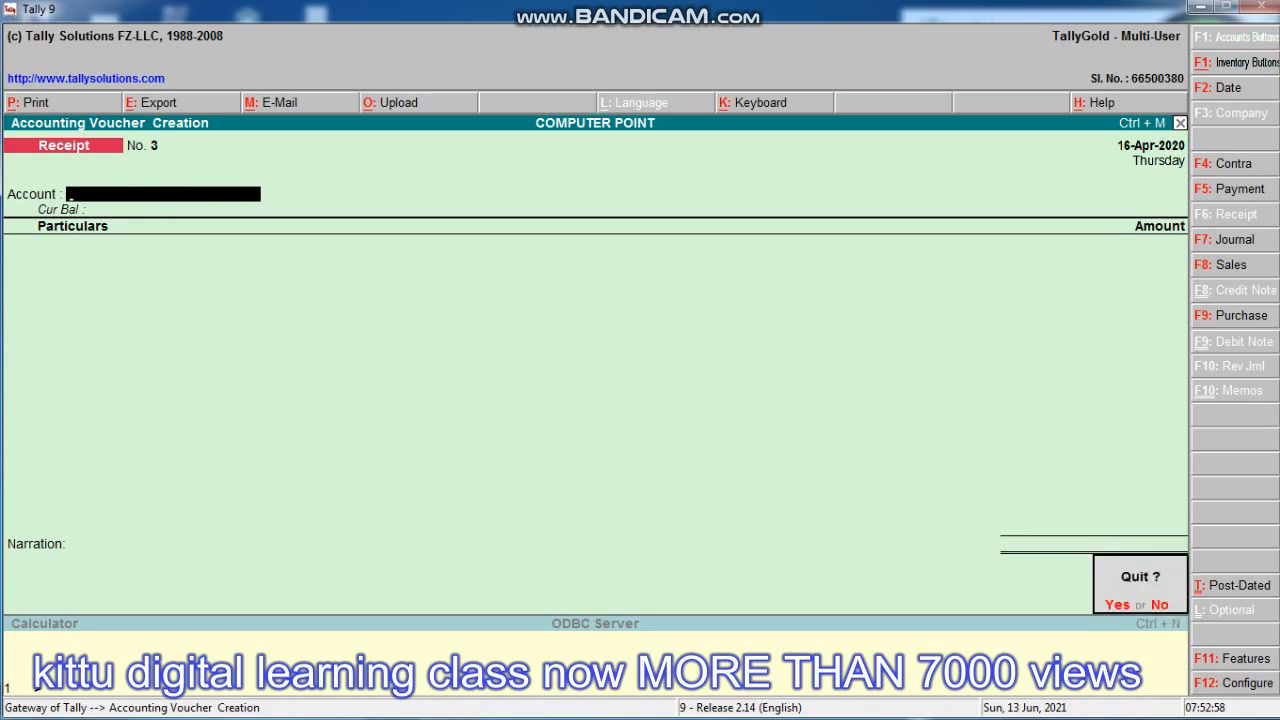
key("y")
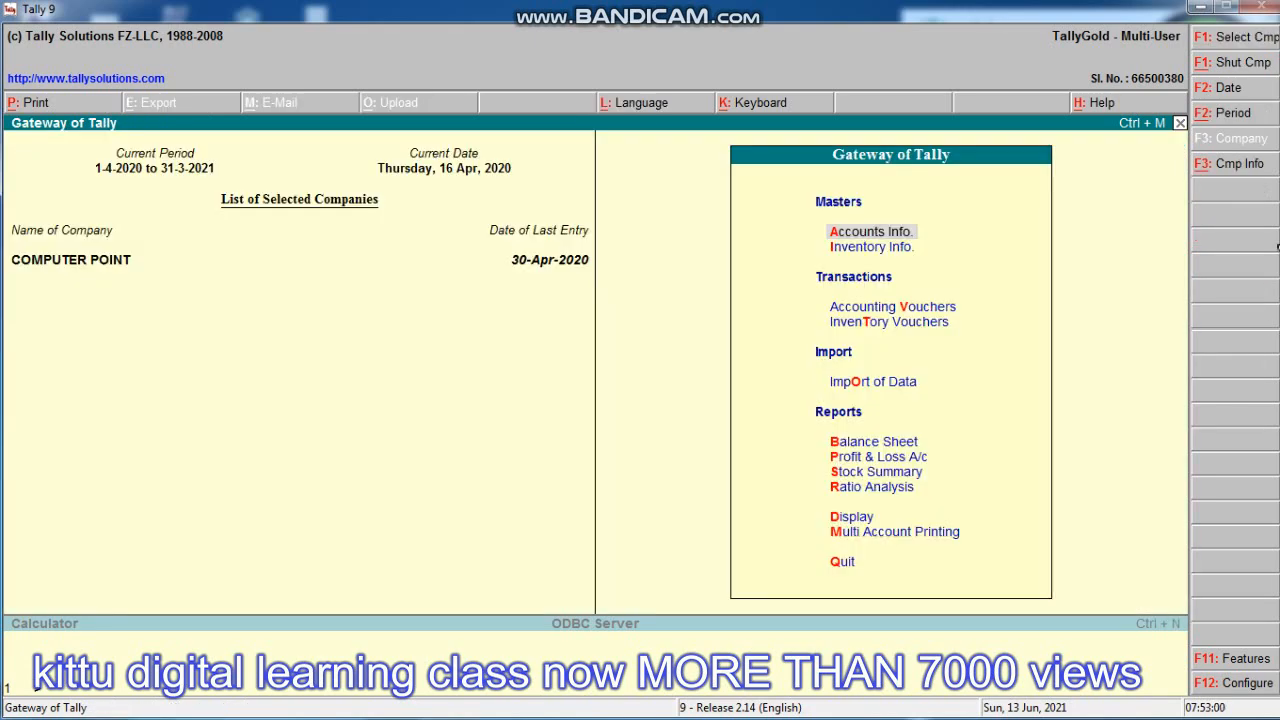
- Open the ledger vouchers of KITTU DIGITAL LEARNING CLASS from the Account Books display
key("d")
key("a")
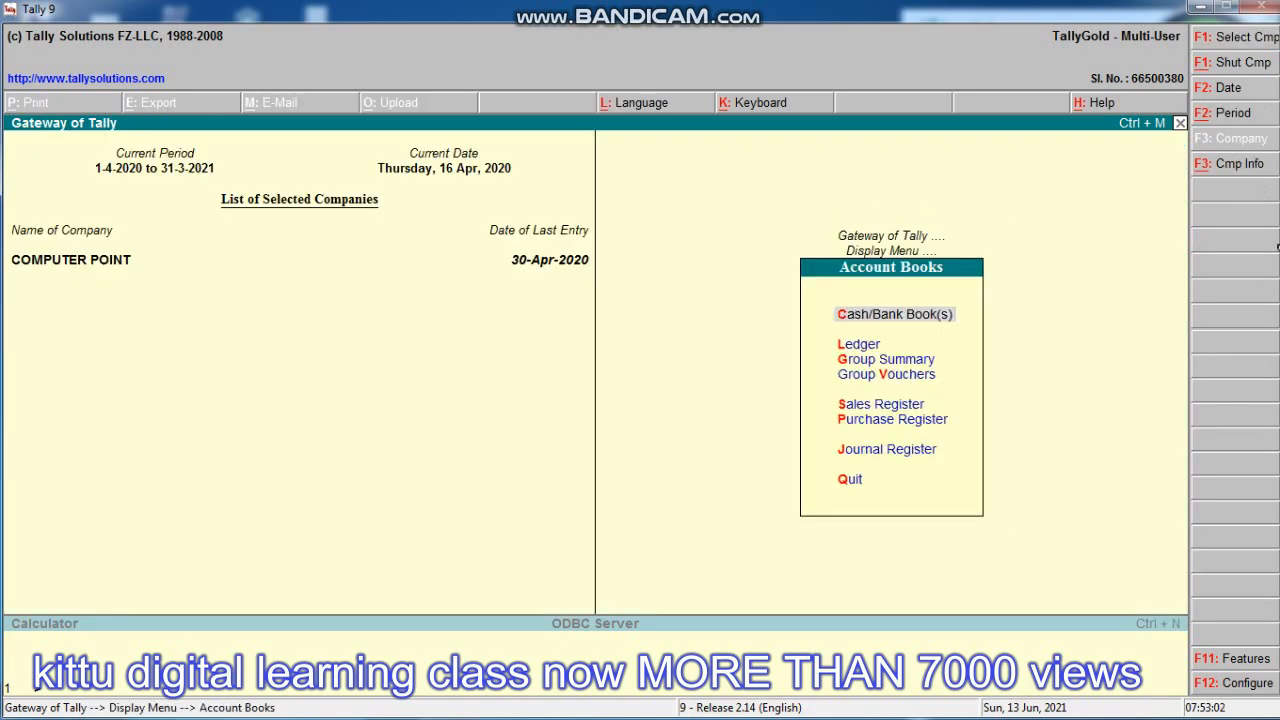
type("l")
type("K")
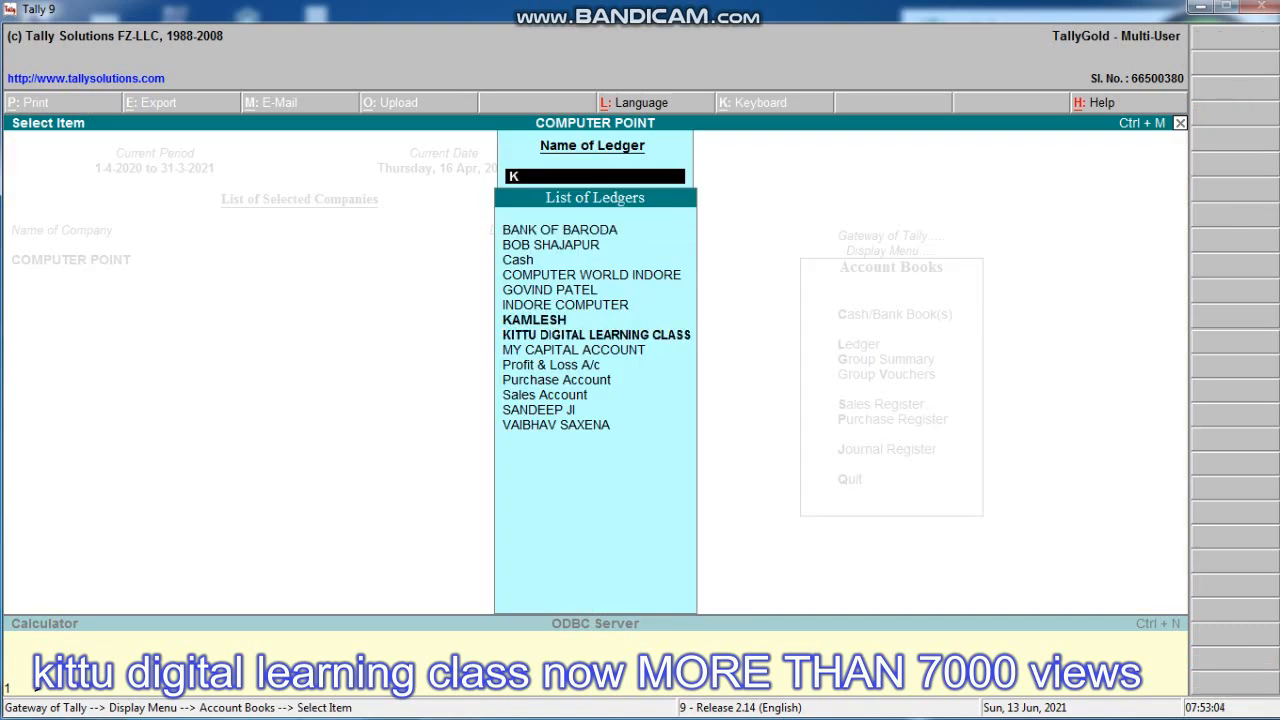
key("Down")
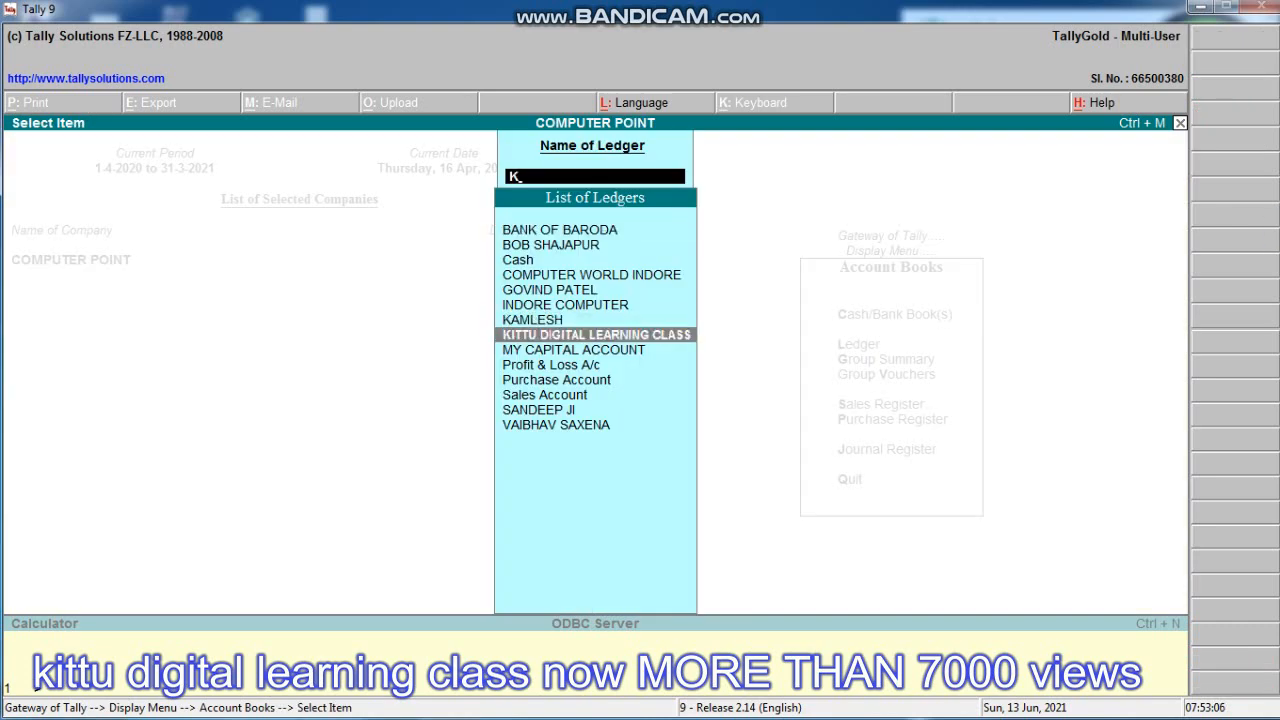
key("Return")
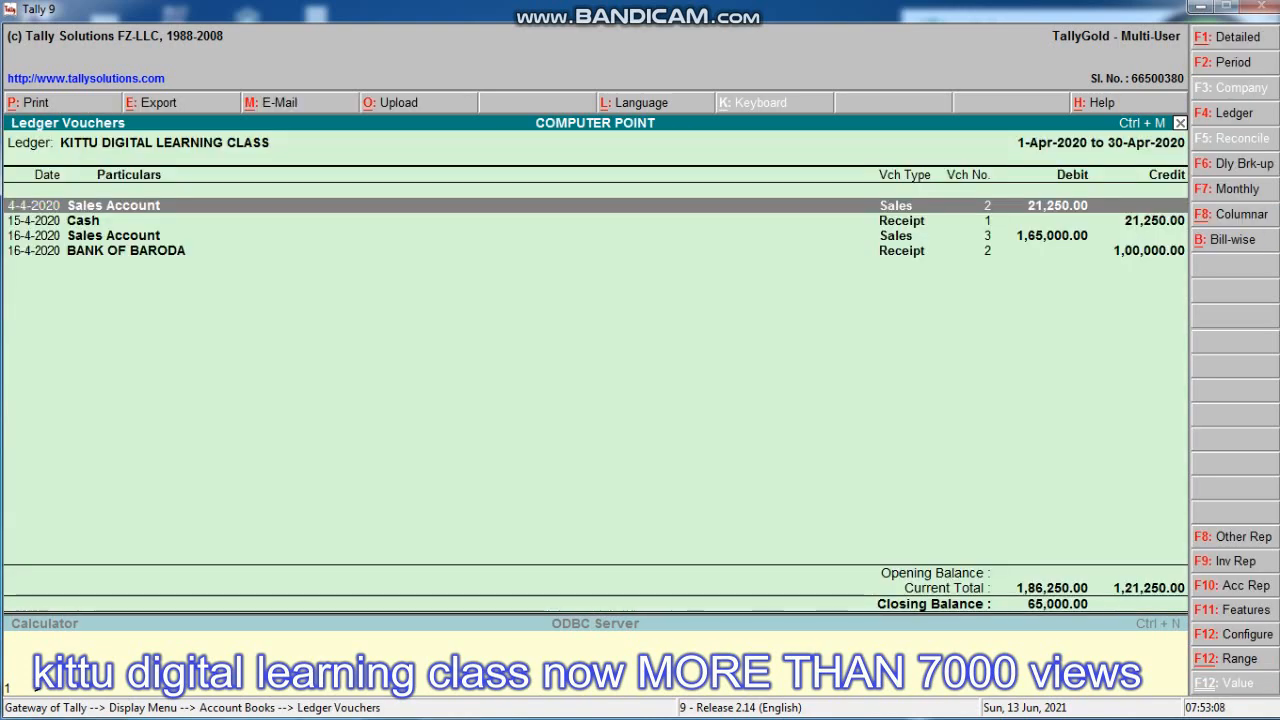
- Go through the ledger's voucher entries to the BANK OF BARODA receipt and check its credit amount and the closing balance
key("Down")
key("Down")
key("Down")
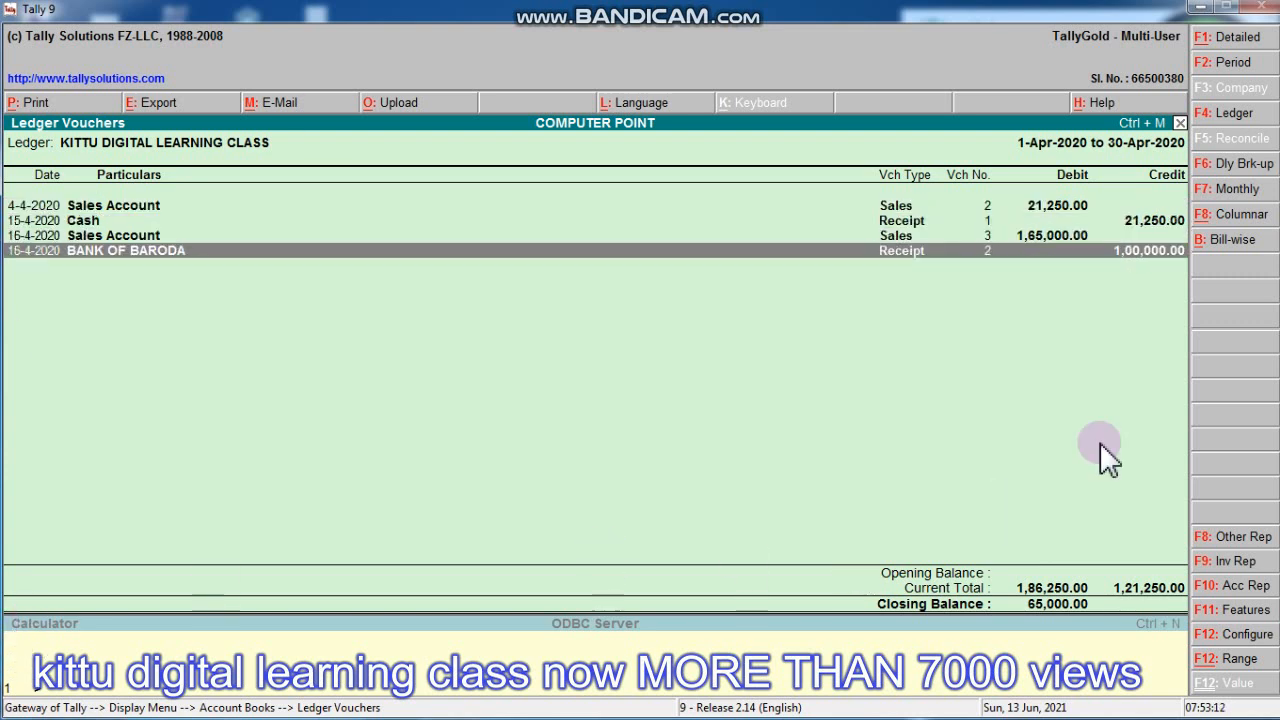
left_click(1098, 254)
mouse_move(655, 20)
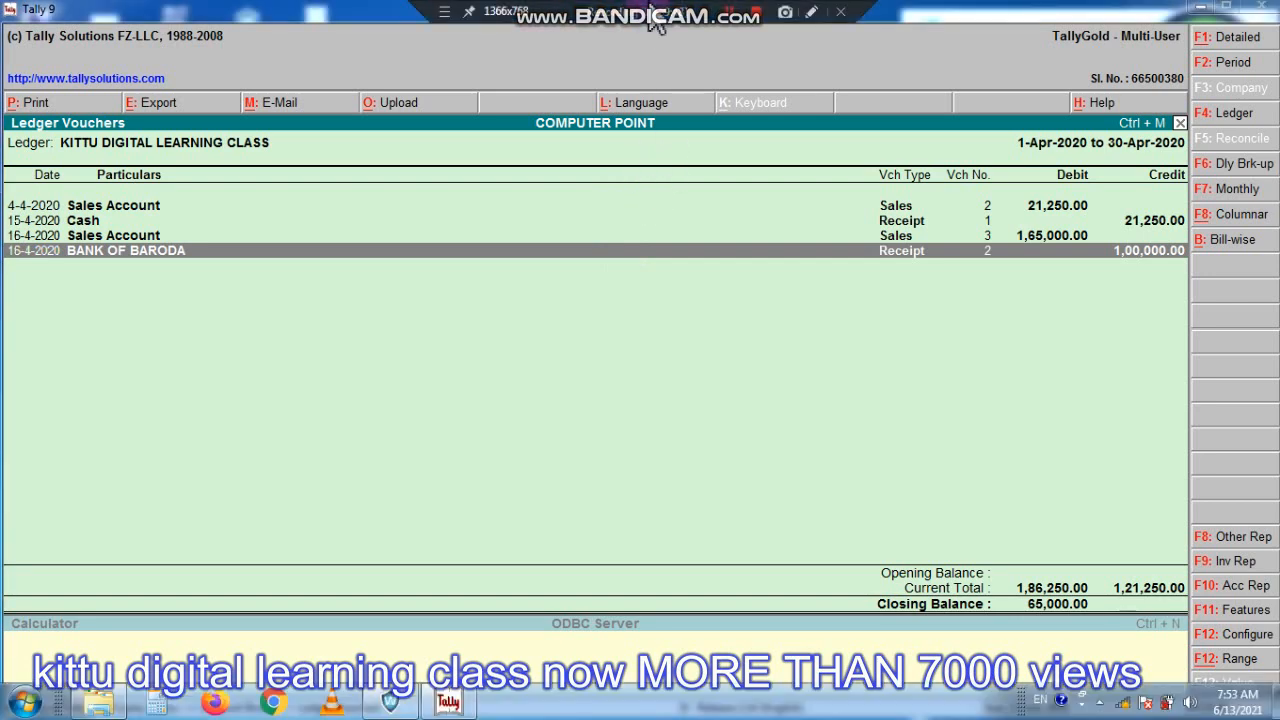